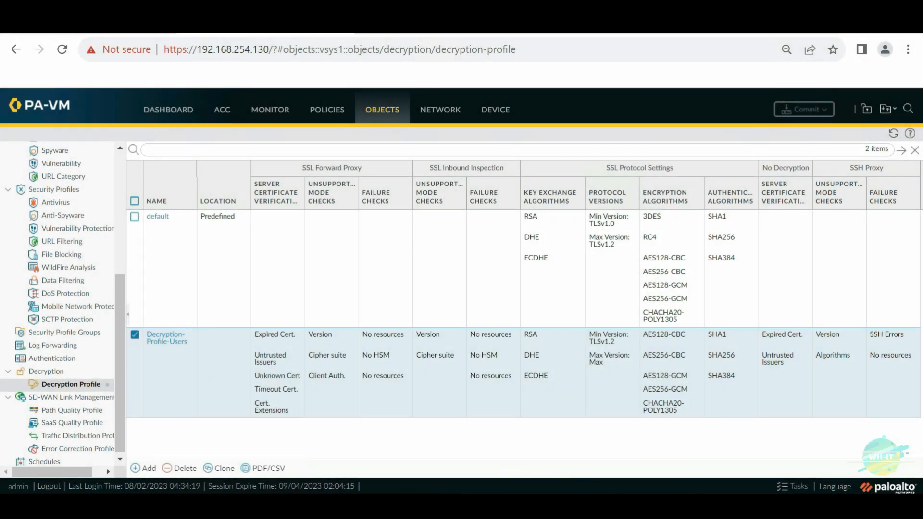
# Review the URI Filtering.txt notes, focusing on the Security and Decryption items under Policies
pyautogui.hotkey('alt', 'Tab')
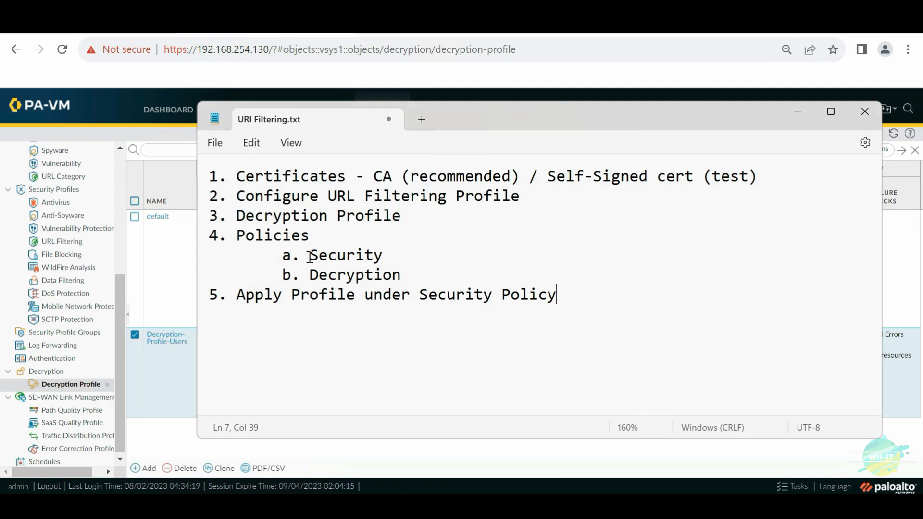
pyautogui.doubleClick(280, 237)
pyautogui.click(339, 275)
pyautogui.moveTo(309, 255); pyautogui.dragTo(385, 254)
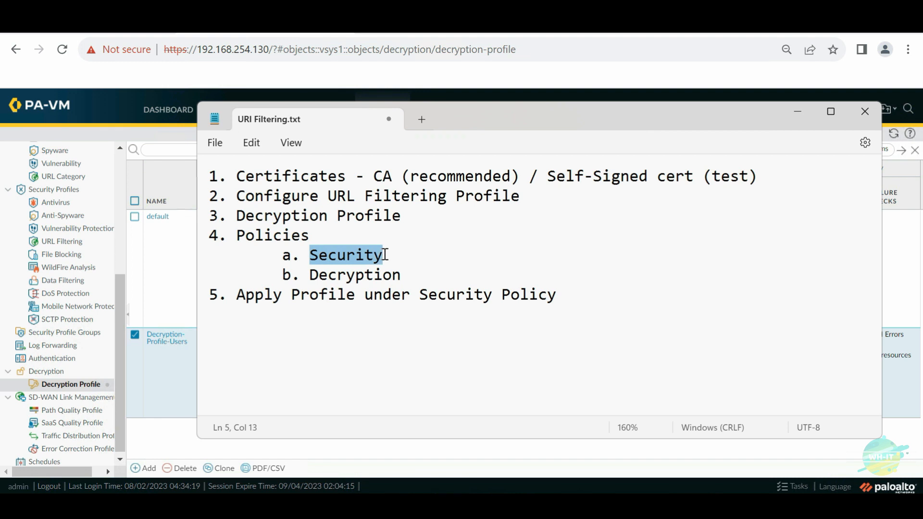
pyautogui.moveTo(310, 275); pyautogui.dragTo(405, 279)
pyautogui.click(405, 279)
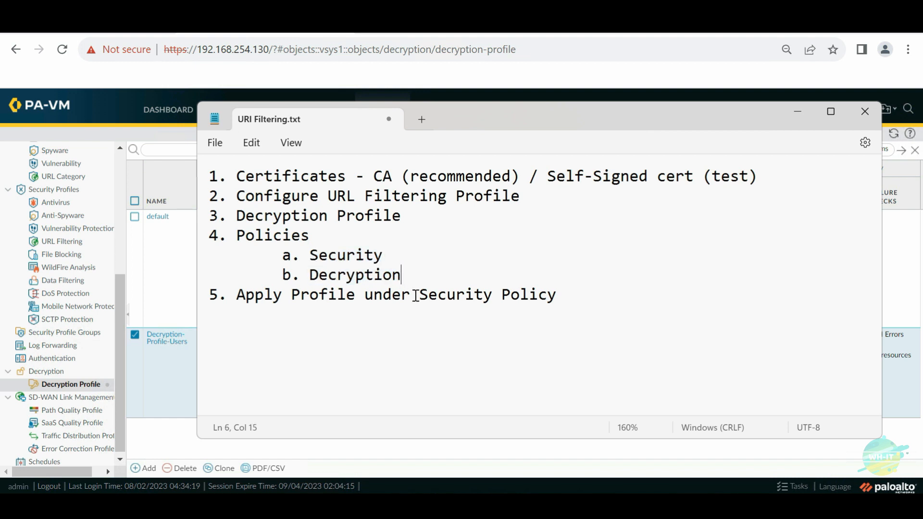
pyautogui.moveTo(406, 275); pyautogui.dragTo(313, 274)
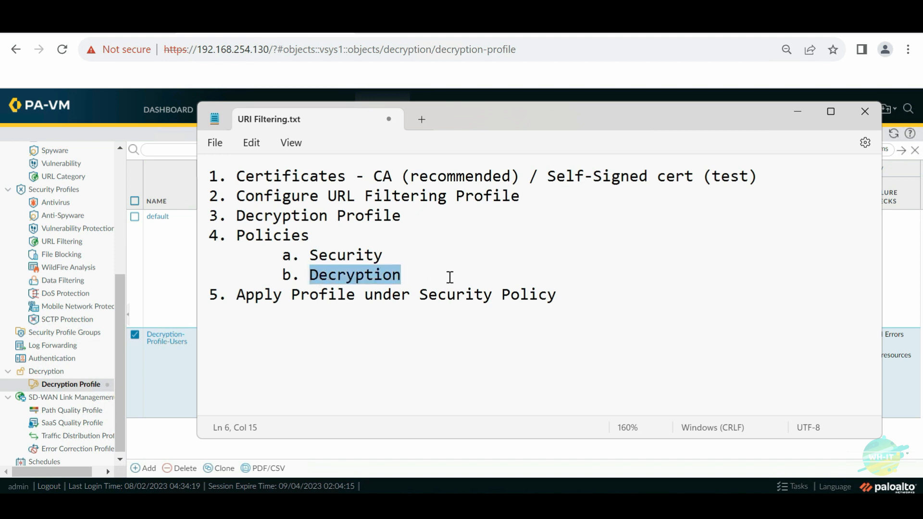
pyautogui.moveTo(385, 255); pyautogui.dragTo(402, 274)
pyautogui.click(422, 279)
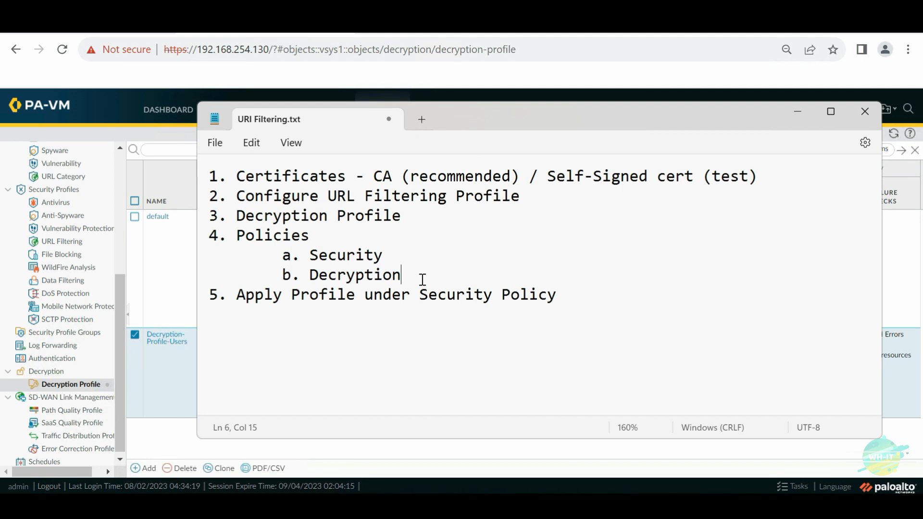
pyautogui.moveTo(400, 275); pyautogui.dragTo(311, 275)
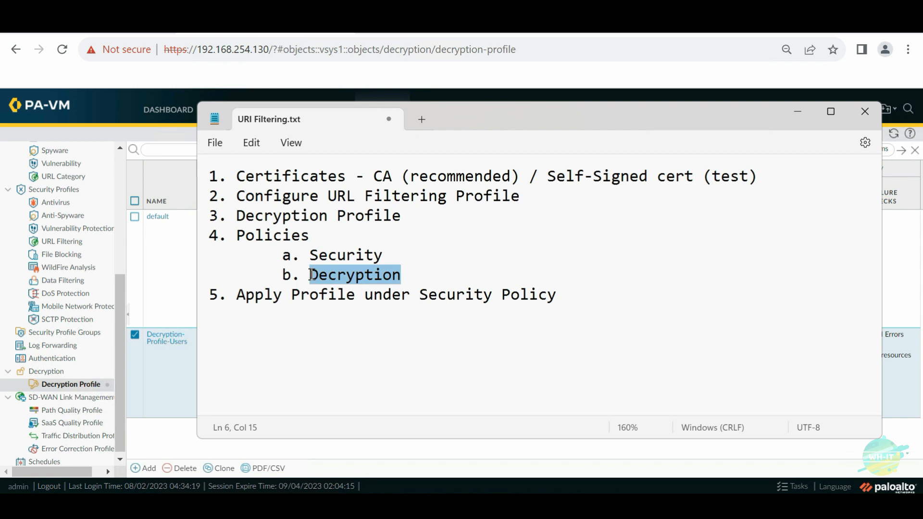
pyautogui.click(403, 274)
pyautogui.moveTo(310, 275); pyautogui.dragTo(421, 285)
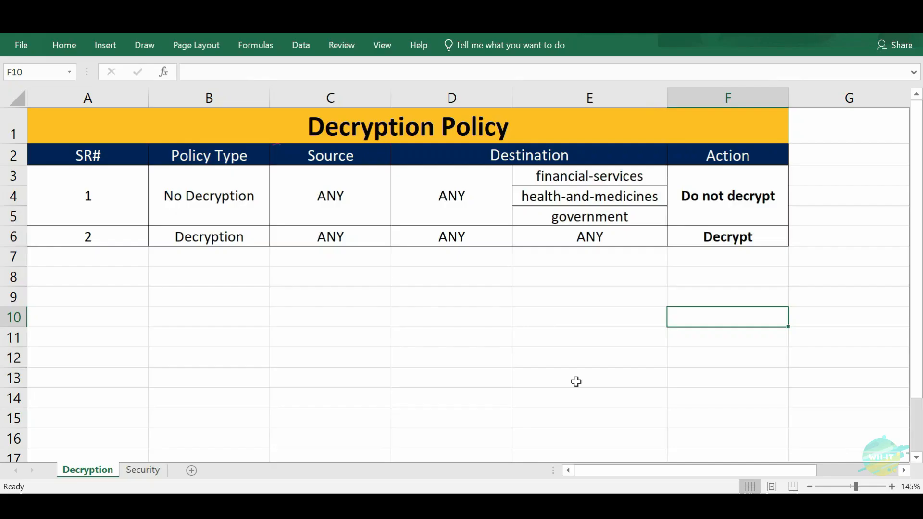
# Look through the Decryption and Security policy sheets in the Policies.xlsx workbook in Excel
pyautogui.click(577, 381)
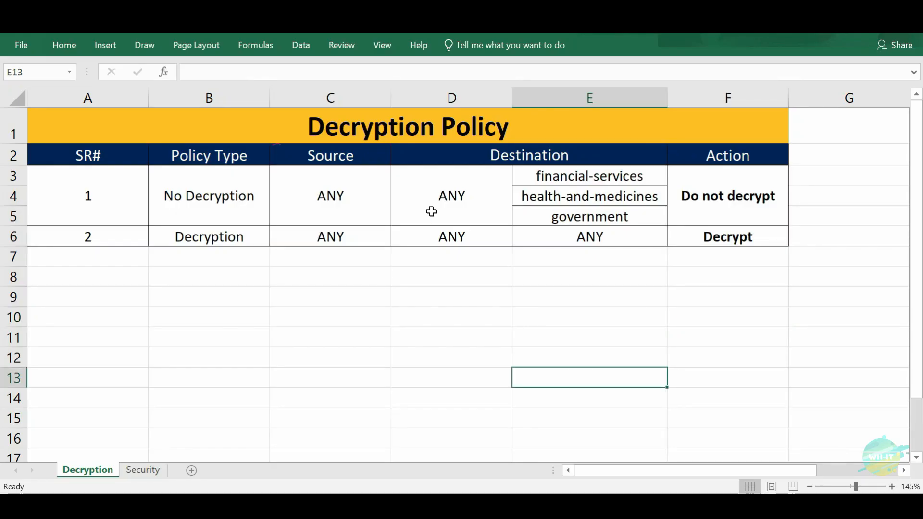
pyautogui.click(144, 471)
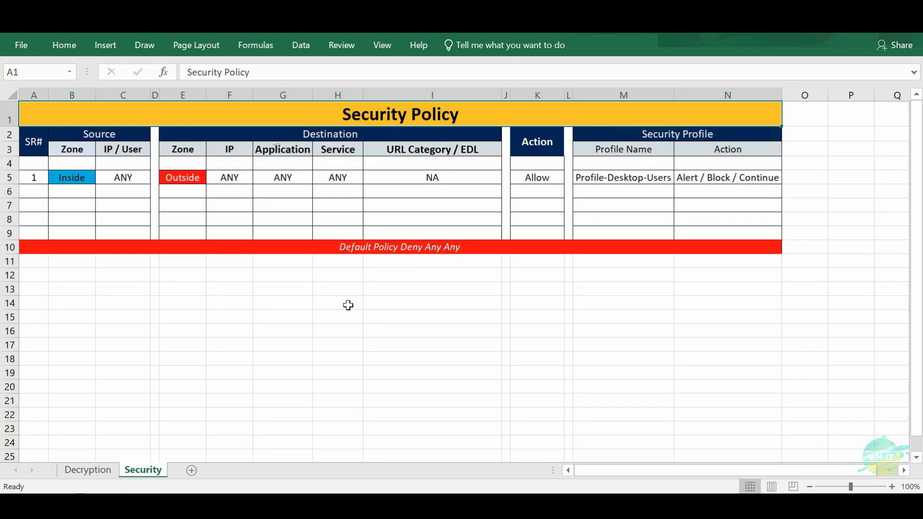
pyautogui.click(103, 472)
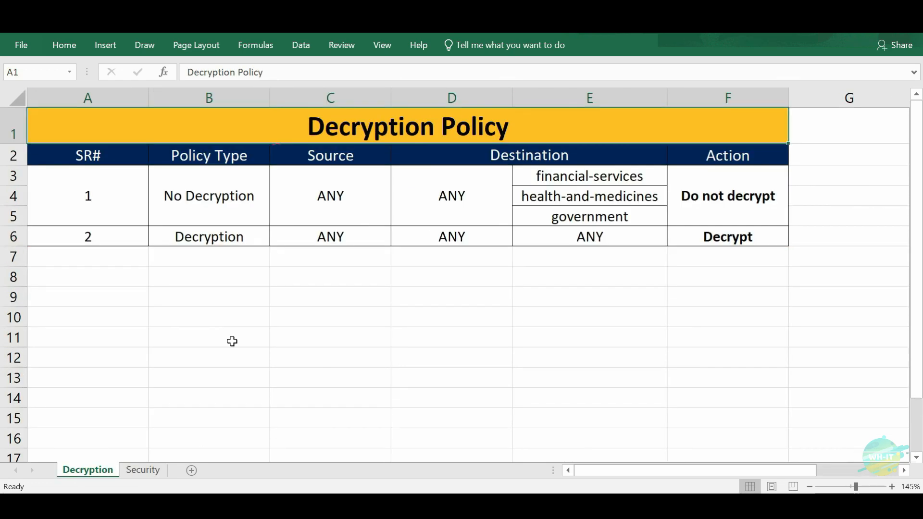
pyautogui.click(142, 470)
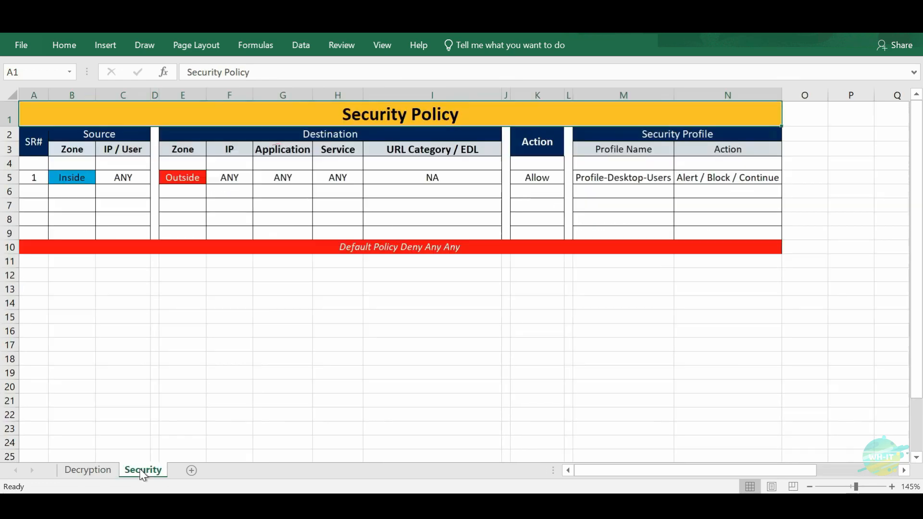
pyautogui.click(99, 472)
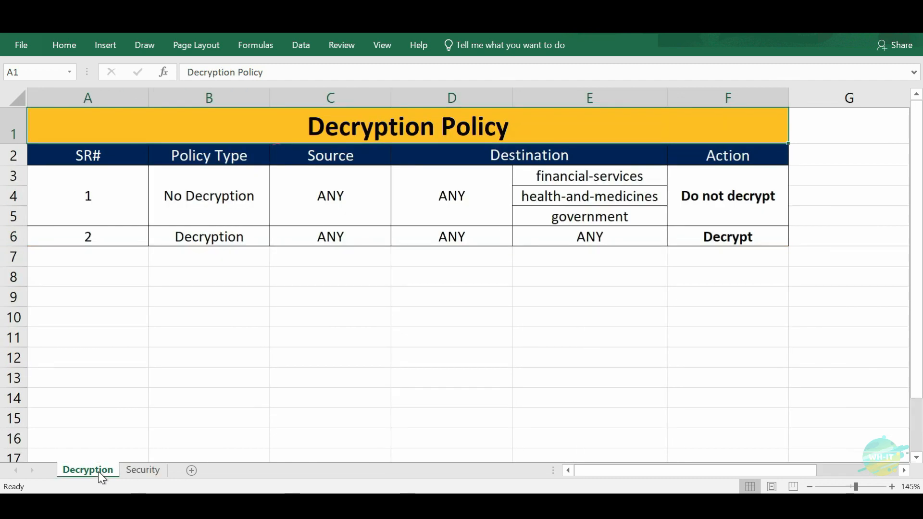
# Examine the No Decryption rule's policy type and its destination categories in the decryption policy table
pyautogui.click(145, 384)
pyautogui.click(287, 126)
pyautogui.click(130, 188)
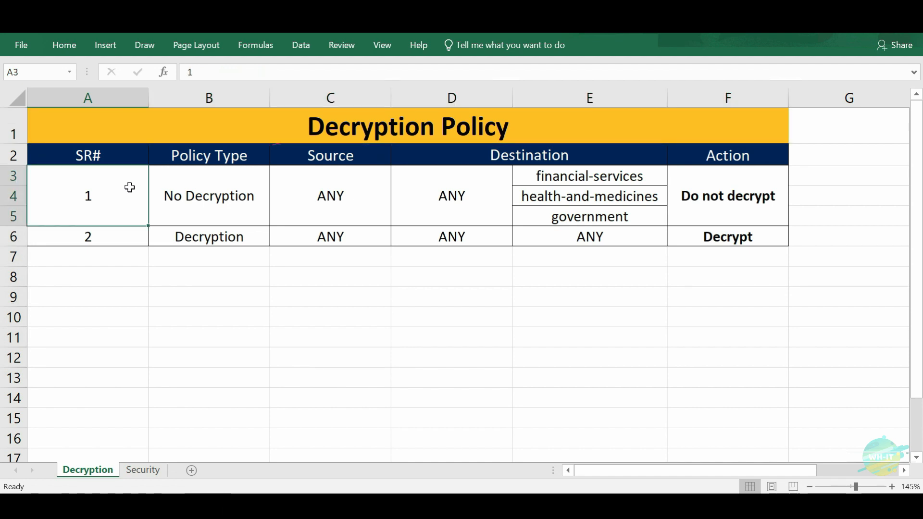
pyautogui.click(226, 190)
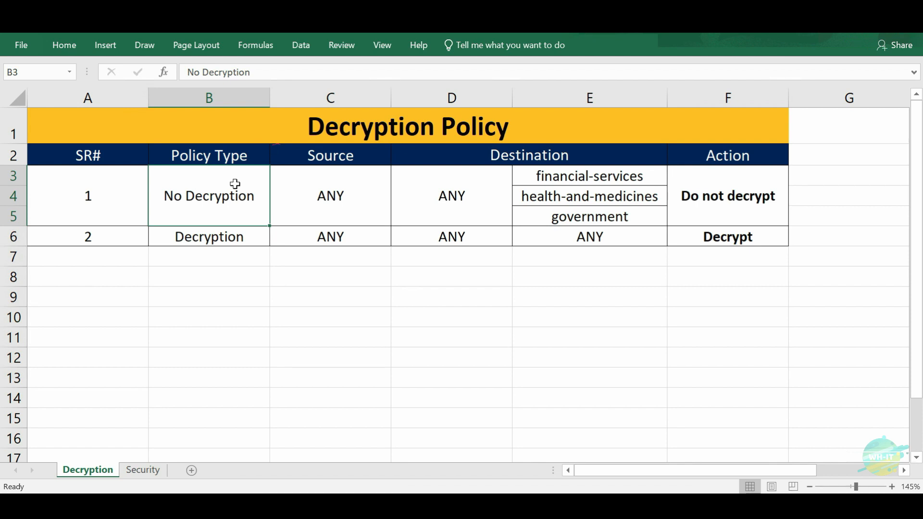
pyautogui.click(299, 350)
pyautogui.click(405, 338)
pyautogui.click(596, 180)
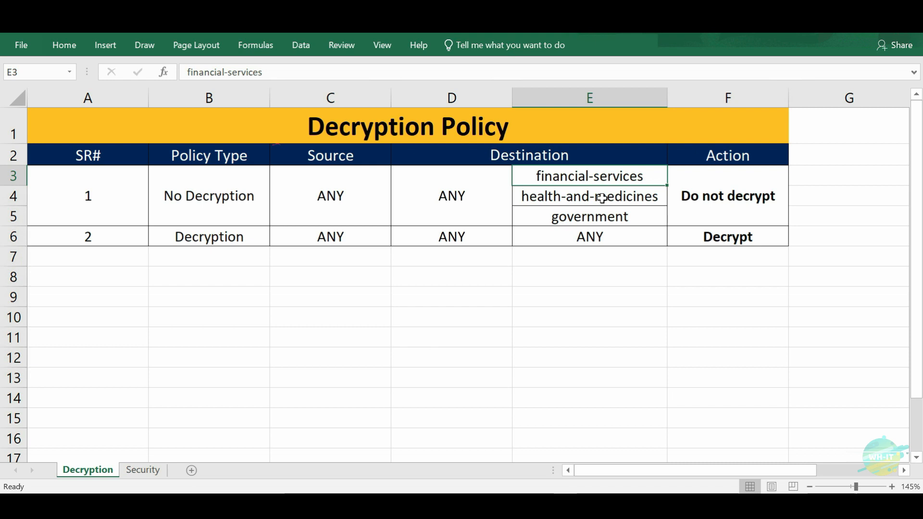
pyautogui.click(601, 198)
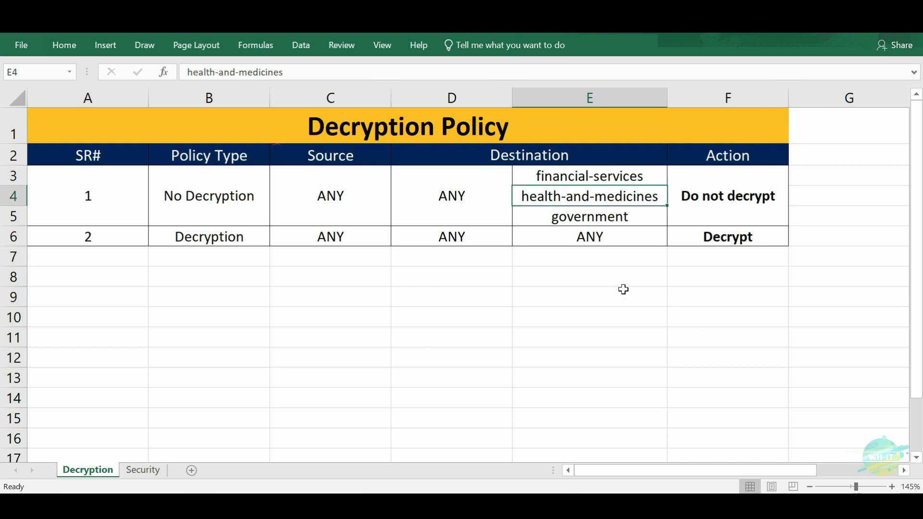
pyautogui.click(622, 215)
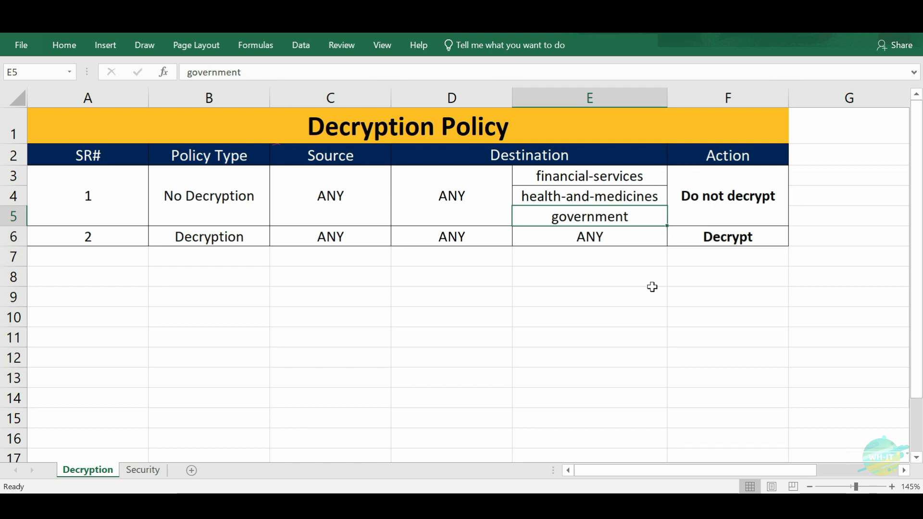
pyautogui.moveTo(657, 152)
pyautogui.mouseDown()
pyautogui.moveTo(644, 174)
pyautogui.moveTo(655, 166)
pyautogui.mouseUp()
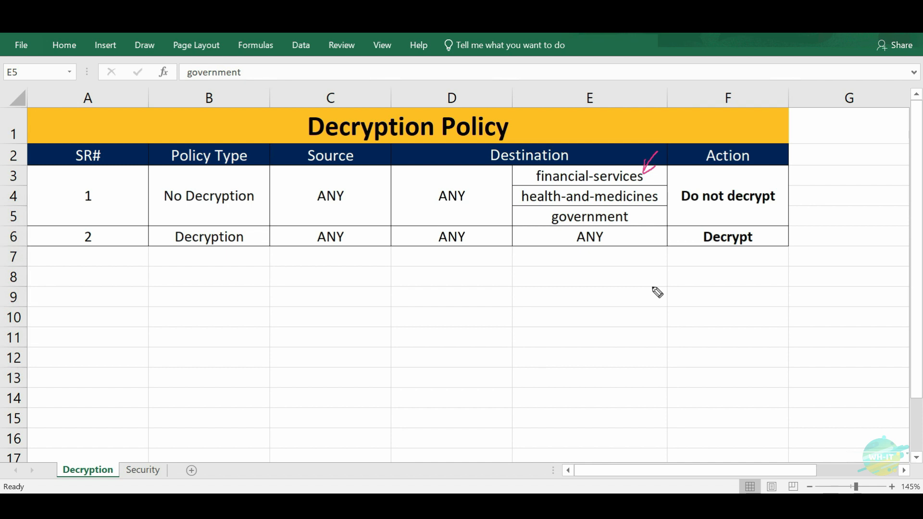
pyautogui.moveTo(670, 181); pyautogui.dragTo(667, 191)
pyautogui.moveTo(646, 213); pyautogui.dragTo(636, 222)
pyautogui.moveTo(634, 276); pyautogui.dragTo(636, 313)
pyautogui.moveTo(635, 275)
pyautogui.mouseDown()
pyautogui.moveTo(650, 271)
pyautogui.moveTo(636, 312)
pyautogui.moveTo(656, 285)
pyautogui.mouseUp()
pyautogui.moveTo(644, 281)
pyautogui.mouseDown()
pyautogui.moveTo(641, 299)
pyautogui.moveTo(648, 299)
pyautogui.mouseUp()
pyautogui.moveTo(591, 310); pyautogui.dragTo(634, 295)
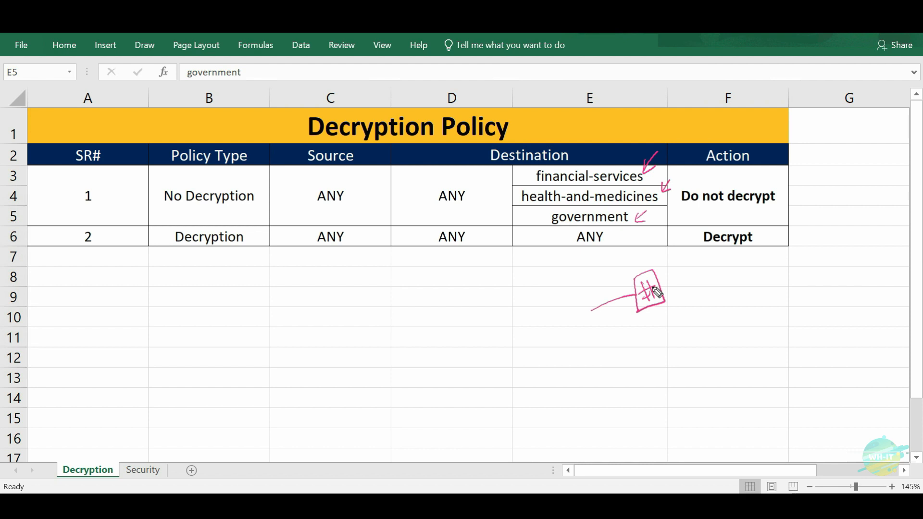
pyautogui.moveTo(626, 267)
pyautogui.mouseDown()
pyautogui.moveTo(617, 217)
pyautogui.moveTo(611, 235)
pyautogui.mouseUp()
pyautogui.moveTo(617, 217); pyautogui.dragTo(634, 231)
pyautogui.moveTo(643, 336); pyautogui.dragTo(663, 370)
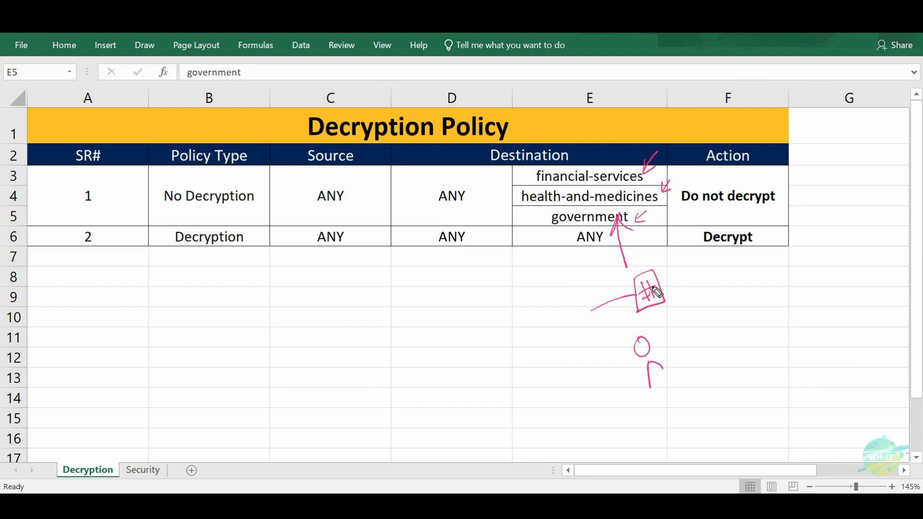
pyautogui.moveTo(621, 325)
pyautogui.mouseDown()
pyautogui.moveTo(635, 342)
pyautogui.moveTo(628, 346)
pyautogui.mouseUp()
pyautogui.moveTo(641, 312)
pyautogui.mouseDown()
pyautogui.moveTo(673, 329)
pyautogui.moveTo(671, 318)
pyautogui.moveTo(704, 329)
pyautogui.moveTo(681, 347)
pyautogui.moveTo(714, 337)
pyautogui.mouseUp()
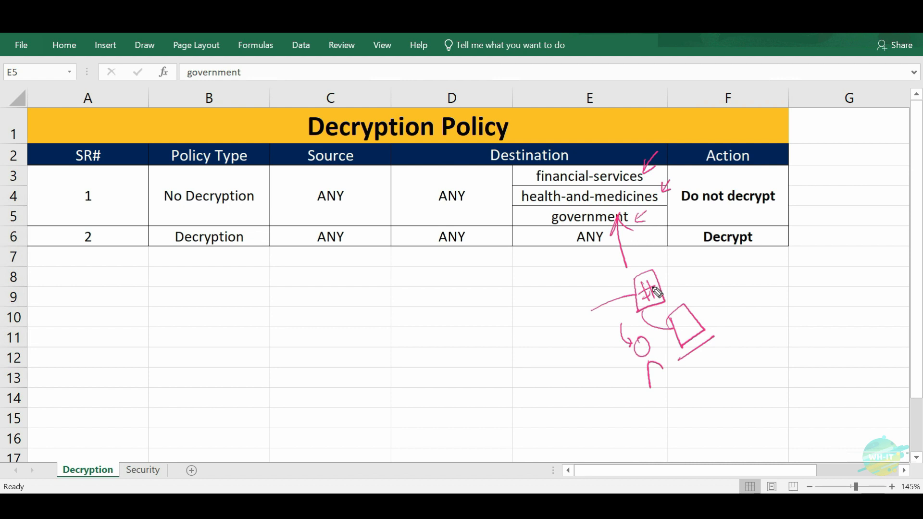
pyautogui.moveTo(218, 210); pyautogui.dragTo(239, 204)
pyautogui.moveTo(313, 208); pyautogui.dragTo(339, 208)
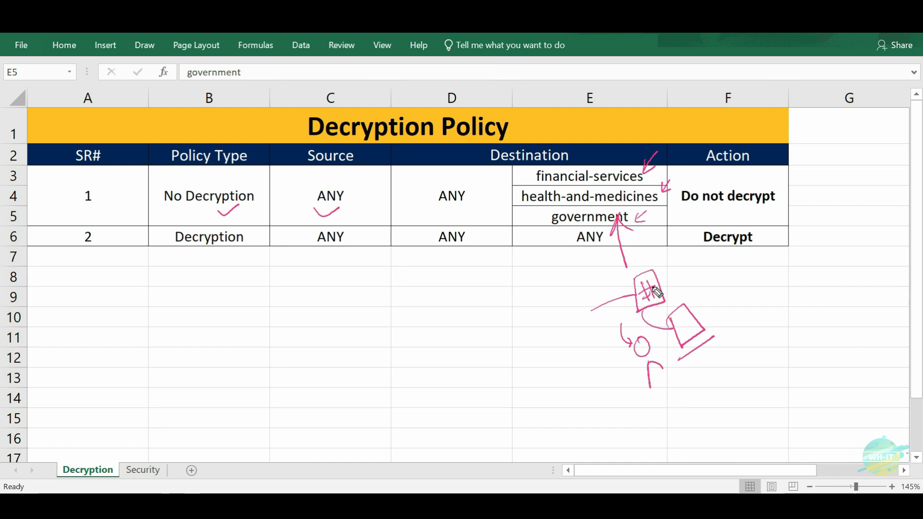
pyautogui.moveTo(434, 206); pyautogui.dragTo(528, 177)
pyautogui.moveTo(497, 218)
pyautogui.mouseDown()
pyautogui.moveTo(515, 205)
pyautogui.moveTo(514, 217)
pyautogui.moveTo(534, 227)
pyautogui.mouseUp()
pyautogui.moveTo(523, 228); pyautogui.dragTo(531, 238)
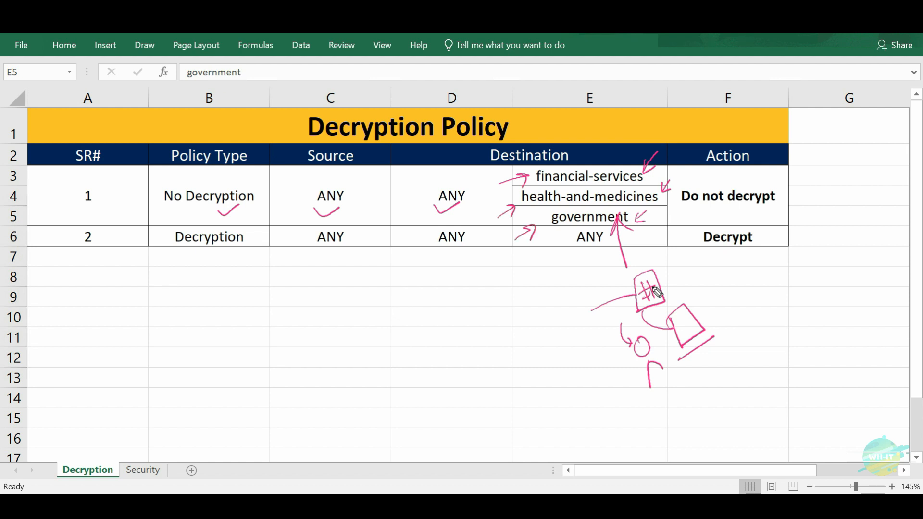
pyautogui.moveTo(678, 215)
pyautogui.mouseDown()
pyautogui.moveTo(697, 219)
pyautogui.moveTo(781, 178)
pyautogui.moveTo(677, 207)
pyautogui.moveTo(702, 220)
pyautogui.mouseUp()
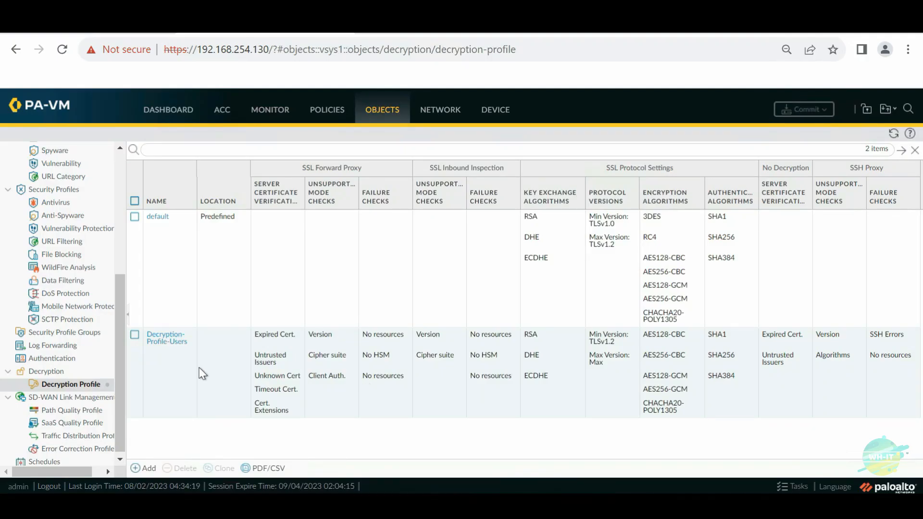
# Switch to the PA-VM firewall web interface and open the Decryption policy rulebase
pyautogui.click(338, 118)
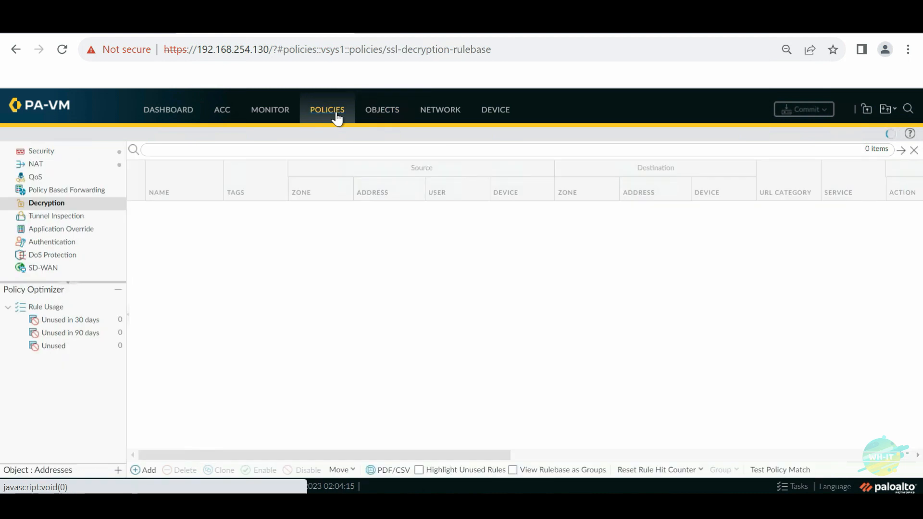
pyautogui.click(43, 152)
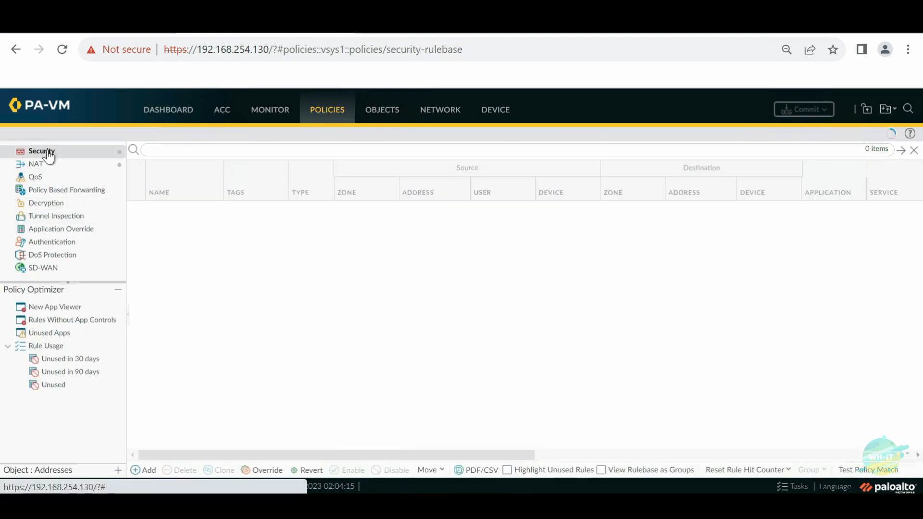
pyautogui.click(38, 176)
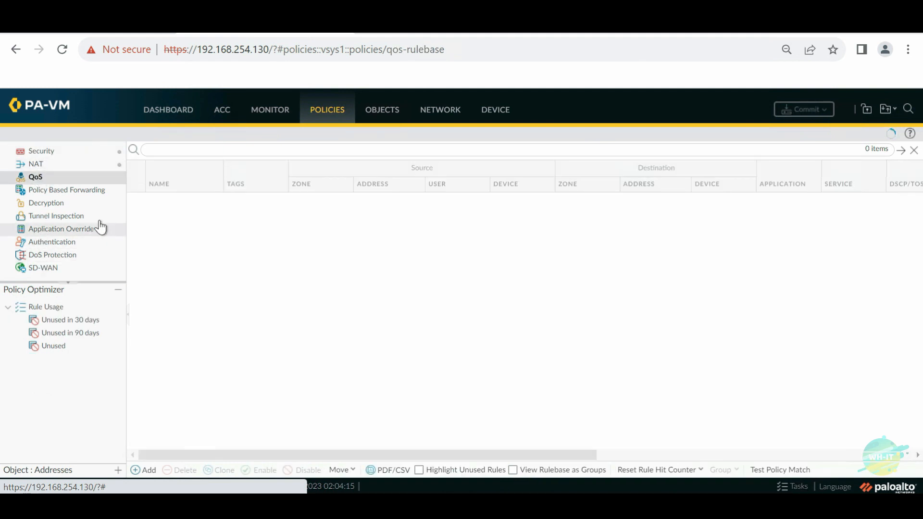
pyautogui.click(51, 207)
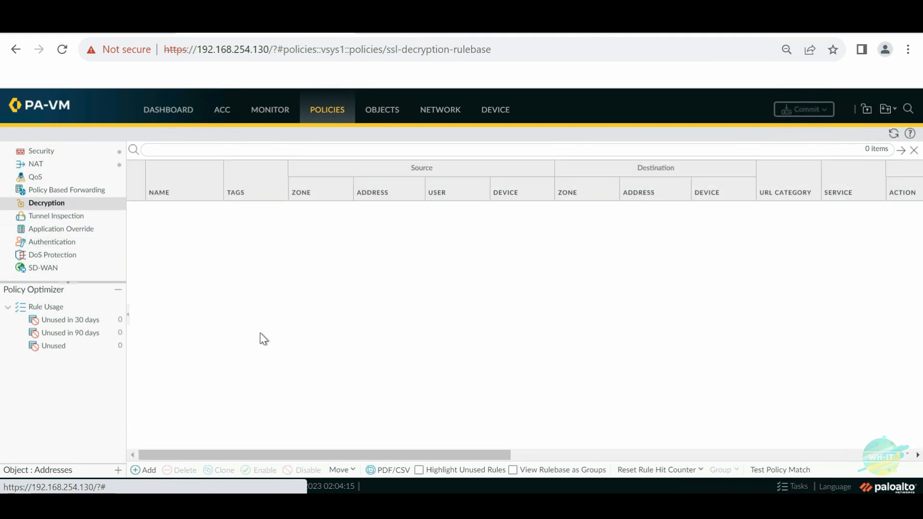
# Add a decryption policy rule and name it No Decryption, matching the first policy type in the Policies.xlsx workbook
pyautogui.click(147, 470)
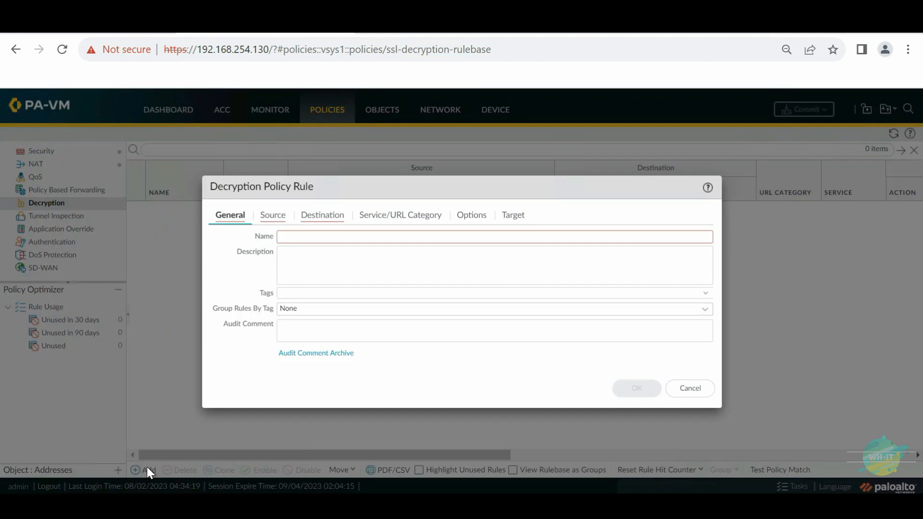
pyautogui.click(317, 239)
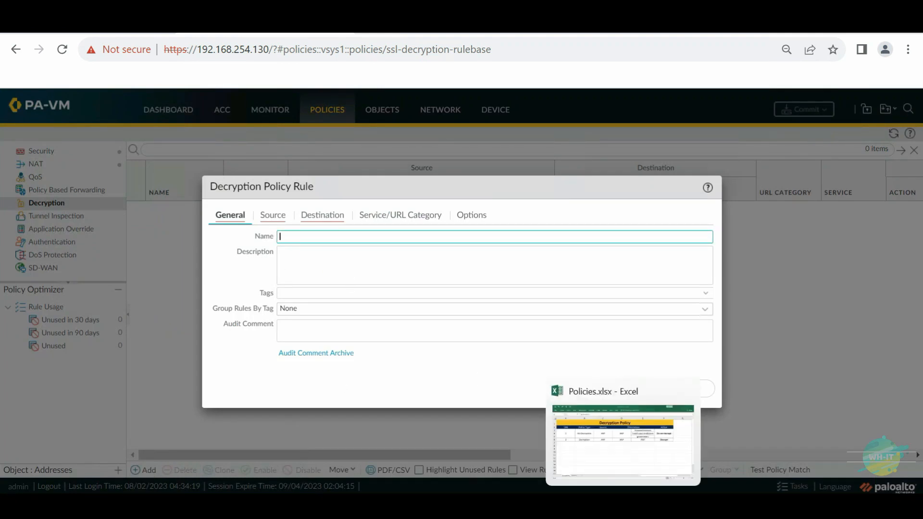
pyautogui.click(623, 507)
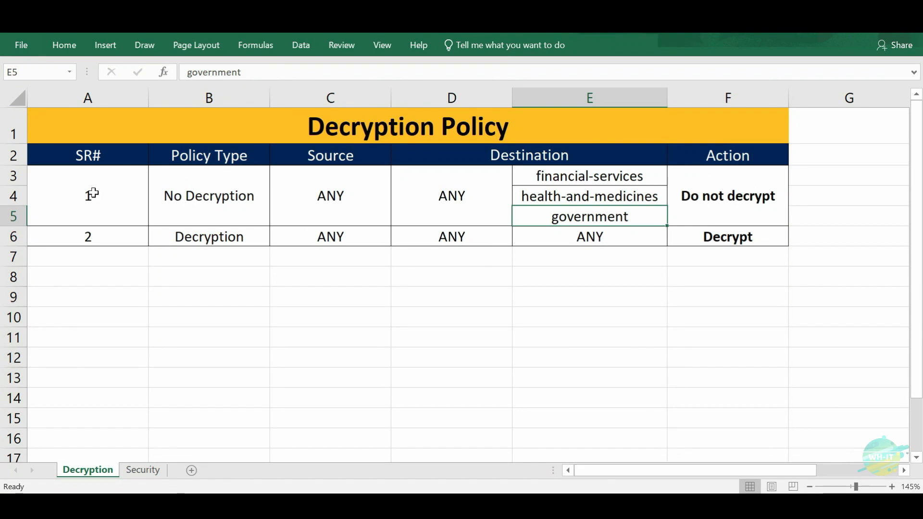
pyautogui.click(175, 198)
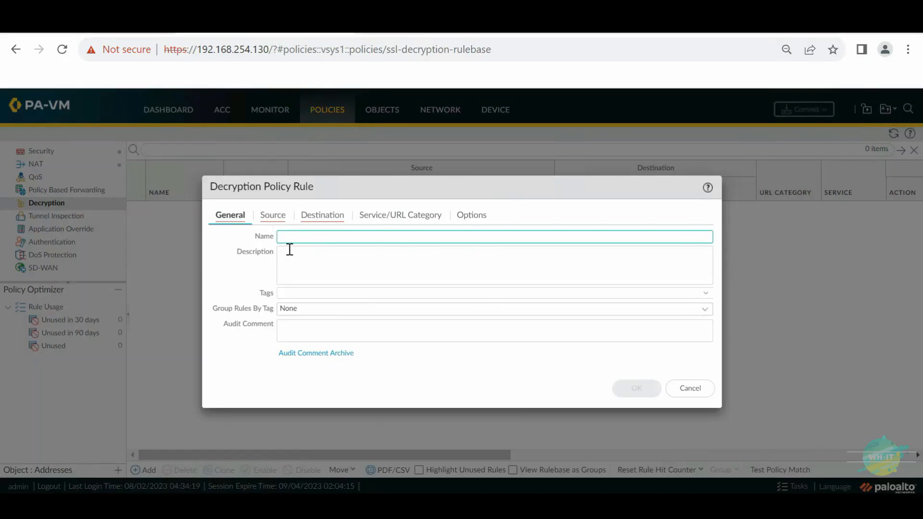
pyautogui.write('No D')
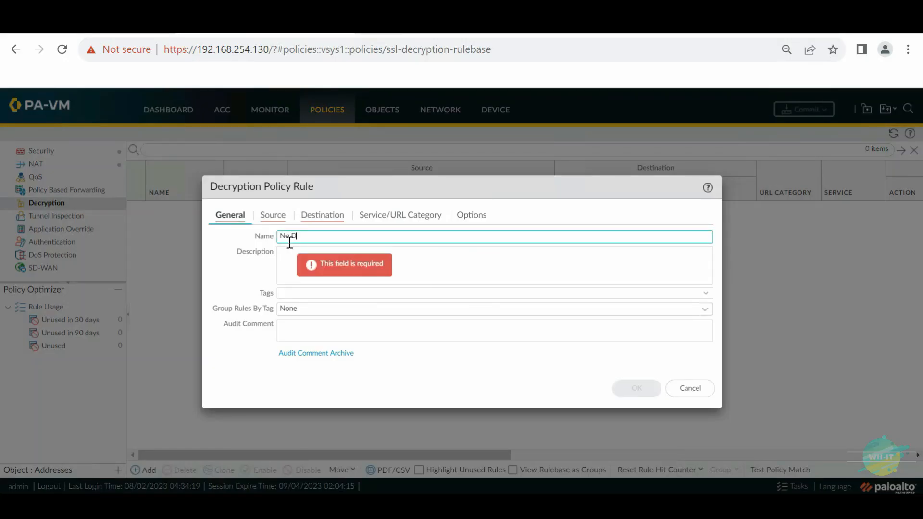
pyautogui.write('ecryption')
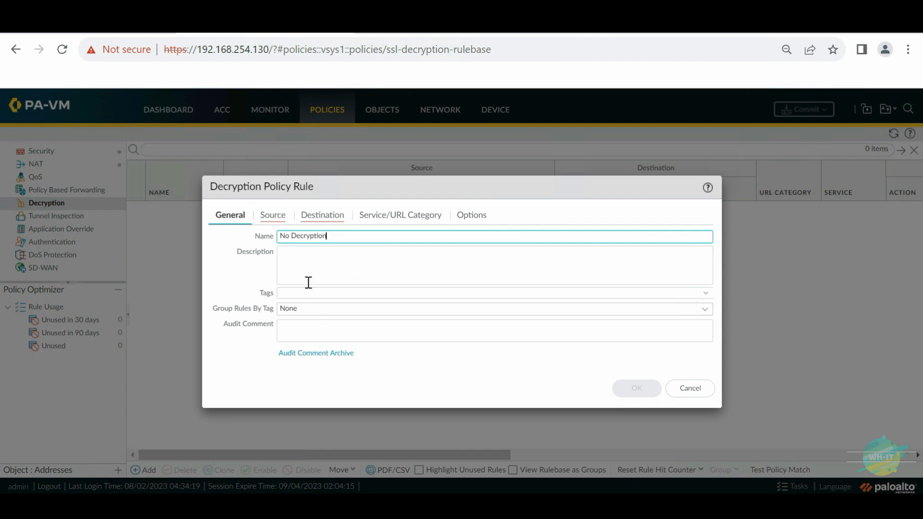
# Fill in the rule's description as "No Decryption for all users", reusing the text of the rule name
pyautogui.click(306, 268)
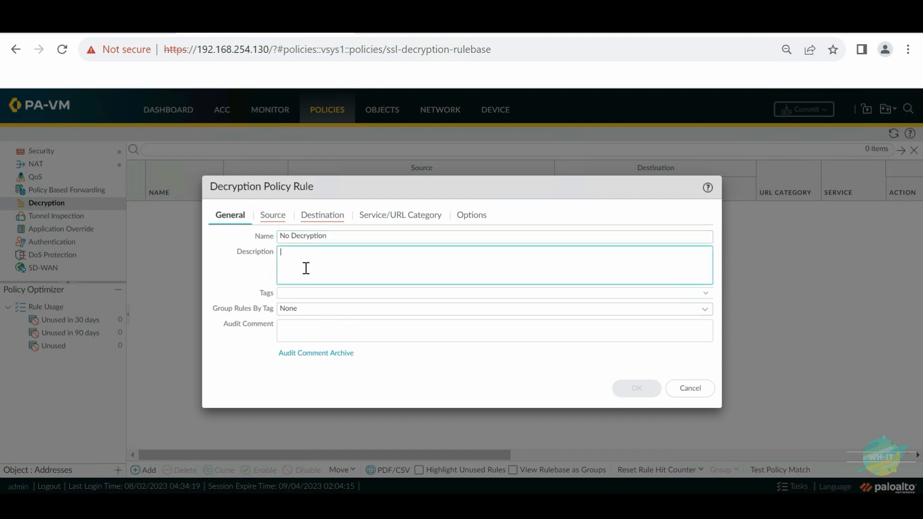
pyautogui.tripleClick(343, 236)
pyautogui.hotkey('ctrl', 'c')
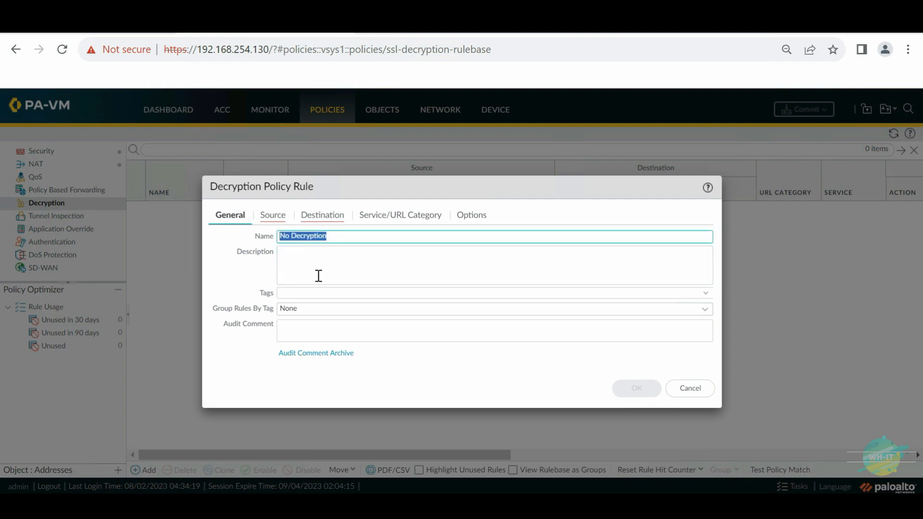
pyautogui.click(317, 269)
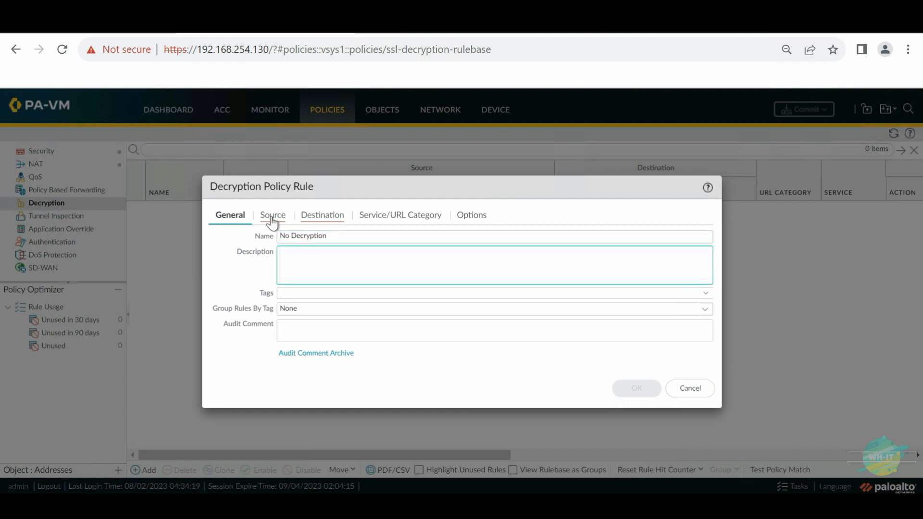
pyautogui.hotkey('ctrl', 'v')
pyautogui.write('for all users')
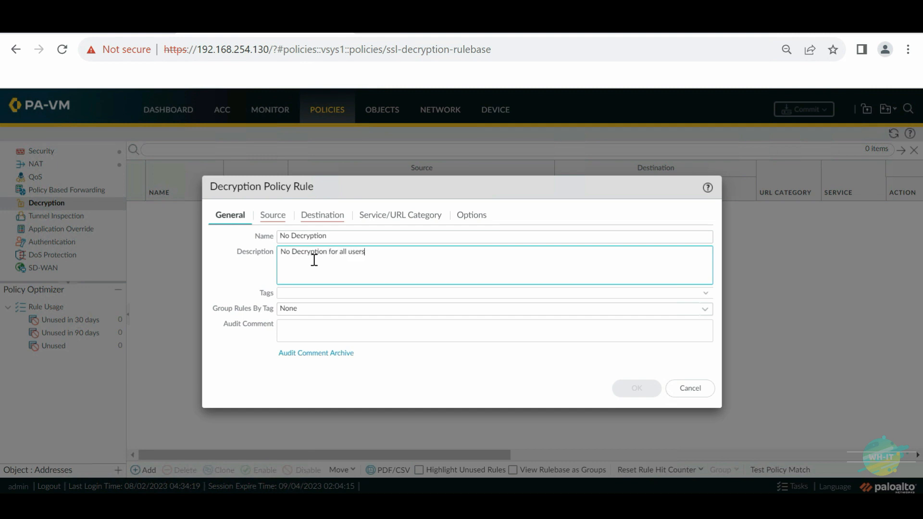
# Set the rule's source zone to LAN and start a source user entry without choosing a specific user
pyautogui.click(267, 219)
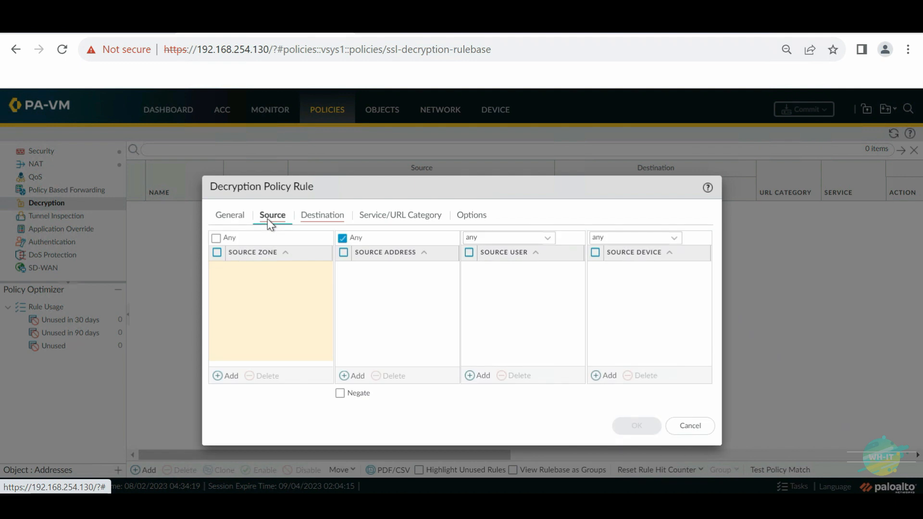
pyautogui.click(231, 377)
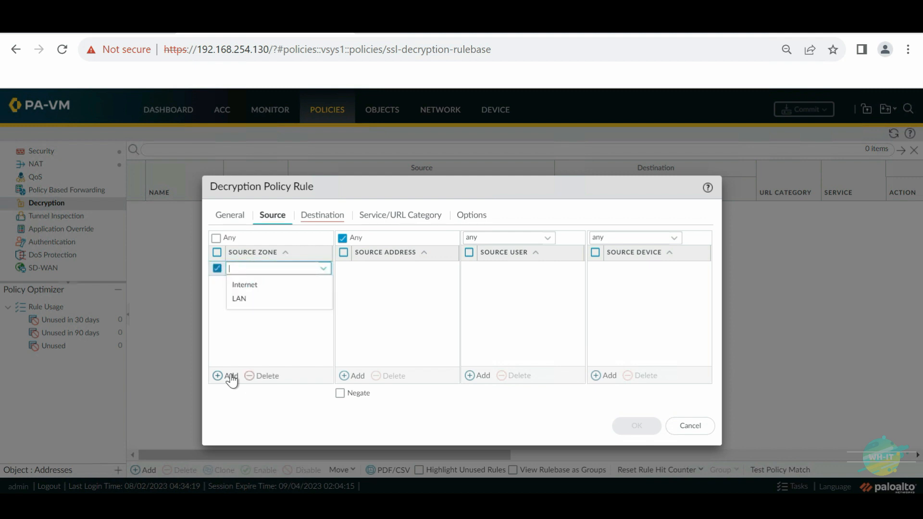
pyautogui.click(244, 307)
pyautogui.click(246, 319)
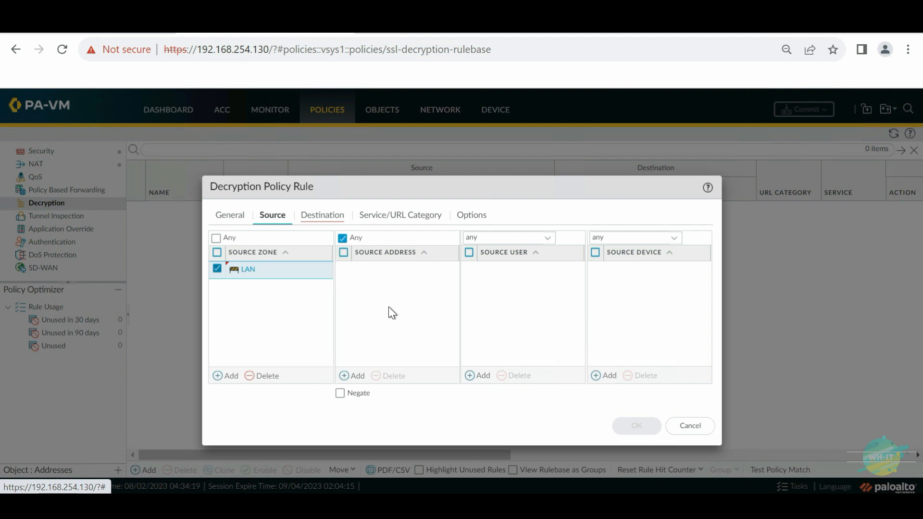
pyautogui.click(481, 376)
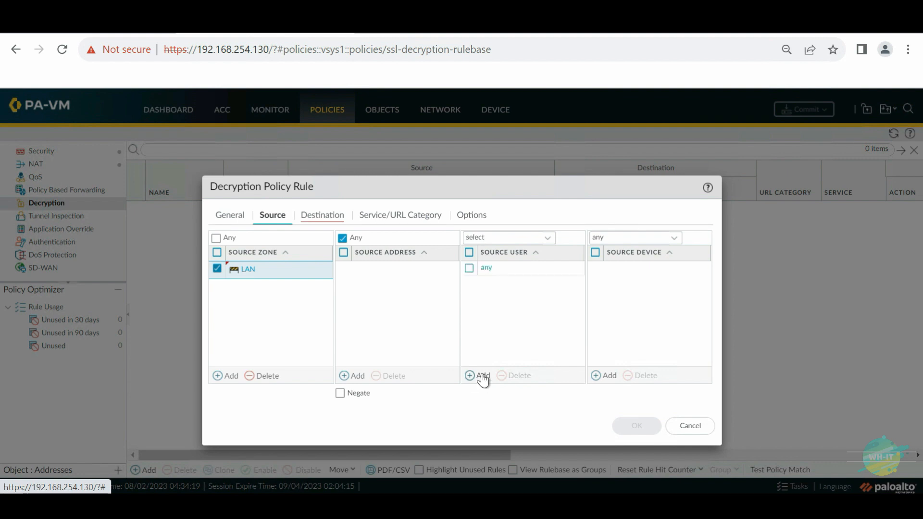
pyautogui.click(539, 319)
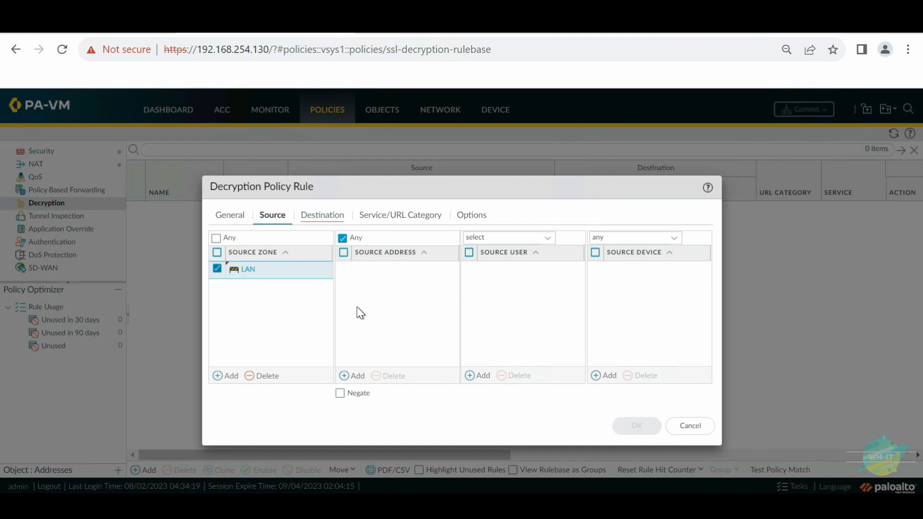
# Set the No Decryption rule's destination zone to Internet
pyautogui.click(311, 219)
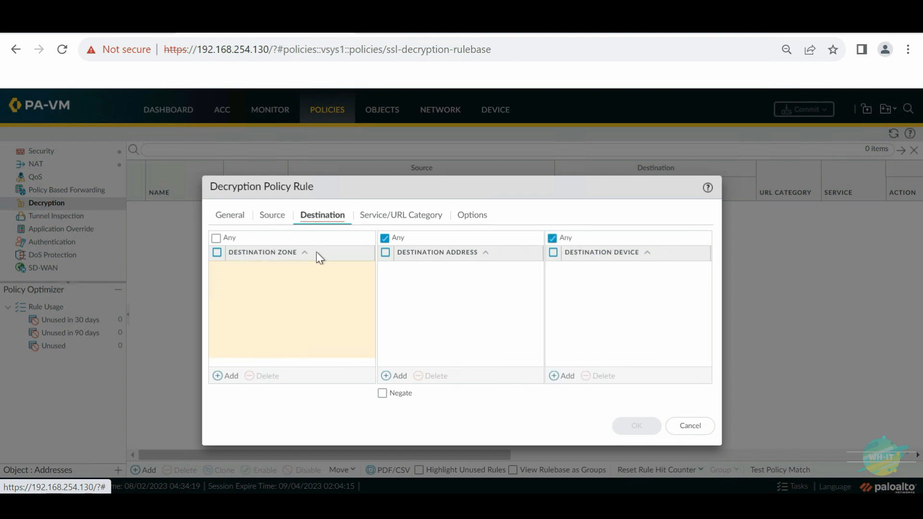
pyautogui.click(225, 378)
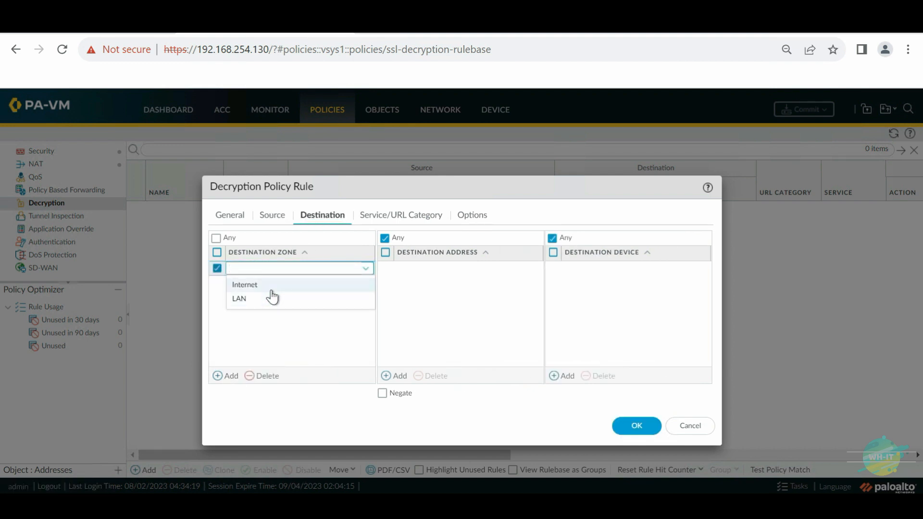
pyautogui.click(258, 288)
pyautogui.click(272, 325)
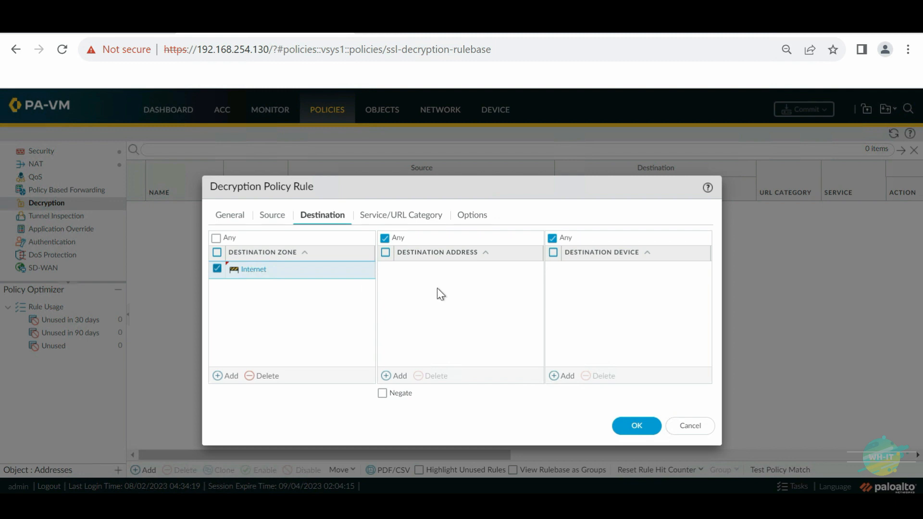
# Add the URL categories financial-services, health-and-medicine and government to the No Decryption rule
pyautogui.click(385, 215)
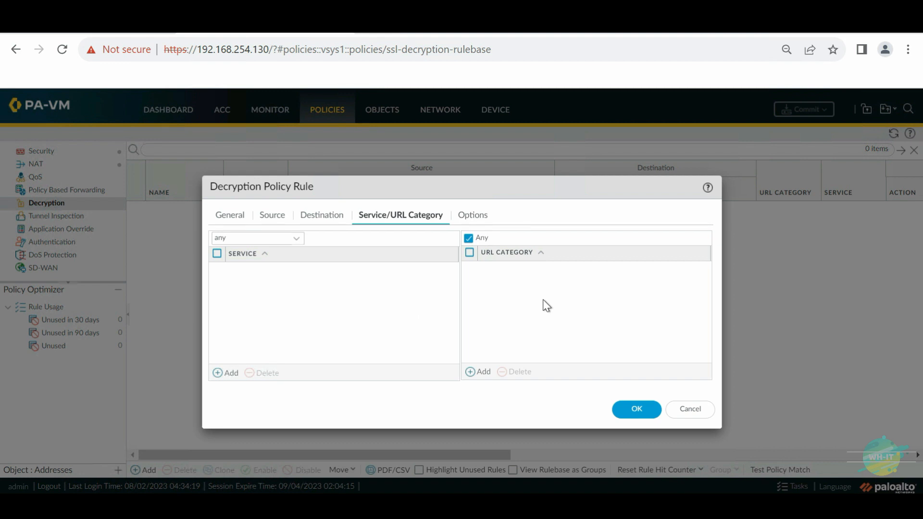
pyautogui.click(474, 373)
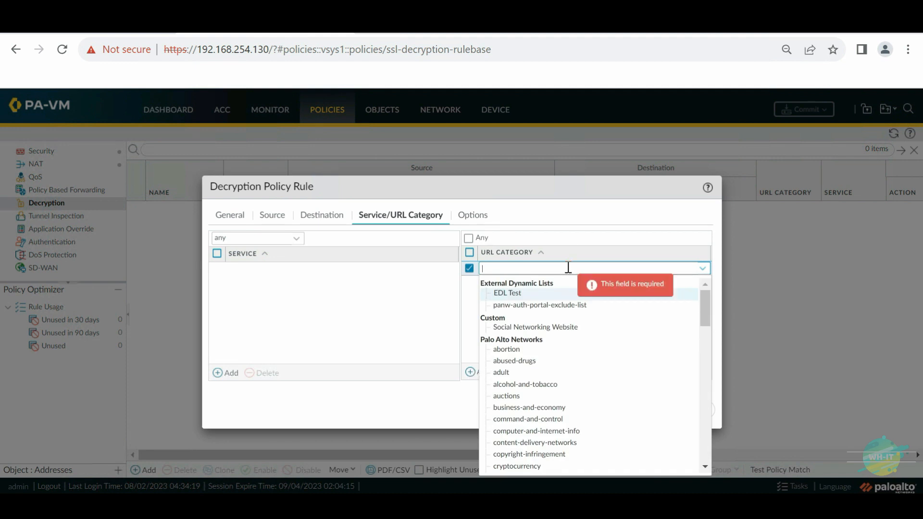
pyautogui.write('finan')
pyautogui.click(519, 294)
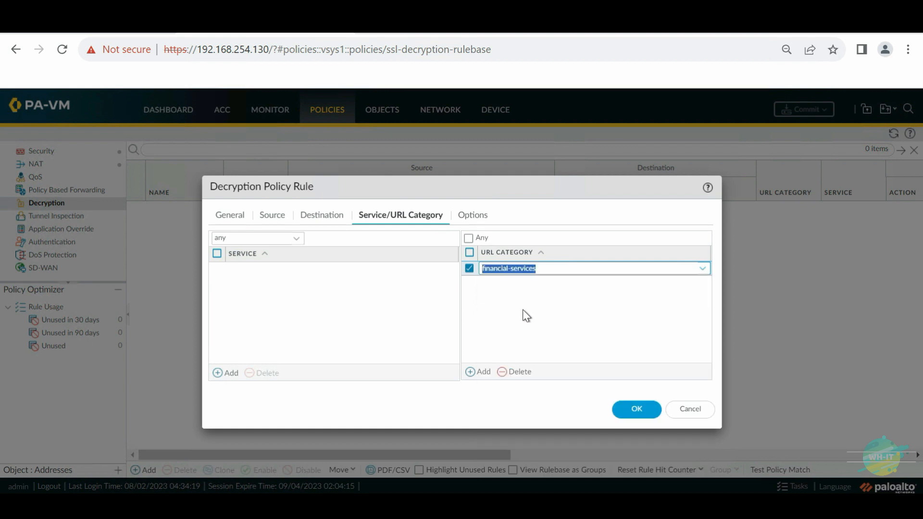
pyautogui.click(486, 372)
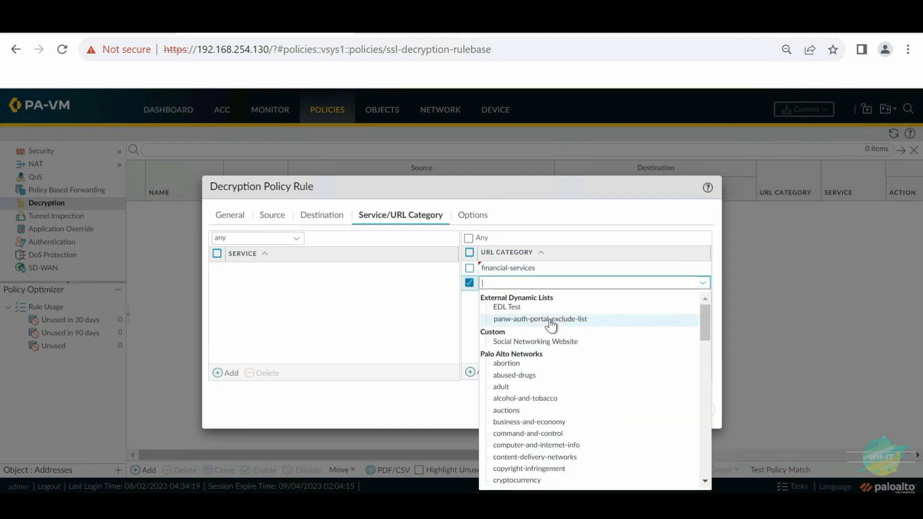
pyautogui.write('heal')
pyautogui.click(538, 308)
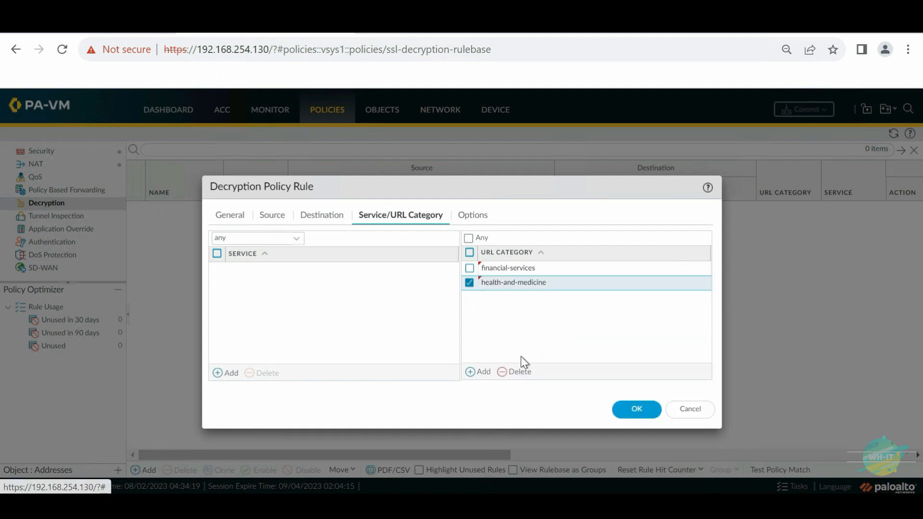
pyautogui.click(484, 373)
pyautogui.write('gove')
pyautogui.click(525, 330)
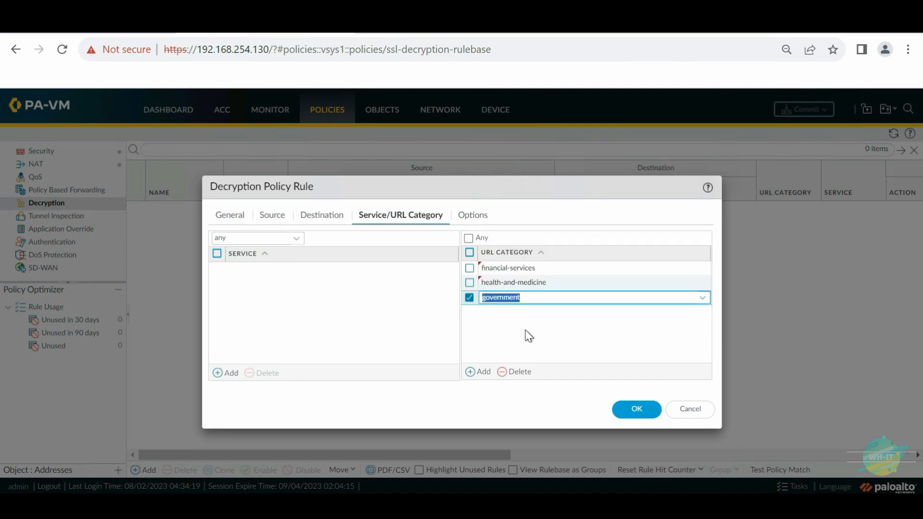
pyautogui.click(527, 331)
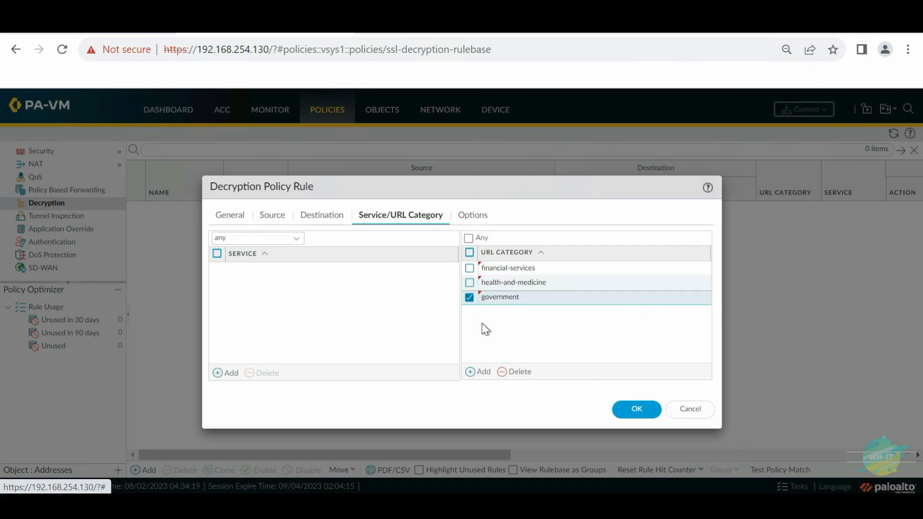
pyautogui.click(497, 324)
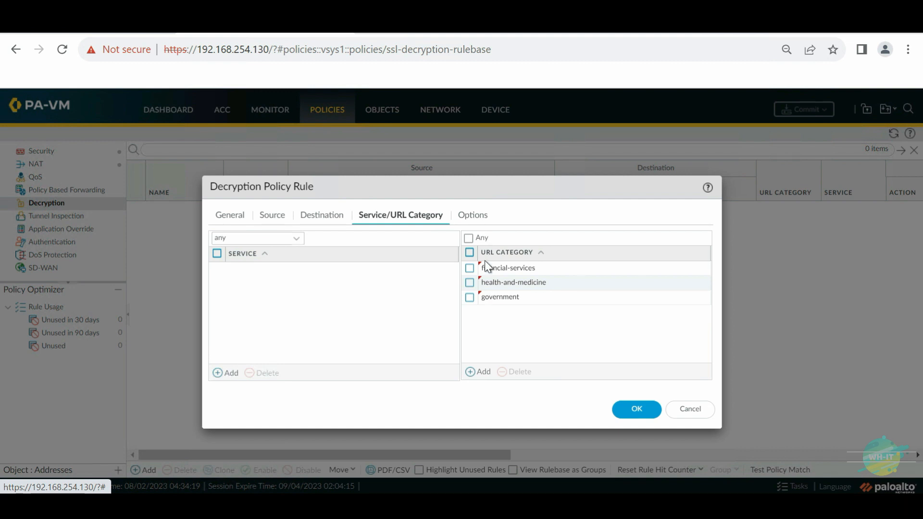
# In the rule's options, keep the No Decrypt action and SSL Forward Proxy type, and set the decryption profile to Decryption-Profile-Users
pyautogui.click(470, 215)
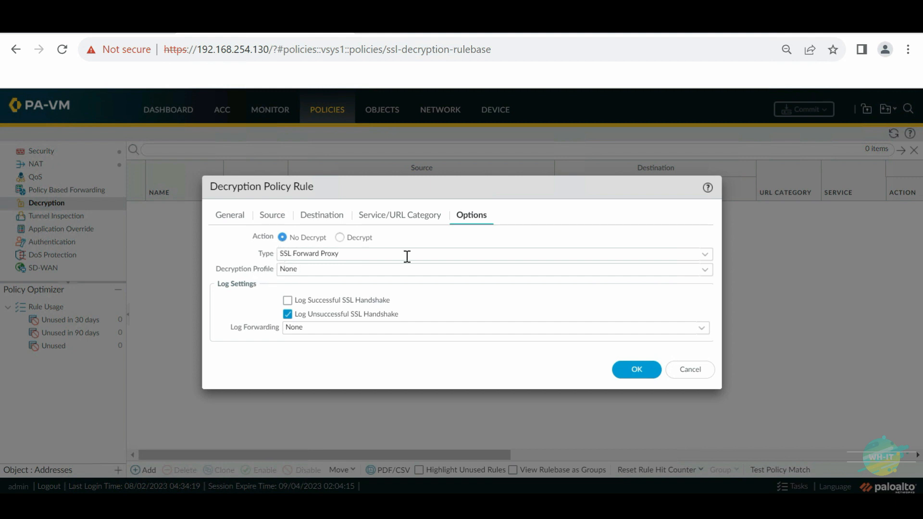
pyautogui.click(705, 255)
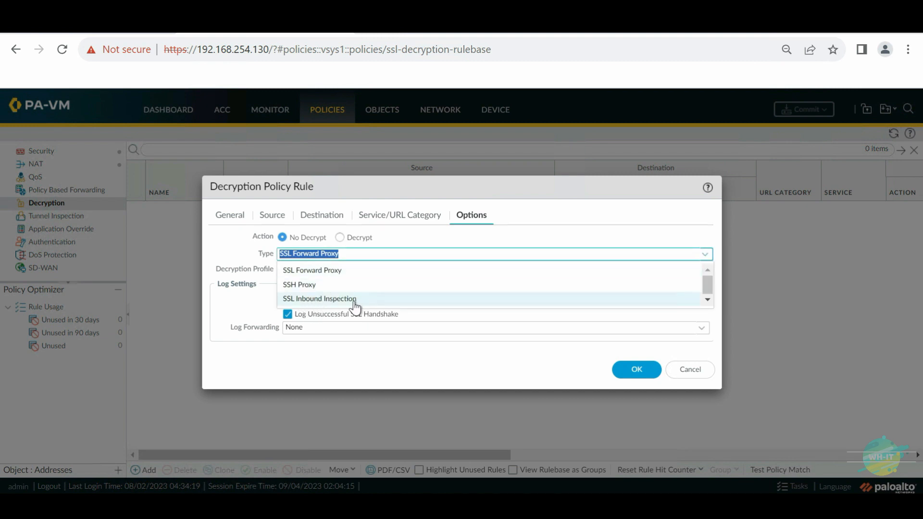
pyautogui.click(229, 255)
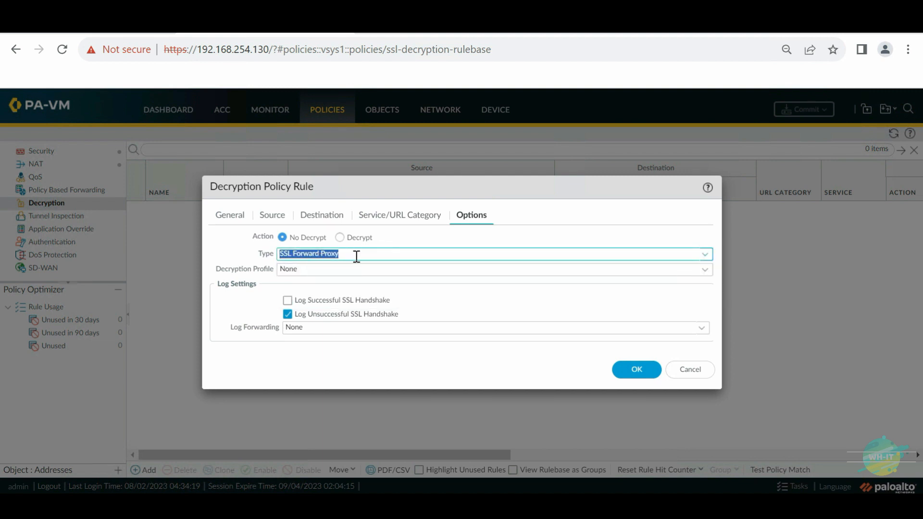
pyautogui.click(228, 248)
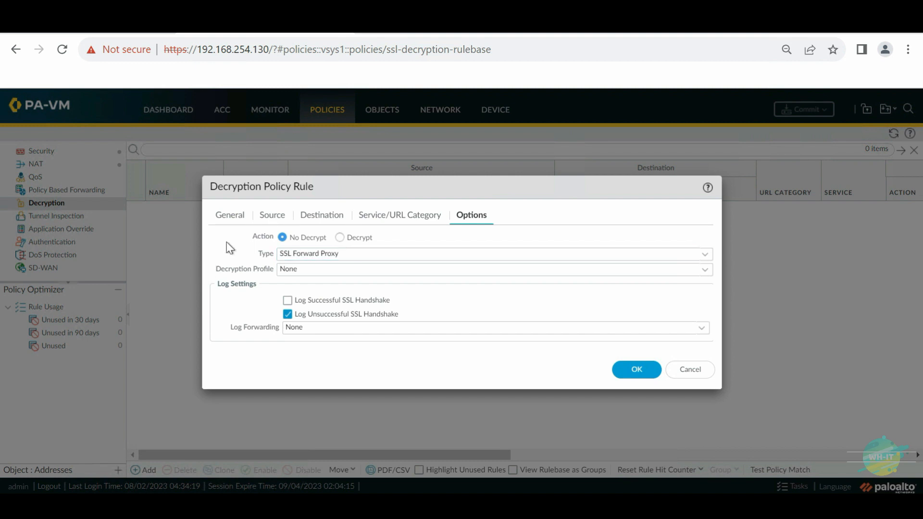
pyautogui.click(301, 271)
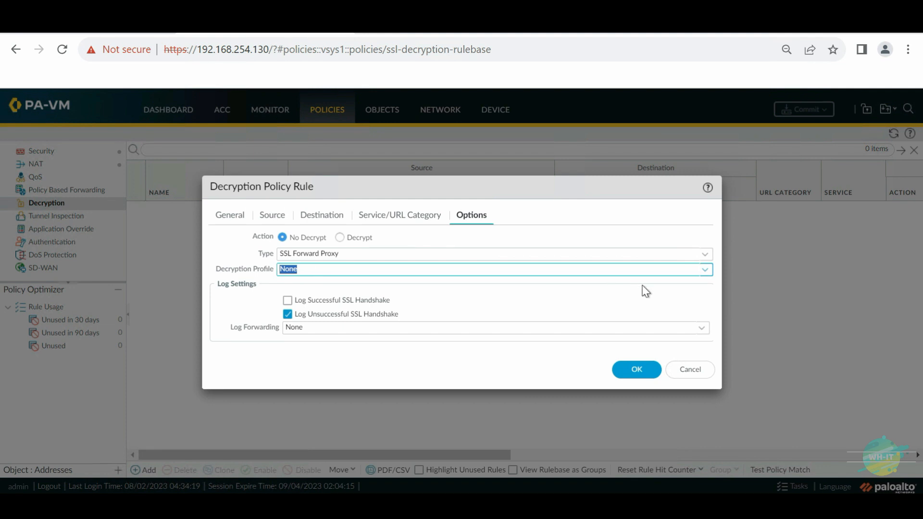
pyautogui.click(706, 270)
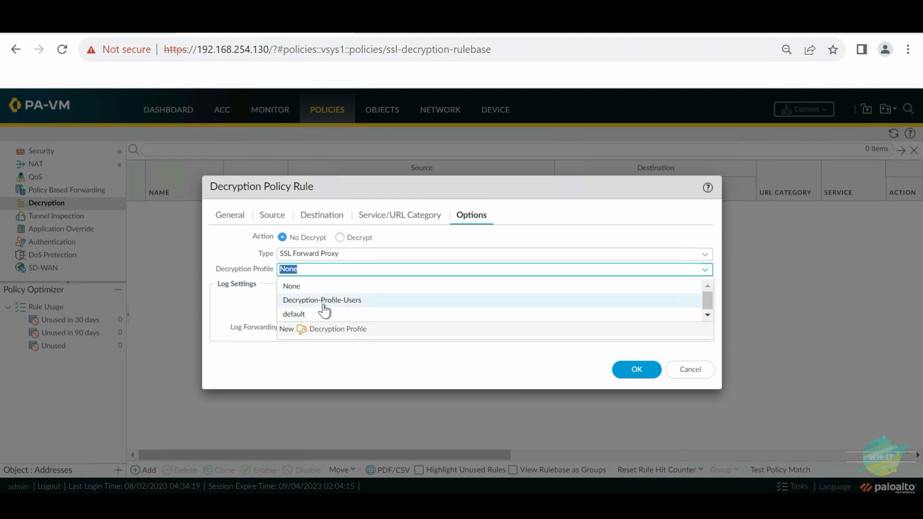
pyautogui.click(353, 301)
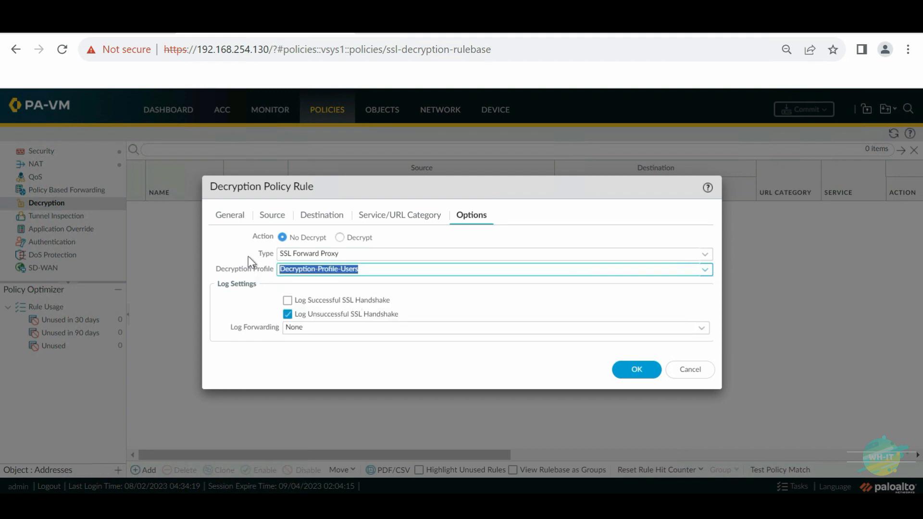
pyautogui.hotkey('shift', 'Tab')
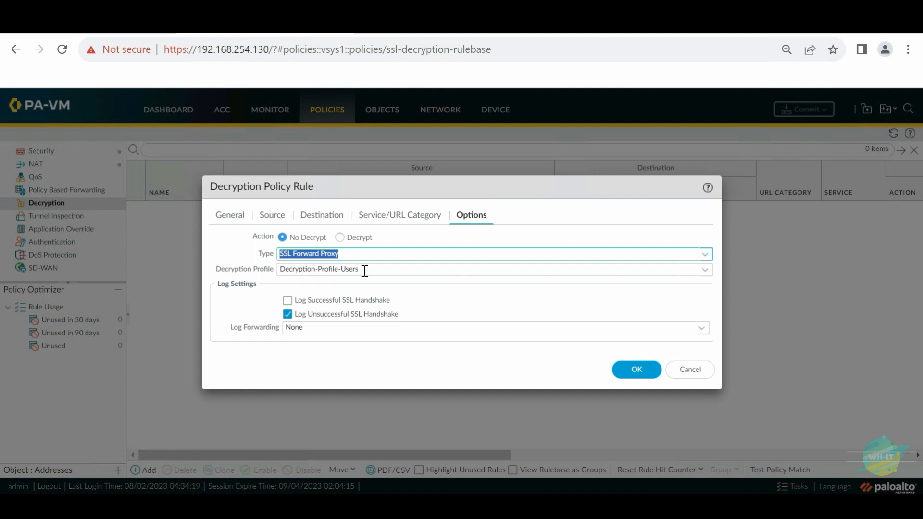
pyautogui.click(442, 304)
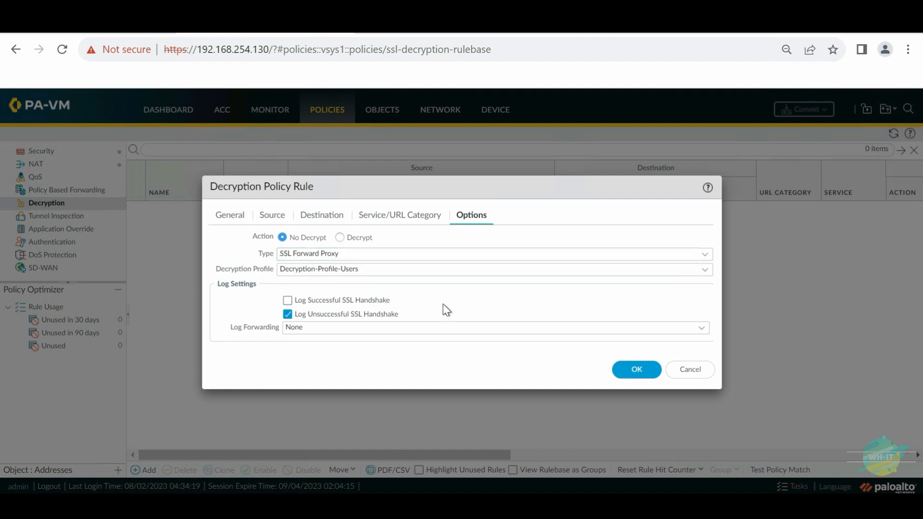
# Save the No Decryption rule and review the no-decryption settings of the Decryption-Profile-Users decryption profile
pyautogui.click(635, 373)
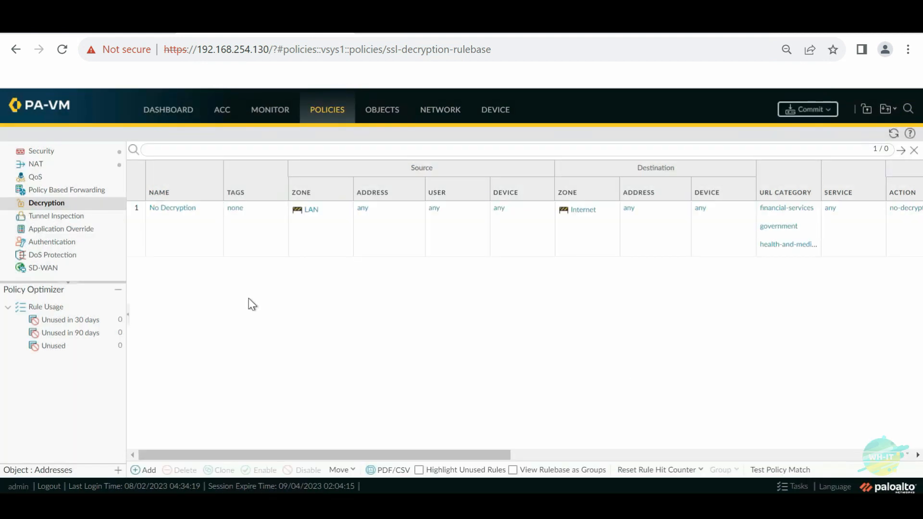
pyautogui.click(391, 119)
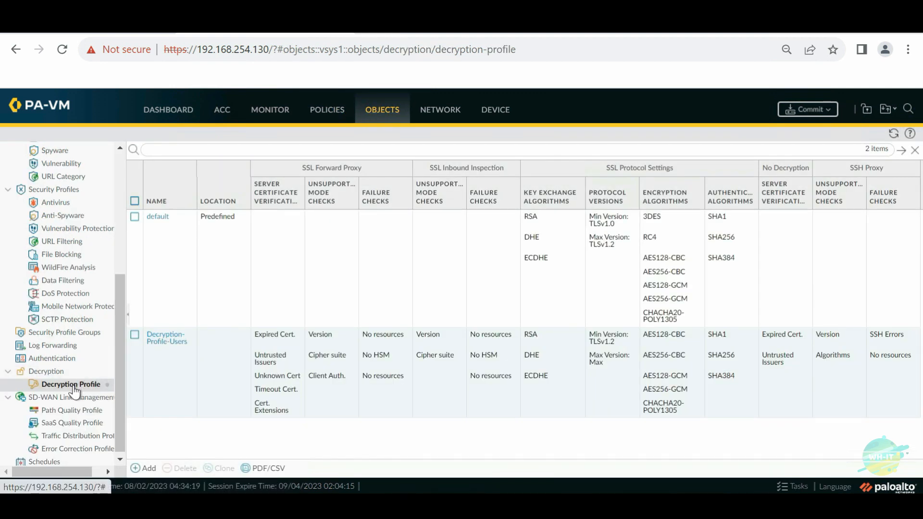
pyautogui.click(155, 342)
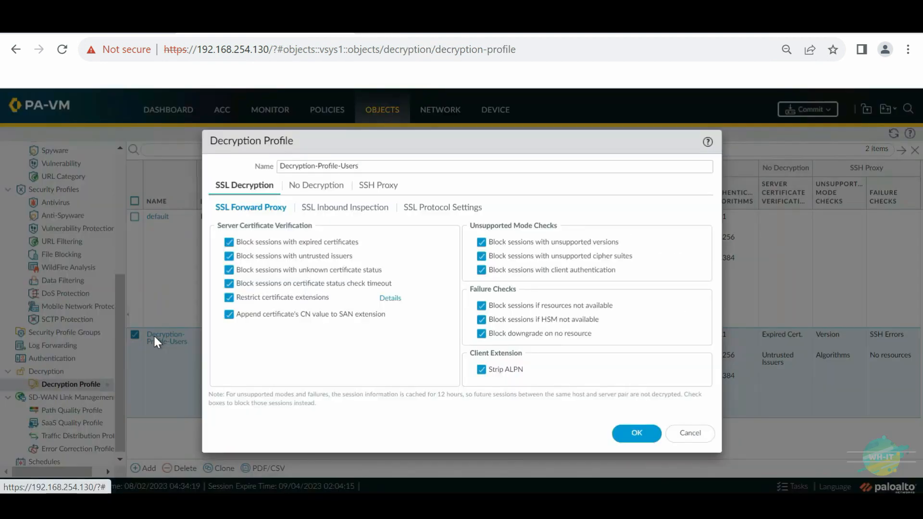
pyautogui.click(313, 191)
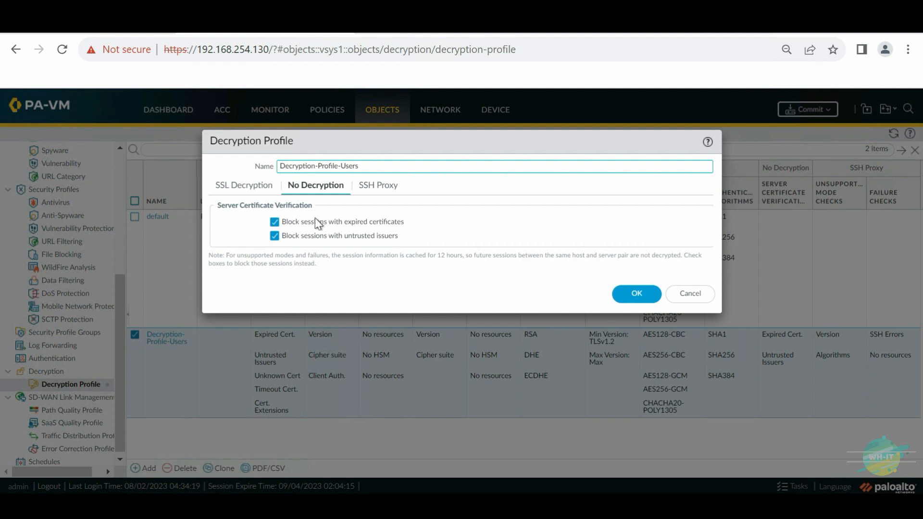
pyautogui.click(688, 292)
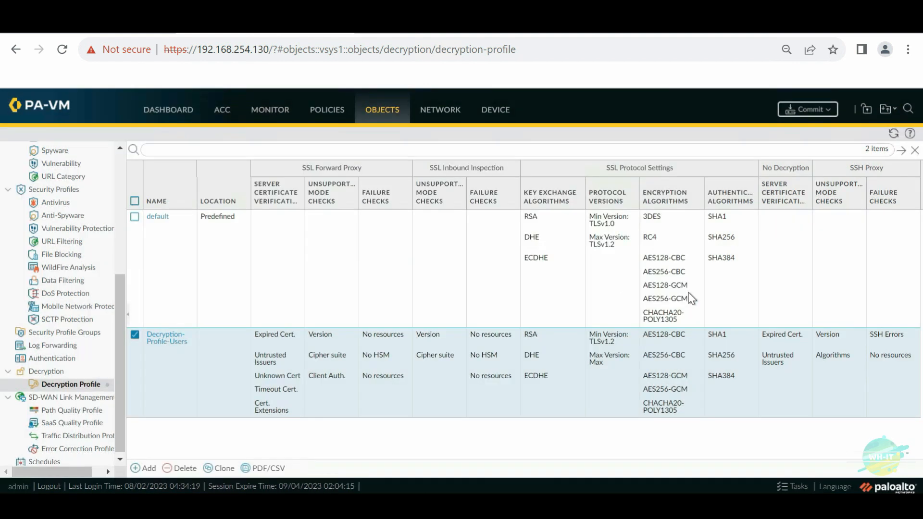
# Reopen the No Decryption rule in the decryption policies and review the type and decryption profile in its options
pyautogui.click(326, 114)
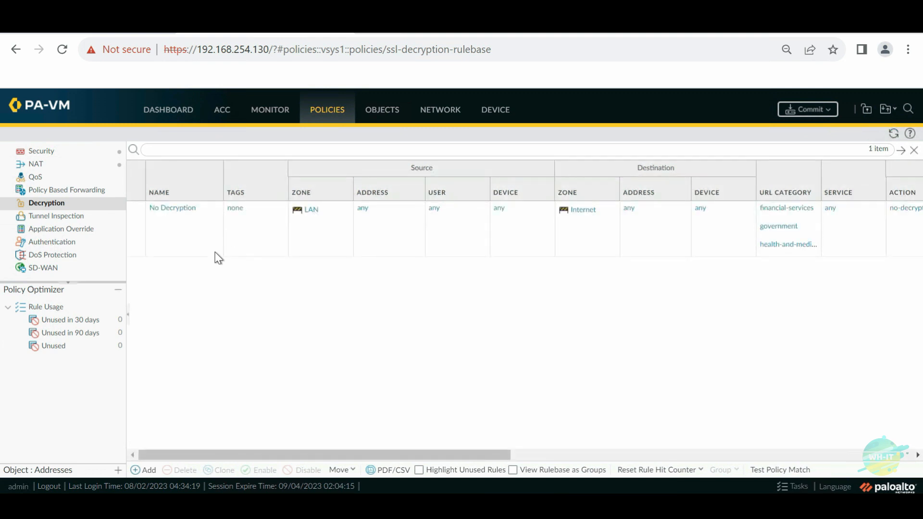
pyautogui.click(190, 221)
pyautogui.click(182, 208)
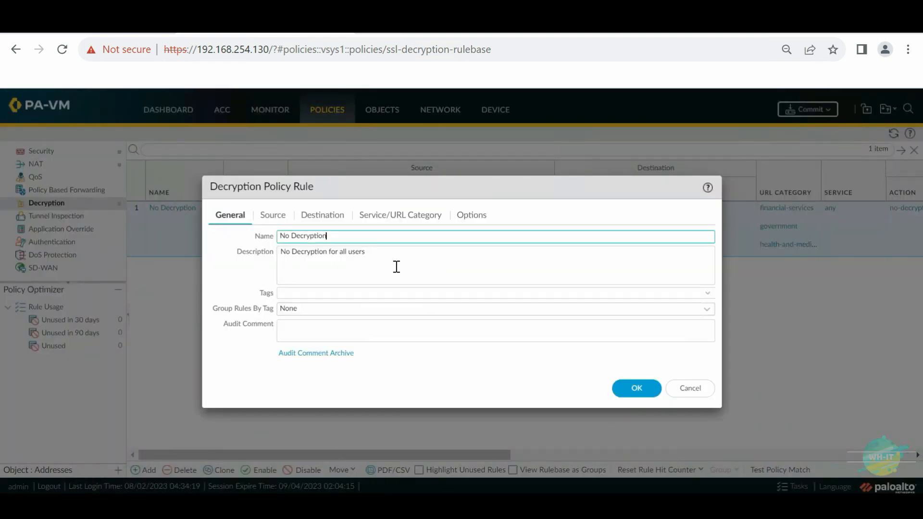
pyautogui.click(467, 218)
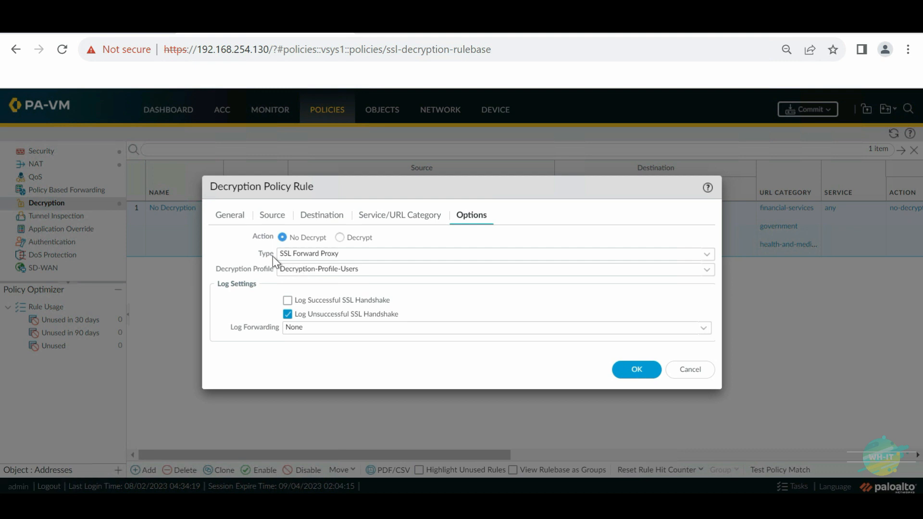
pyautogui.click(345, 253)
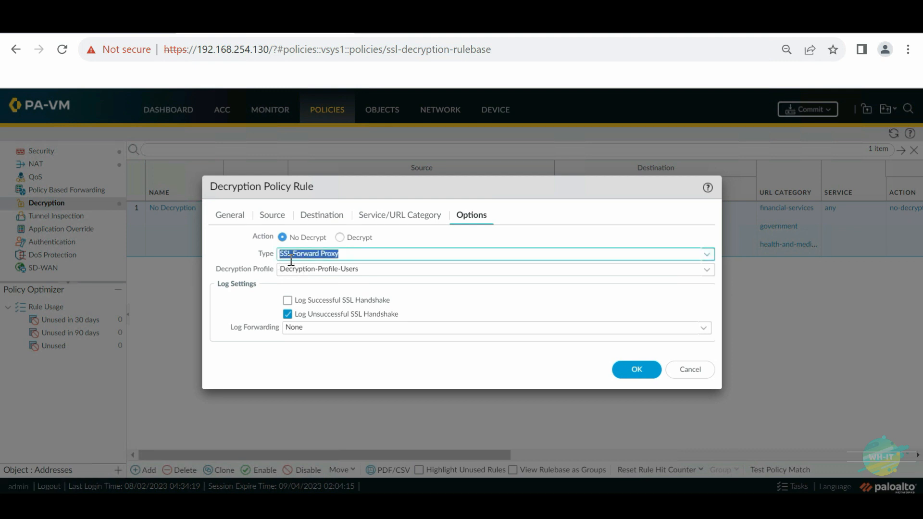
pyautogui.click(402, 270)
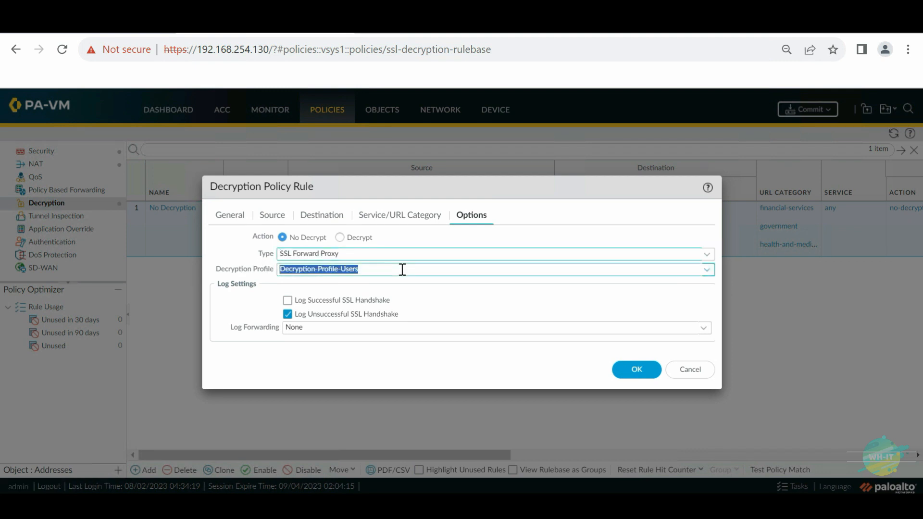
pyautogui.click(440, 301)
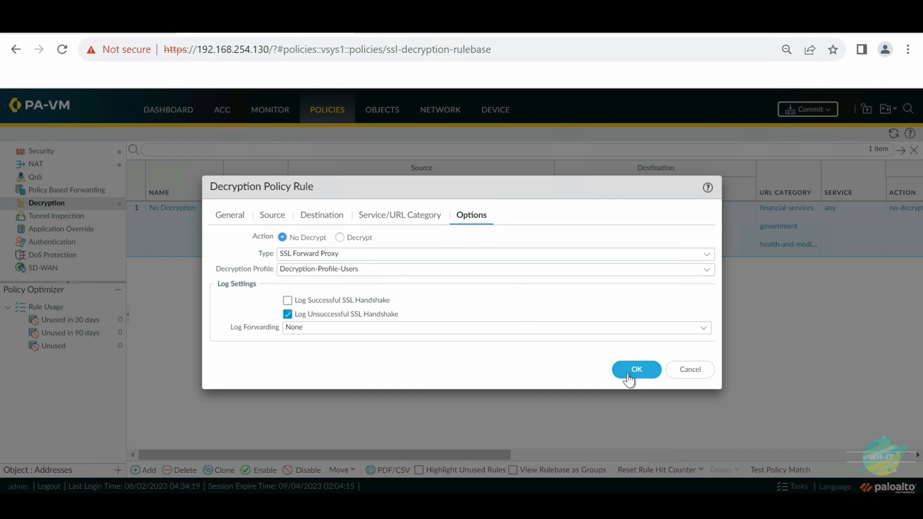
pyautogui.click(630, 377)
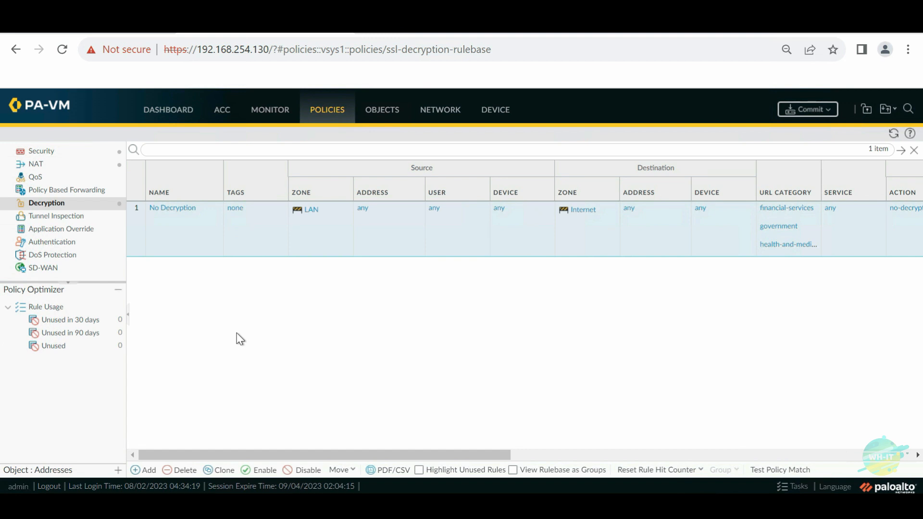
# Start a new decryption policy rule and check the planned Decryption row of the policy sheet in Excel
pyautogui.click(143, 470)
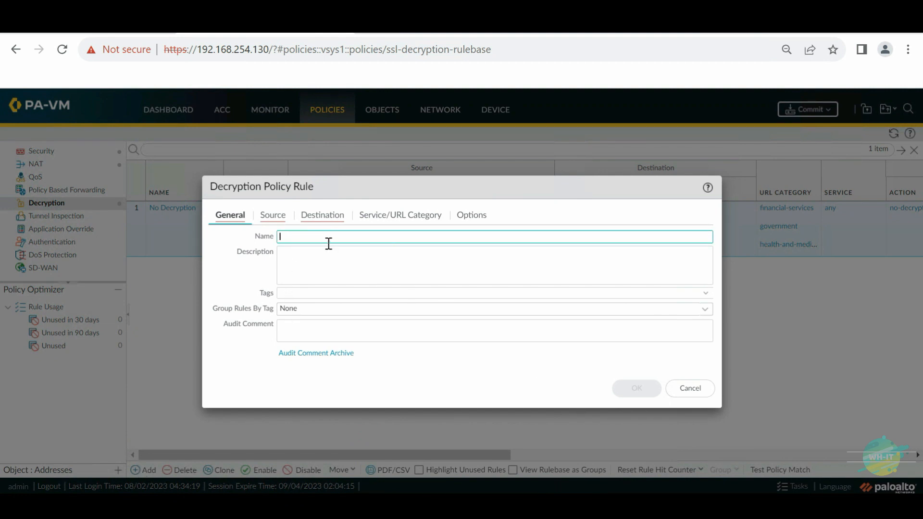
pyautogui.click(622, 487)
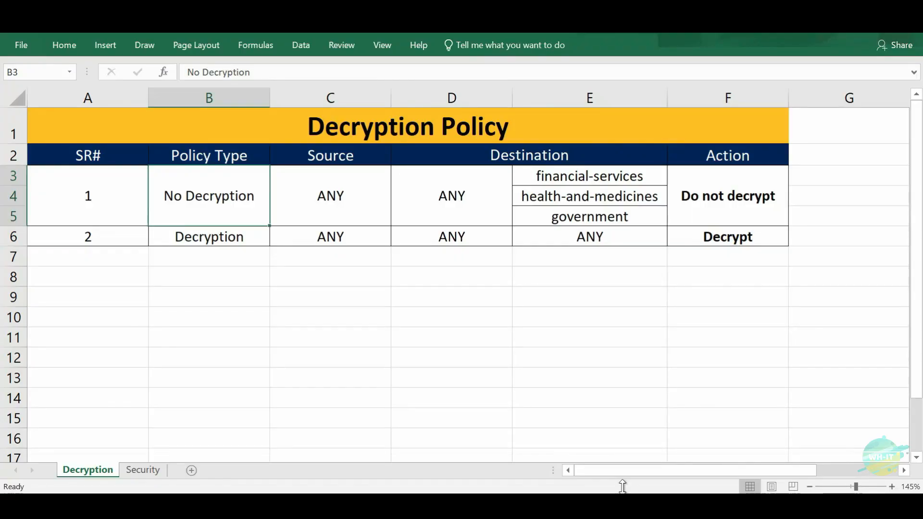
pyautogui.click(216, 243)
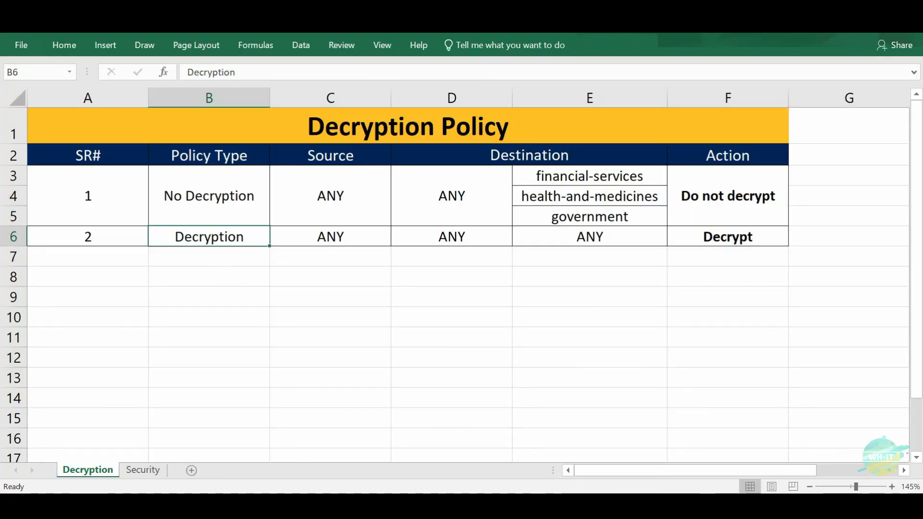
pyautogui.click(622, 502)
# Back in the firewall, name the new rule "Decryption for all users" and use the same text as its description
pyautogui.write('De')
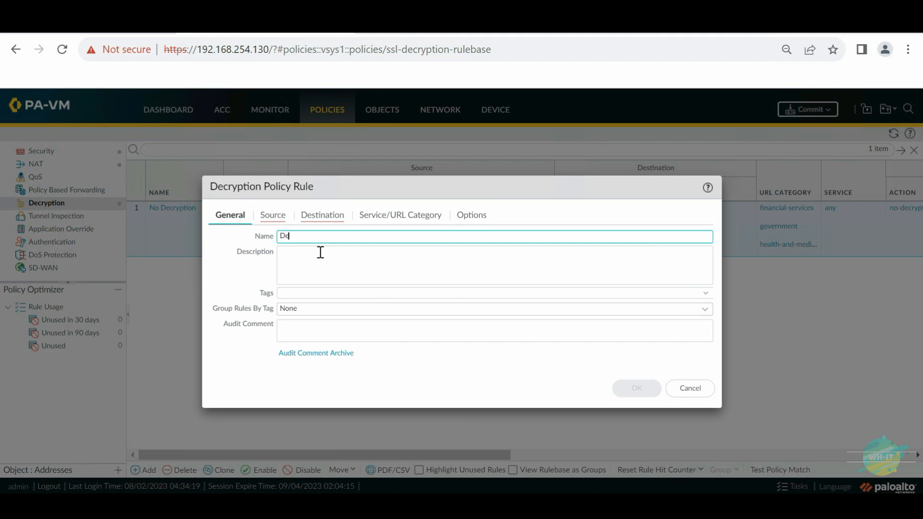
pyautogui.write('cryption for all users')
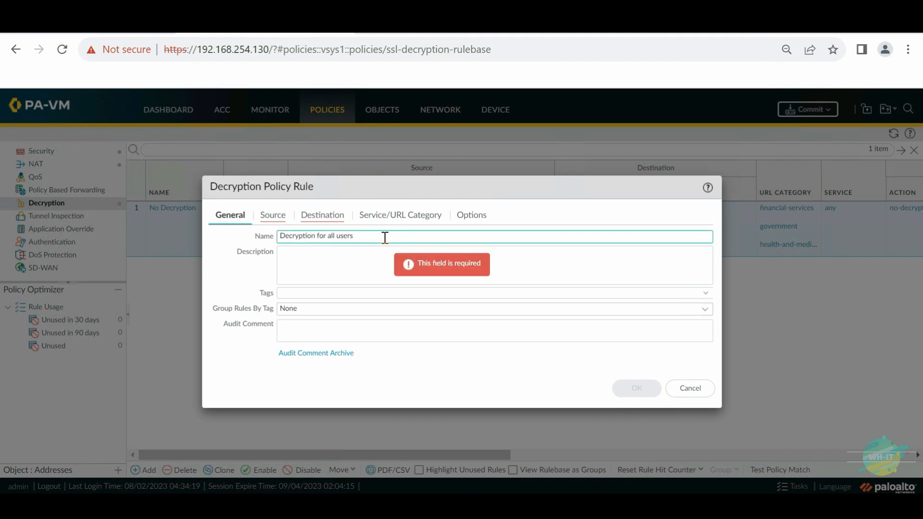
pyautogui.moveTo(383, 236); pyautogui.dragTo(239, 242)
pyautogui.hotkey('ctrl', 'c')
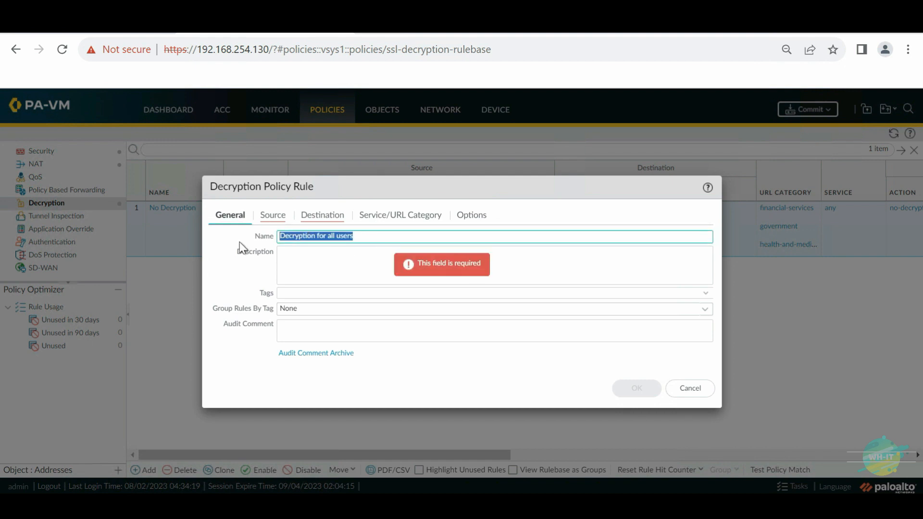
pyautogui.click(320, 253)
pyautogui.hotkey('ctrl', 'v')
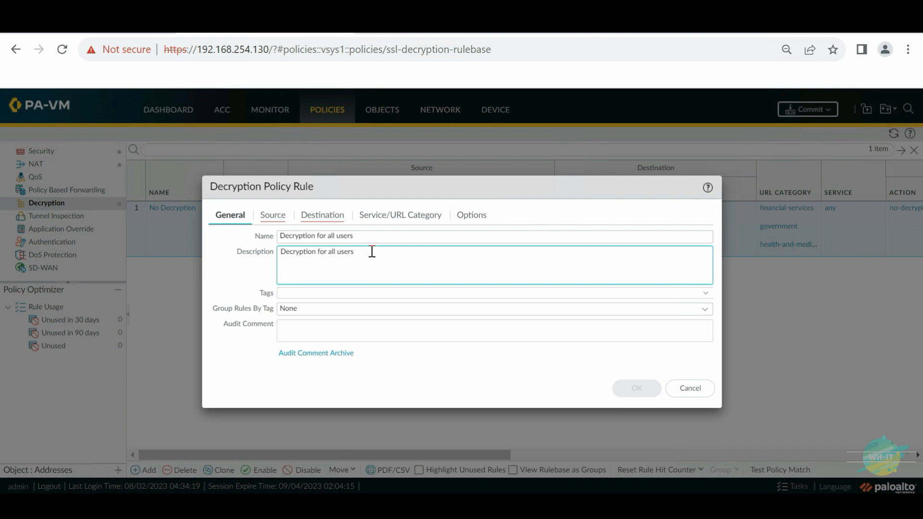
# Set the new rule's source zone to LAN and its destination zone to Internet
pyautogui.click(272, 215)
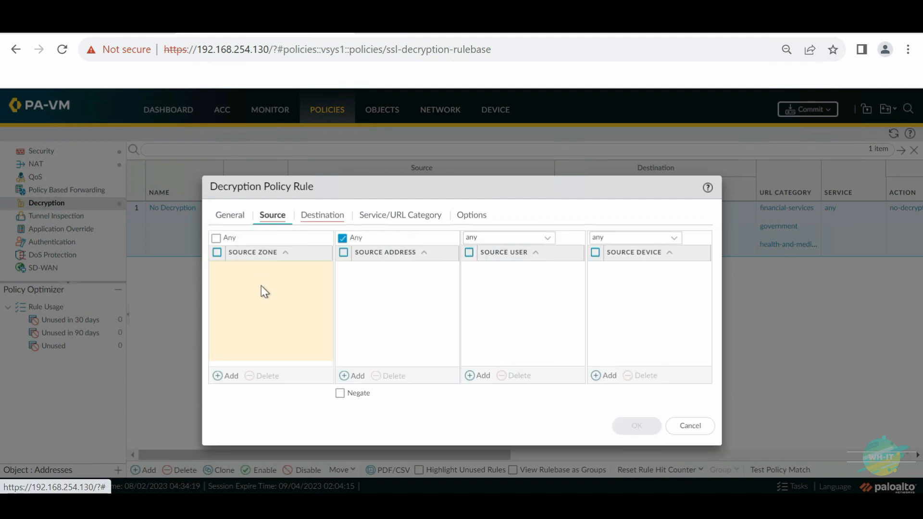
pyautogui.click(218, 375)
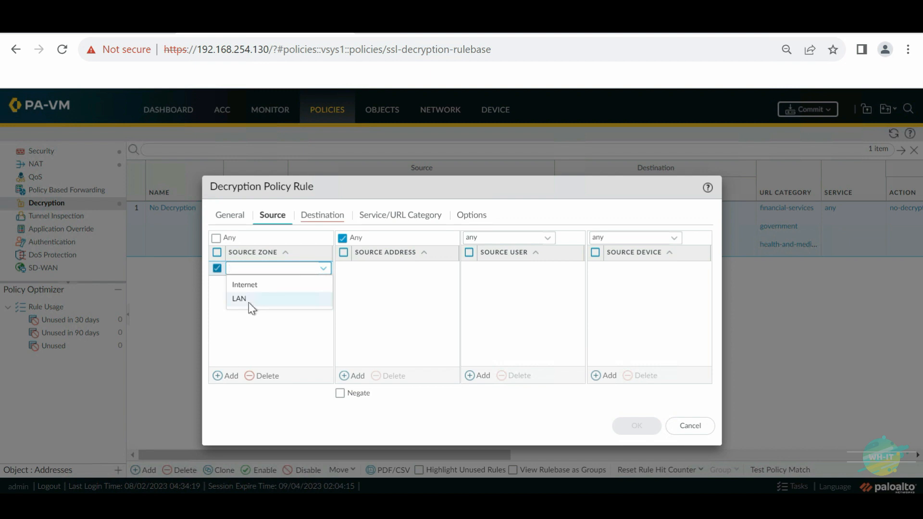
pyautogui.click(249, 301)
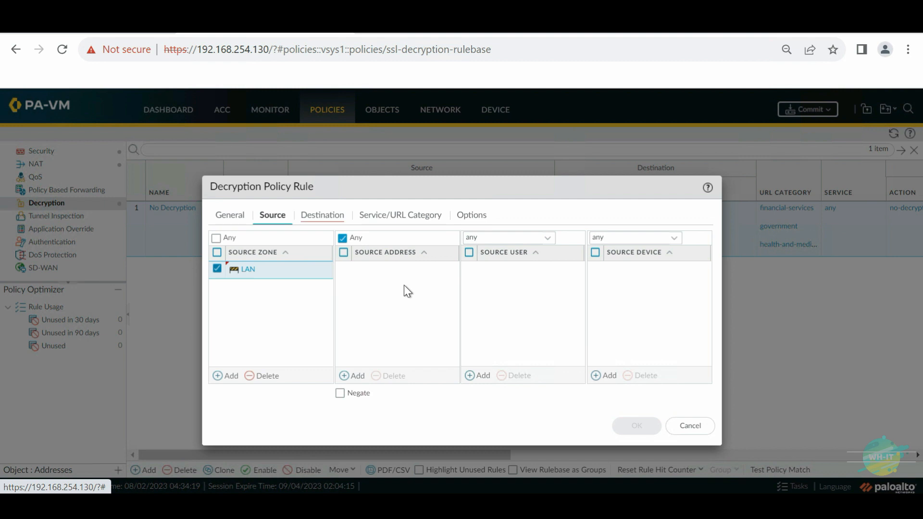
pyautogui.click(316, 224)
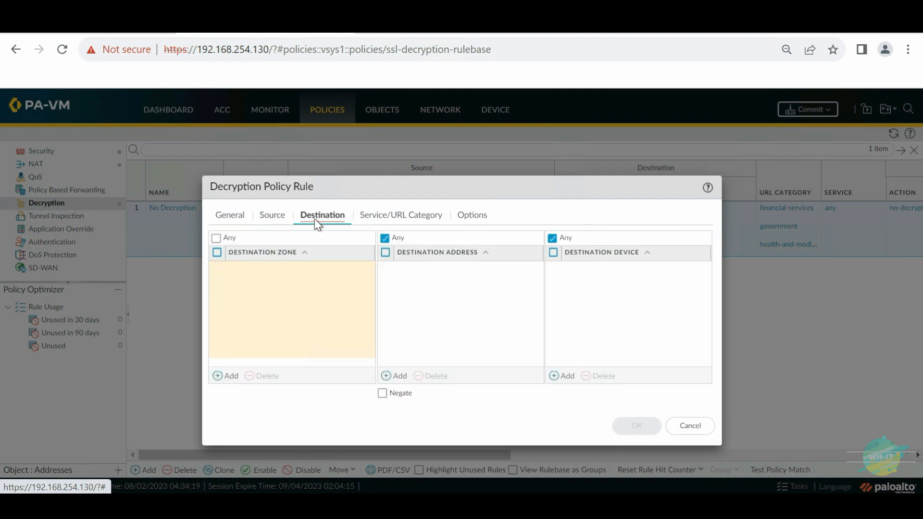
pyautogui.click(226, 376)
pyautogui.click(258, 290)
pyautogui.click(301, 312)
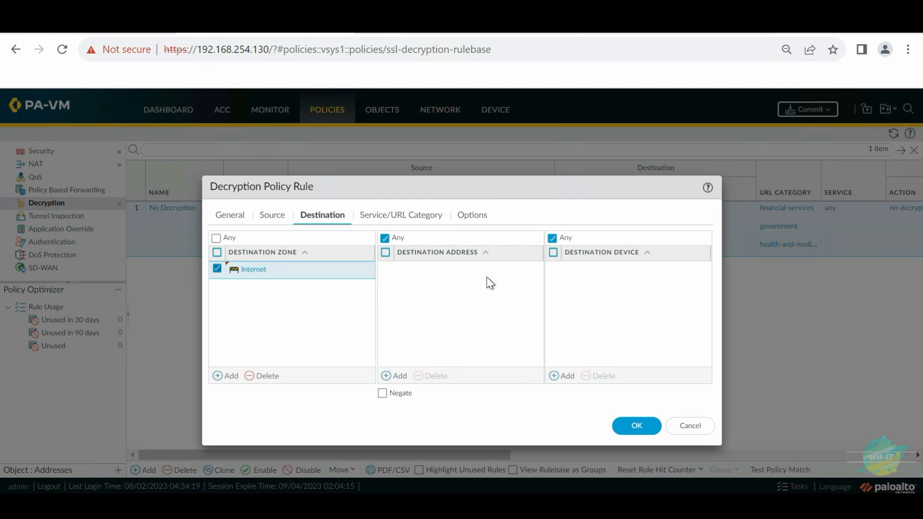
# Browse the URL categories offered for the new rule while keeping Any, and compare with the No Decryption rule's categories
pyautogui.click(442, 214)
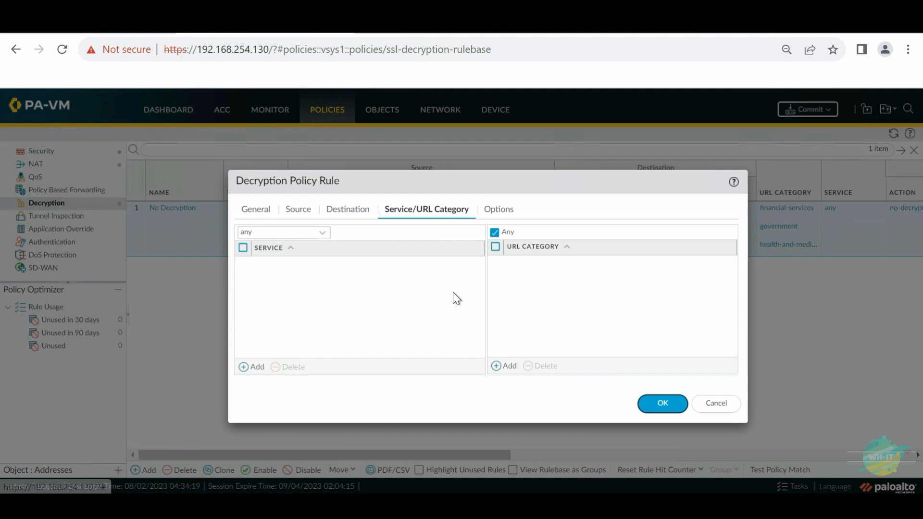
pyautogui.click(502, 368)
pyautogui.scroll(-3, 621, 374)
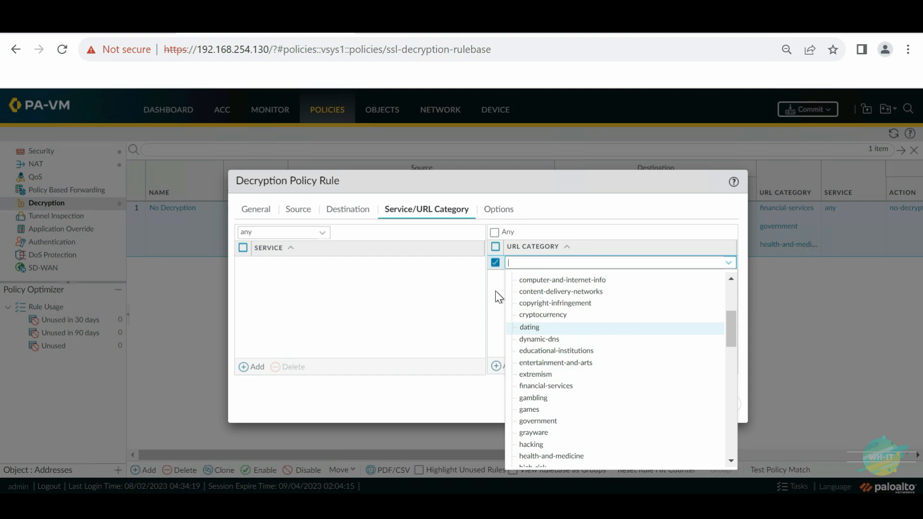
pyautogui.click(494, 233)
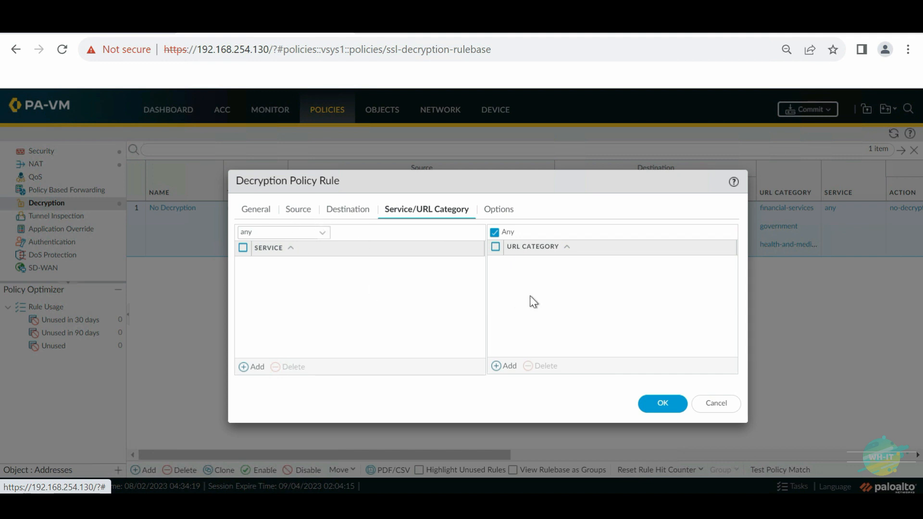
pyautogui.moveTo(534, 181); pyautogui.dragTo(419, 181)
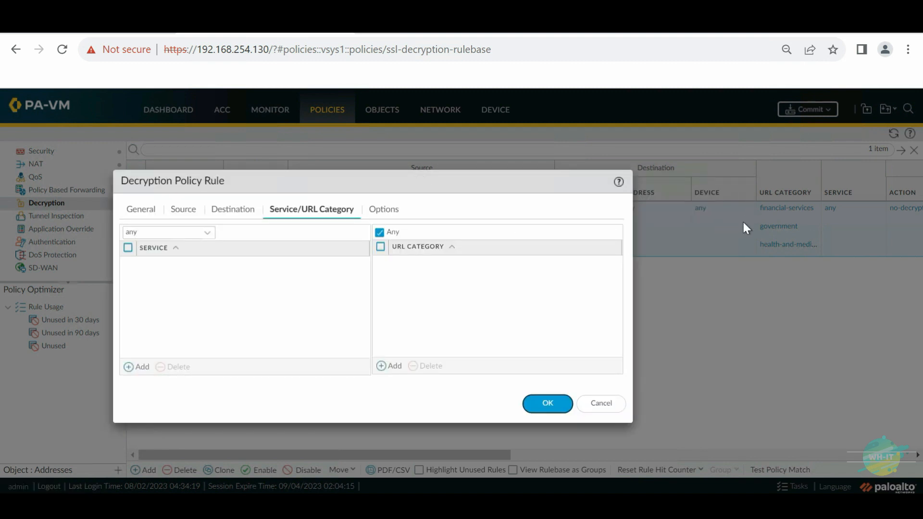
pyautogui.moveTo(439, 186); pyautogui.dragTo(576, 175)
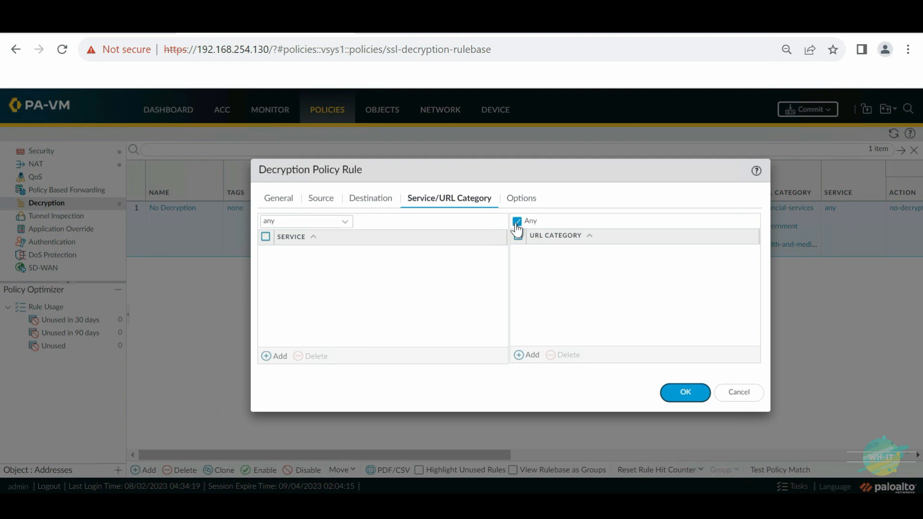
# Set the rule's action to Decrypt with decryption profile Decryption-Profile-Users, save the rule and widen the rule list's Name column
pyautogui.click(523, 199)
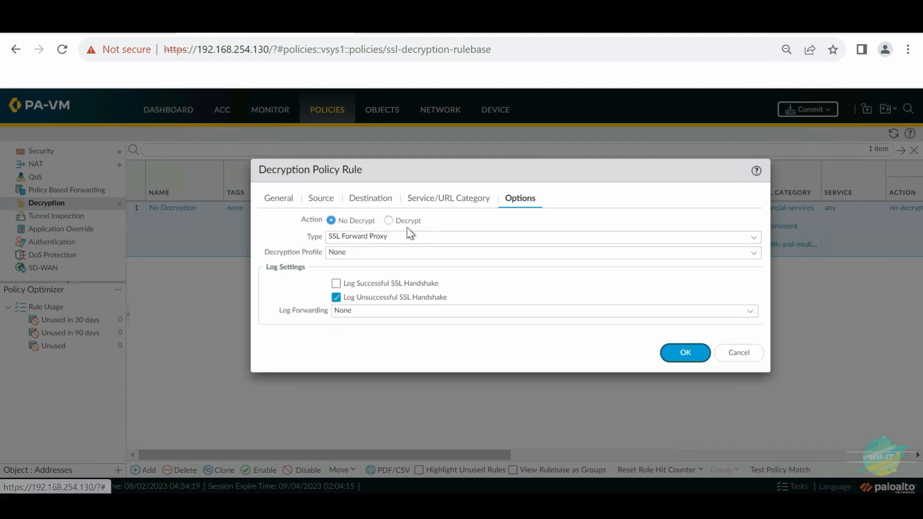
pyautogui.click(390, 221)
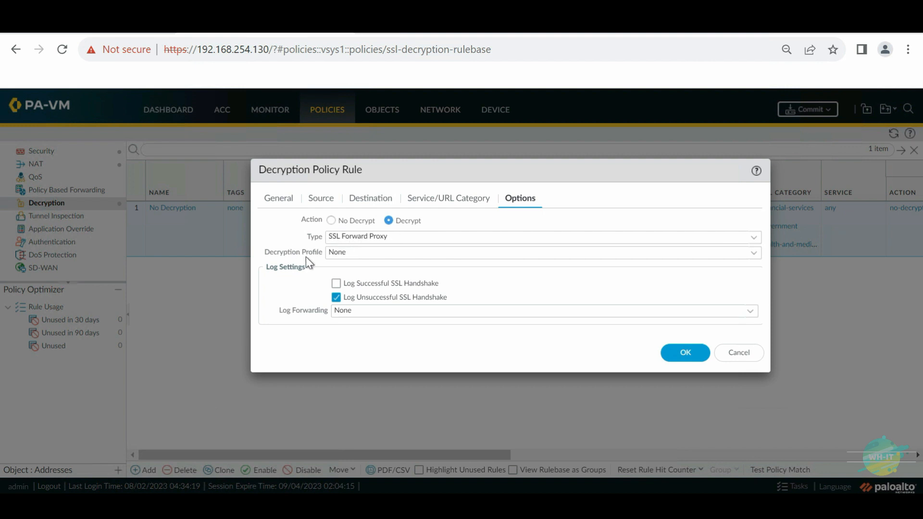
pyautogui.click(752, 254)
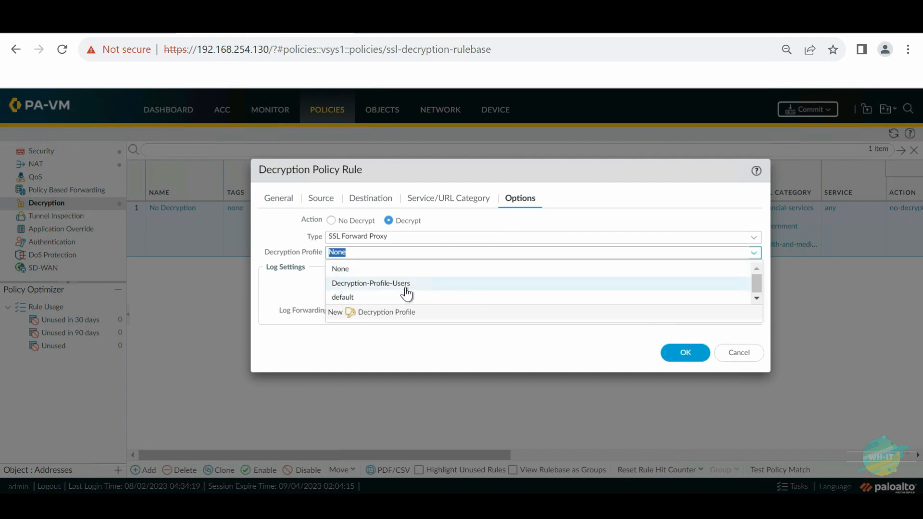
pyautogui.click(406, 287)
pyautogui.hotkey('shift', 'Tab')
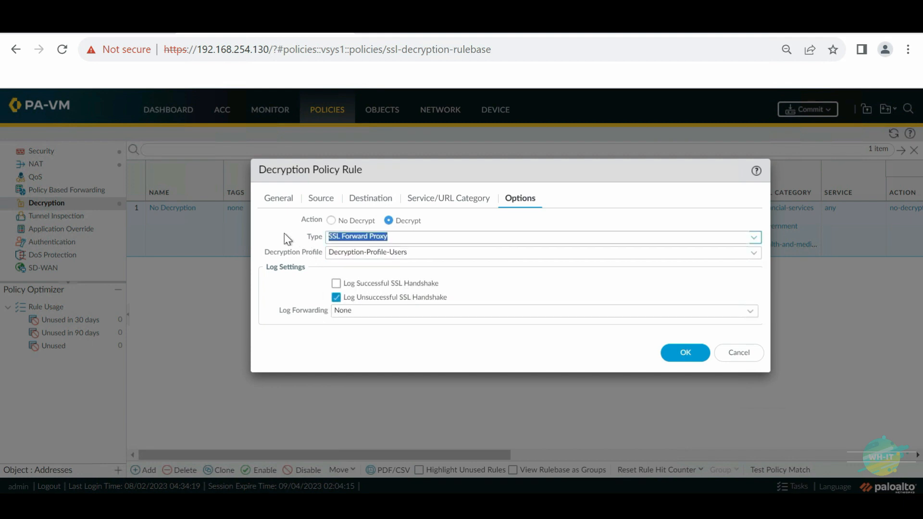
pyautogui.click(465, 213)
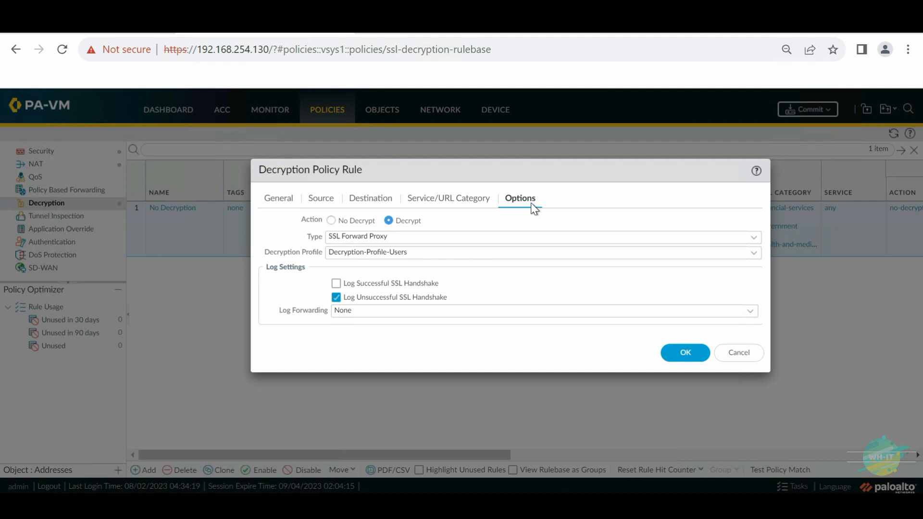
pyautogui.click(689, 355)
pyautogui.moveTo(229, 183); pyautogui.dragTo(246, 185)
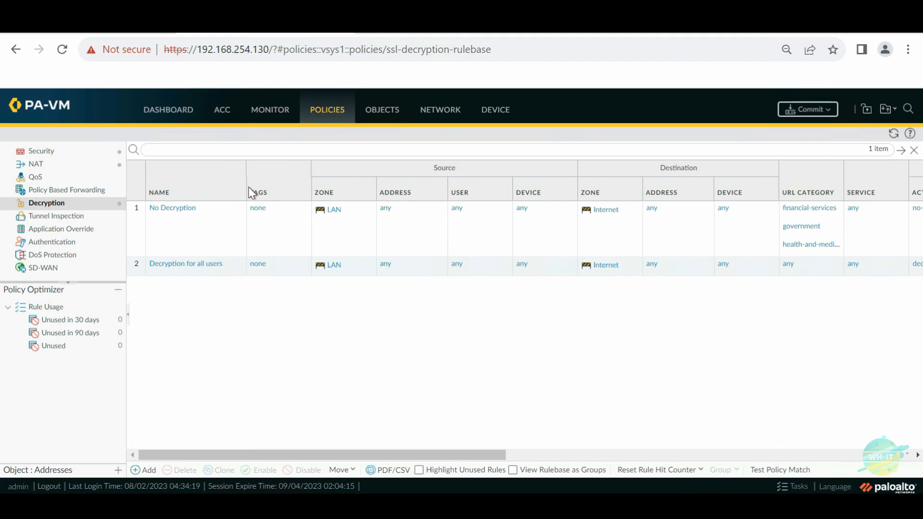
# Review the two decryption rules and check the remaining policy tasks in the URI Filtering.txt notes
pyautogui.click(181, 231)
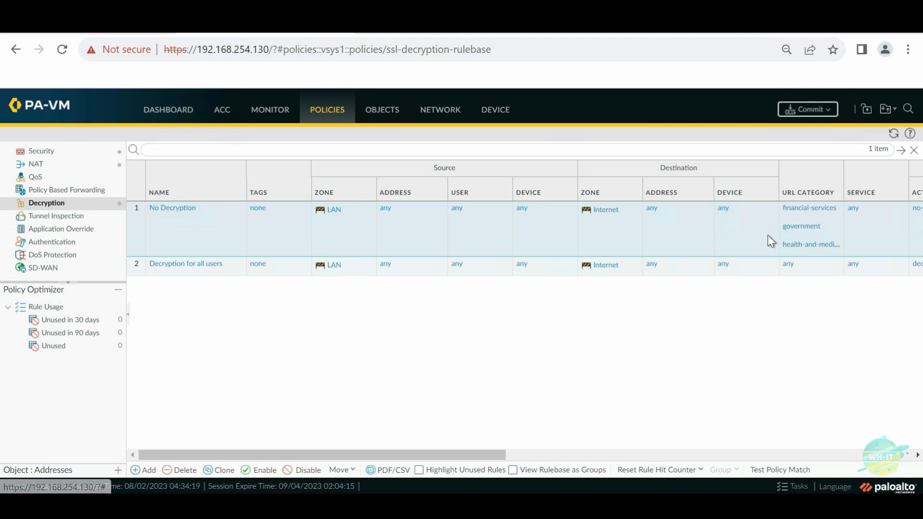
pyautogui.click(282, 273)
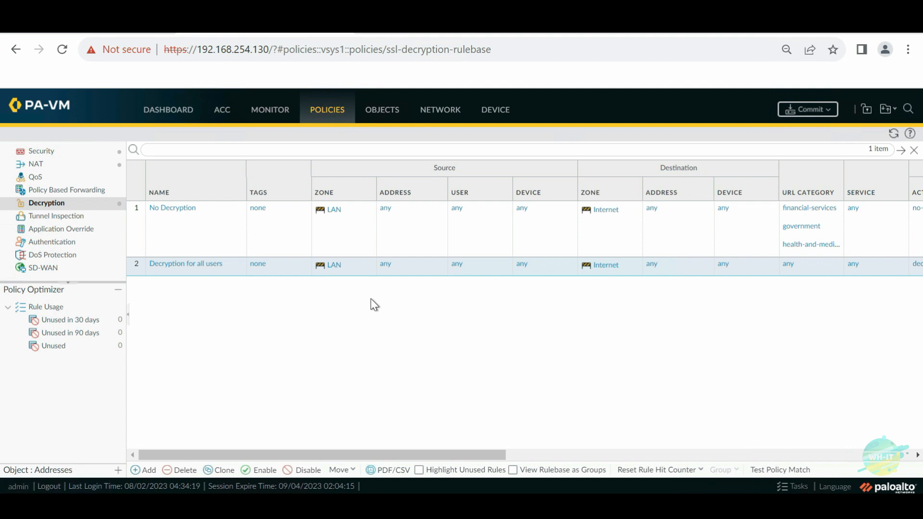
pyautogui.hotkey('alt', 'Tab')
pyautogui.click(519, 350)
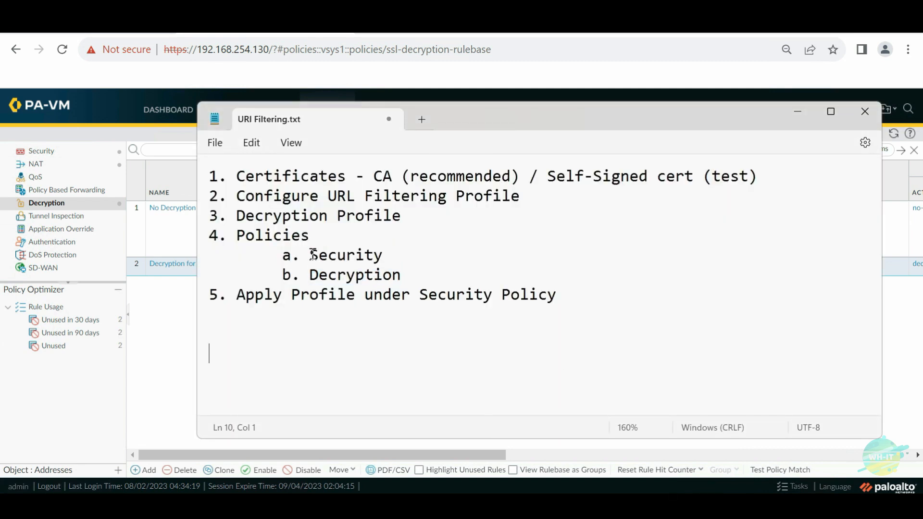
pyautogui.moveTo(311, 255); pyautogui.dragTo(405, 254)
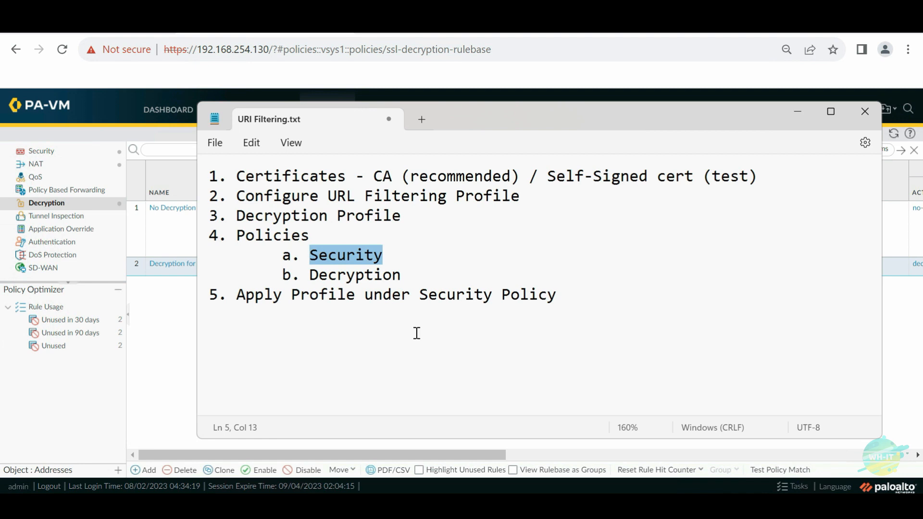
pyautogui.hotkey('alt', 'Tab')
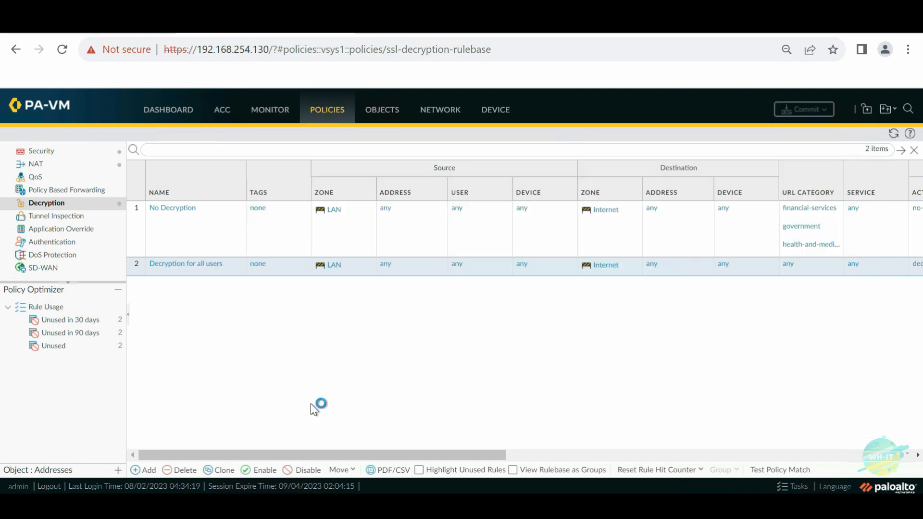
# Delete the Block Social Network and Allow Internet rules from the Security policies and commit the change
pyautogui.click(43, 152)
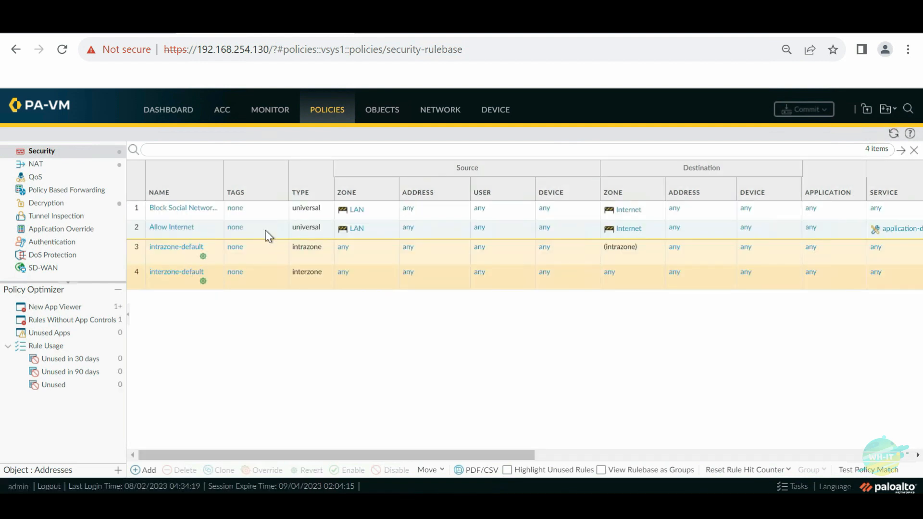
pyautogui.click(265, 228)
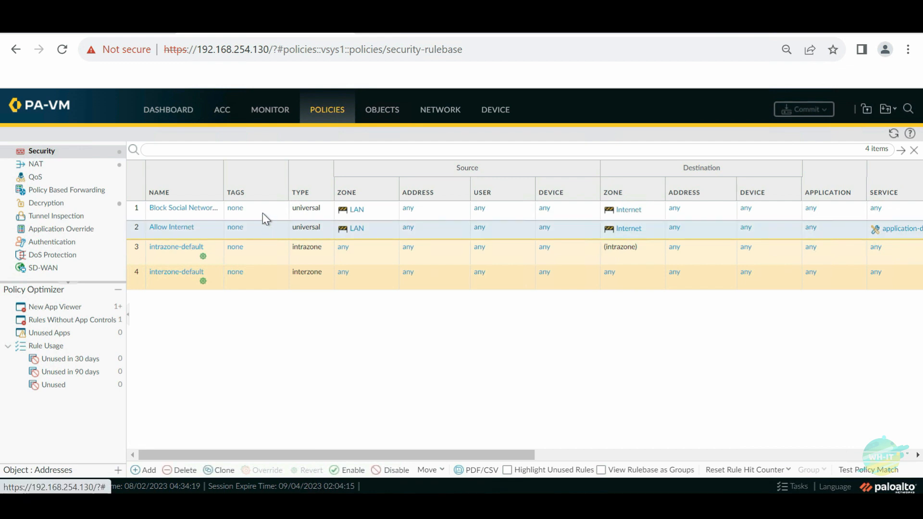
pyautogui.press('Delete')
pyautogui.click(434, 323)
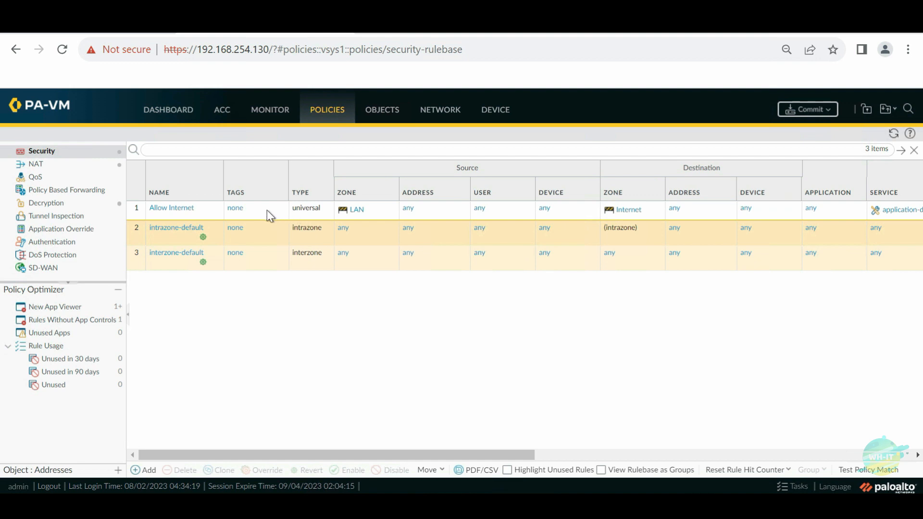
pyautogui.click(265, 210)
pyautogui.click(187, 470)
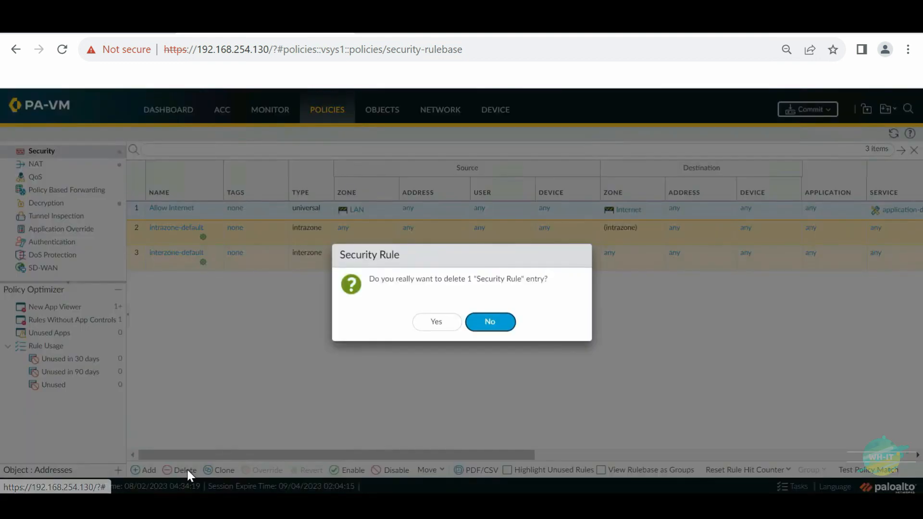
pyautogui.click(442, 325)
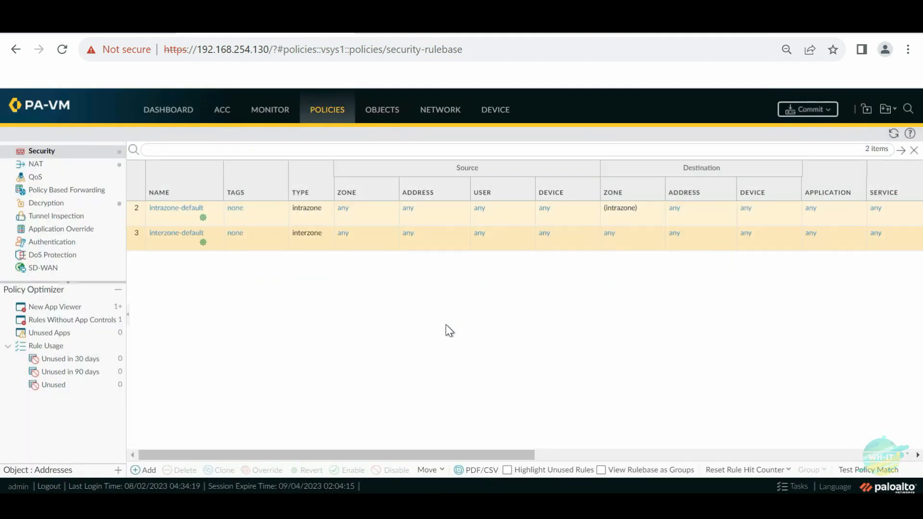
pyautogui.click(814, 117)
pyautogui.click(573, 435)
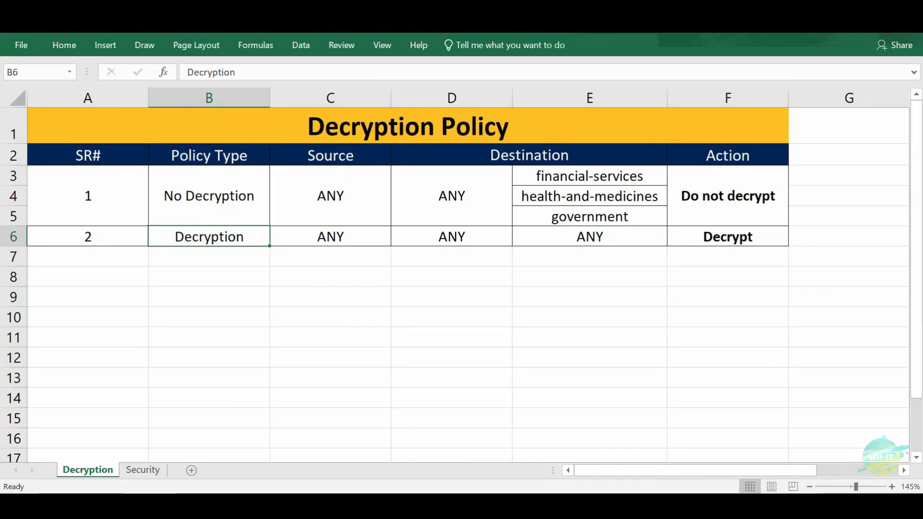
# Review the planned rule on the Excel policy workbook's Security sheet and compare it with the firewall's default security rules
pyautogui.click(324, 332)
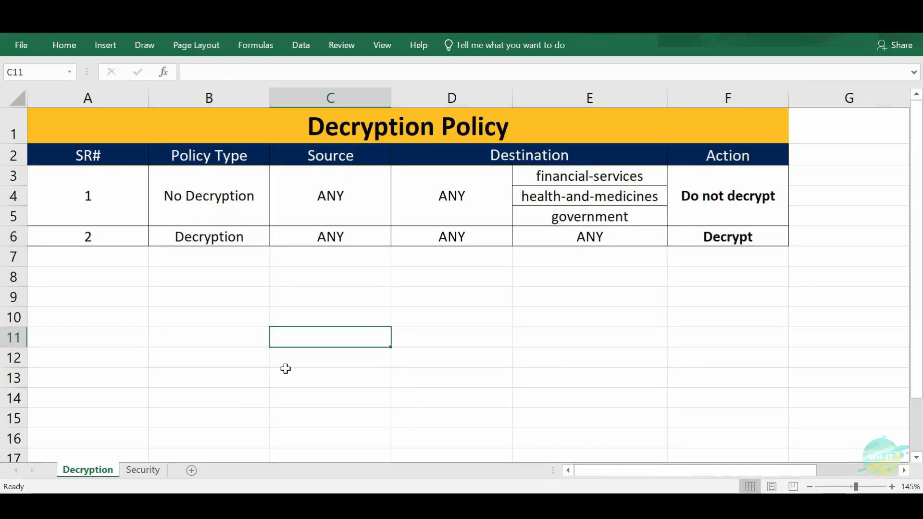
pyautogui.click(144, 470)
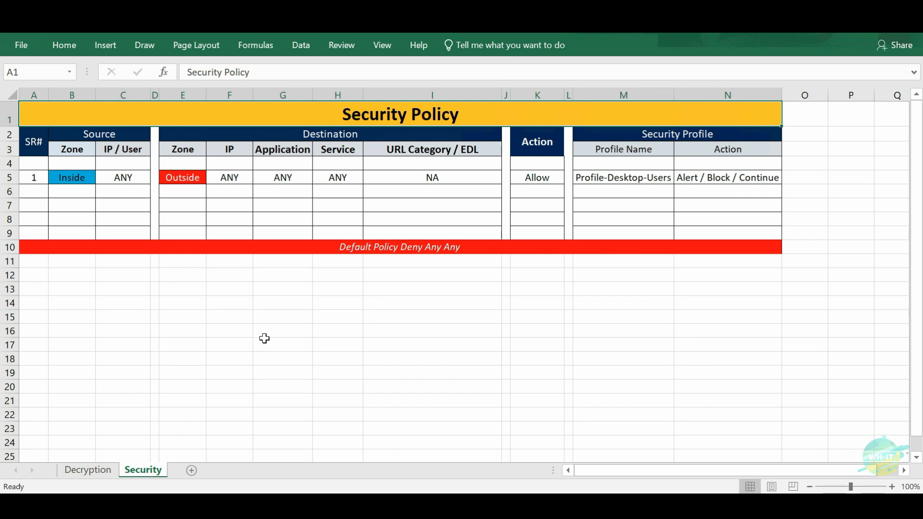
pyautogui.keyDown('ctrl'); pyautogui.scroll(1, 265, 339); pyautogui.keyUp('ctrl')
pyautogui.keyDown('ctrl'); pyautogui.scroll(-1, 264, 339); pyautogui.keyUp('ctrl')
pyautogui.keyDown('ctrl'); pyautogui.scroll(1, 264, 339); pyautogui.keyUp('ctrl')
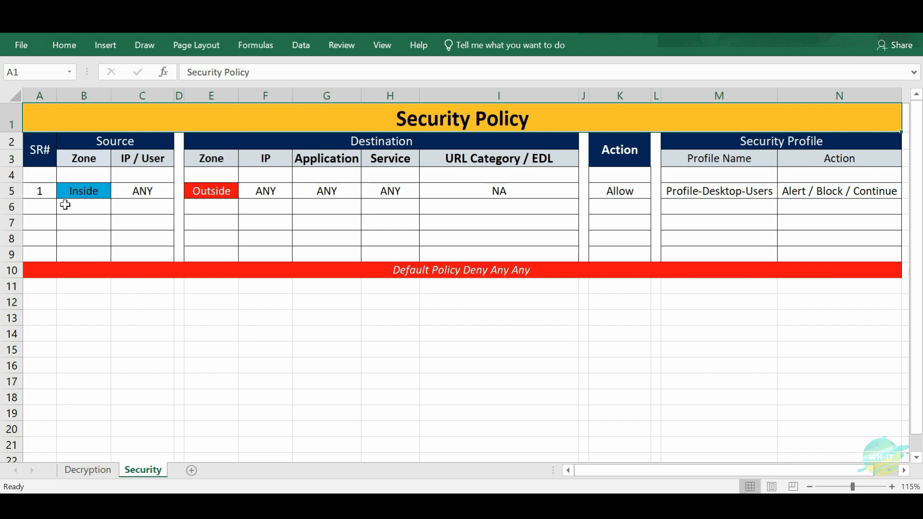
pyautogui.click(44, 191)
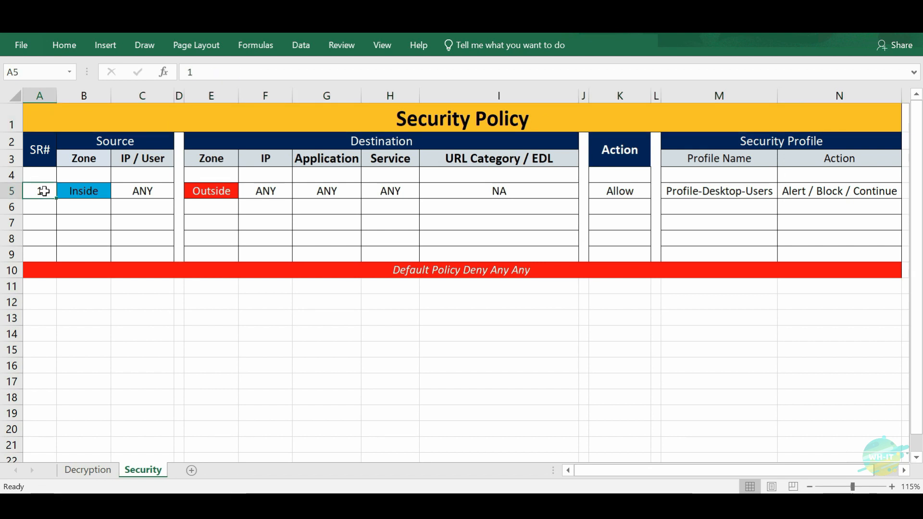
pyautogui.click(11, 270)
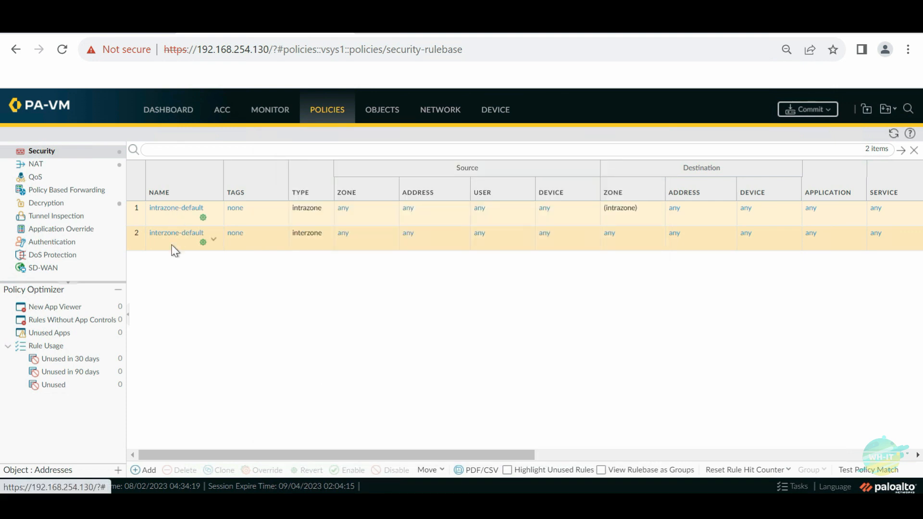
pyautogui.hotkey('ctrl', '-')
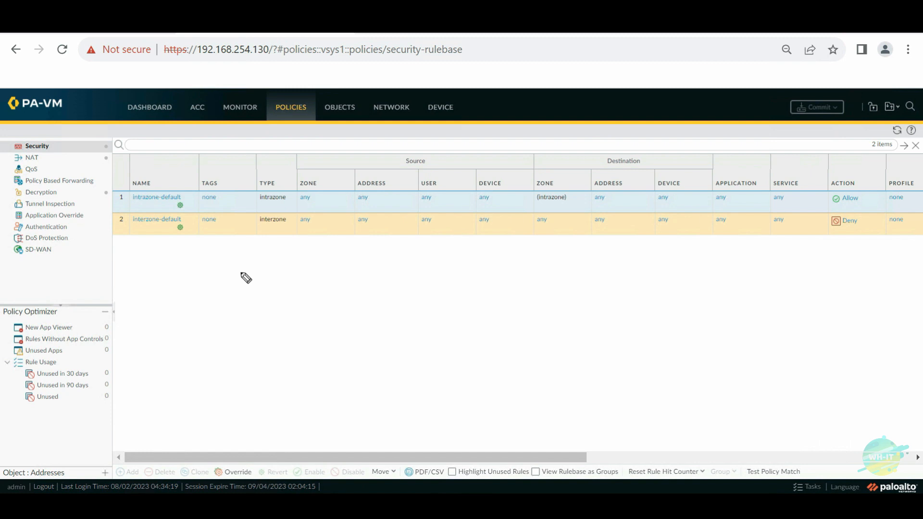
# Sketch a firewall as a screen annotation below the default rules, labelling interface 1/1 Internet and interface 1/2 LAN
pyautogui.moveTo(602, 292)
pyautogui.mouseDown()
pyautogui.moveTo(601, 250)
pyautogui.moveTo(631, 247)
pyautogui.moveTo(631, 298)
pyautogui.moveTo(627, 264)
pyautogui.moveTo(620, 275)
pyautogui.mouseUp()
pyautogui.moveTo(618, 254)
pyautogui.mouseDown()
pyautogui.moveTo(611, 289)
pyautogui.moveTo(677, 266)
pyautogui.moveTo(644, 265)
pyautogui.mouseUp()
pyautogui.moveTo(656, 253); pyautogui.dragTo(657, 259)
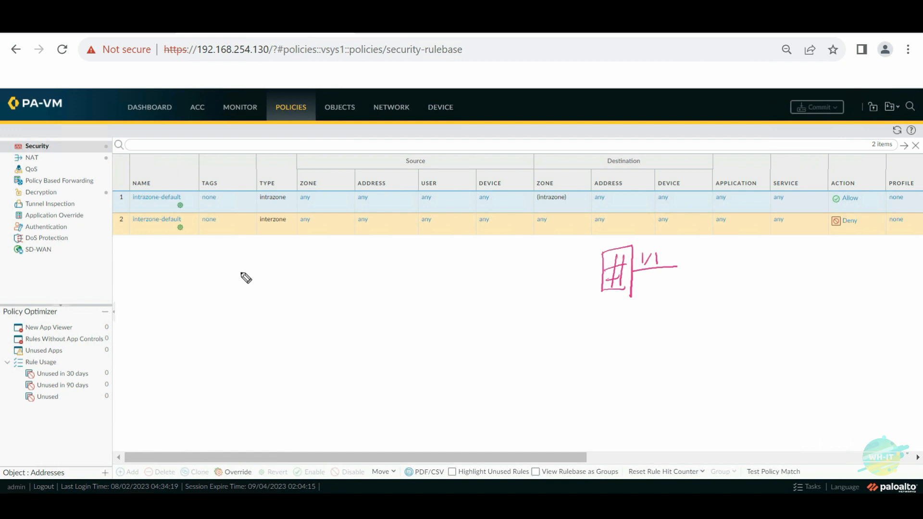
pyautogui.moveTo(647, 277); pyautogui.dragTo(649, 293)
pyautogui.moveTo(654, 279); pyautogui.dragTo(663, 289)
pyautogui.moveTo(665, 275)
pyautogui.mouseDown()
pyautogui.moveTo(665, 289)
pyautogui.moveTo(682, 275)
pyautogui.mouseUp()
pyautogui.moveTo(684, 285); pyautogui.dragTo(696, 284)
pyautogui.moveTo(700, 264)
pyautogui.mouseDown()
pyautogui.moveTo(700, 284)
pyautogui.moveTo(711, 272)
pyautogui.mouseUp()
pyautogui.moveTo(601, 274)
pyautogui.mouseDown()
pyautogui.moveTo(543, 274)
pyautogui.moveTo(578, 254)
pyautogui.moveTo(592, 266)
pyautogui.moveTo(574, 296)
pyautogui.moveTo(580, 288)
pyautogui.mouseUp()
pyautogui.moveTo(582, 281)
pyautogui.mouseDown()
pyautogui.moveTo(582, 294)
pyautogui.moveTo(591, 290)
pyautogui.mouseUp()
pyautogui.moveTo(589, 278)
pyautogui.mouseDown()
pyautogui.moveTo(589, 294)
pyautogui.moveTo(603, 269)
pyautogui.mouseUp()
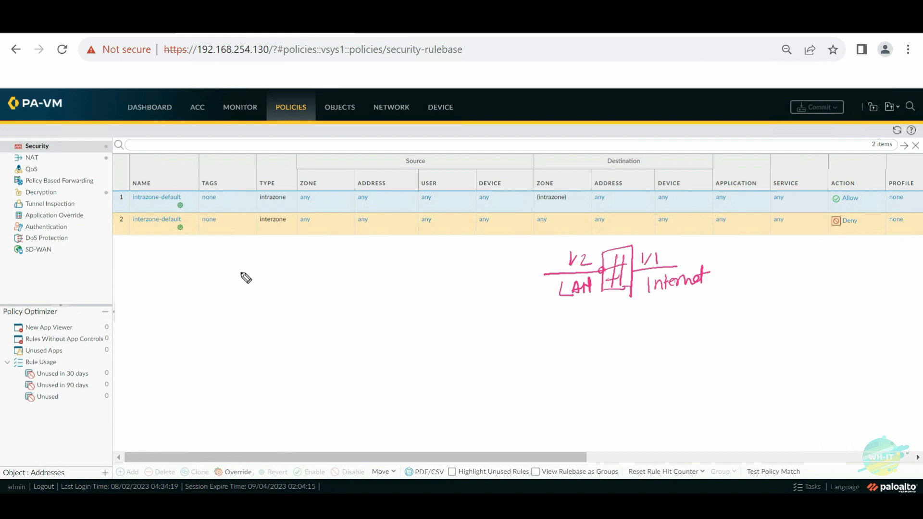
# Add a switch on firewall interface 1/3 to the sketch, link it to the circled LAN zone and label that zone Intrazone
pyautogui.moveTo(611, 292)
pyautogui.mouseDown()
pyautogui.moveTo(612, 349)
pyautogui.moveTo(628, 367)
pyautogui.mouseUp()
pyautogui.moveTo(587, 351)
pyautogui.mouseDown()
pyautogui.moveTo(588, 375)
pyautogui.moveTo(631, 365)
pyautogui.moveTo(606, 359)
pyautogui.mouseUp()
pyautogui.moveTo(616, 363); pyautogui.dragTo(602, 365)
pyautogui.moveTo(601, 366); pyautogui.dragTo(608, 368)
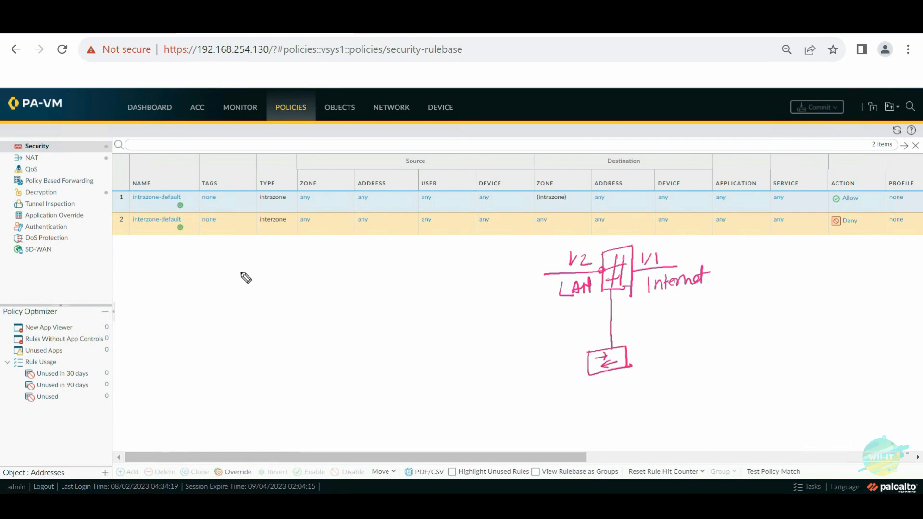
pyautogui.moveTo(608, 288); pyautogui.dragTo(629, 313)
pyautogui.moveTo(608, 292); pyautogui.dragTo(587, 304)
pyautogui.moveTo(596, 278)
pyautogui.mouseDown()
pyautogui.moveTo(585, 273)
pyautogui.moveTo(541, 294)
pyautogui.moveTo(595, 309)
pyautogui.moveTo(590, 274)
pyautogui.mouseUp()
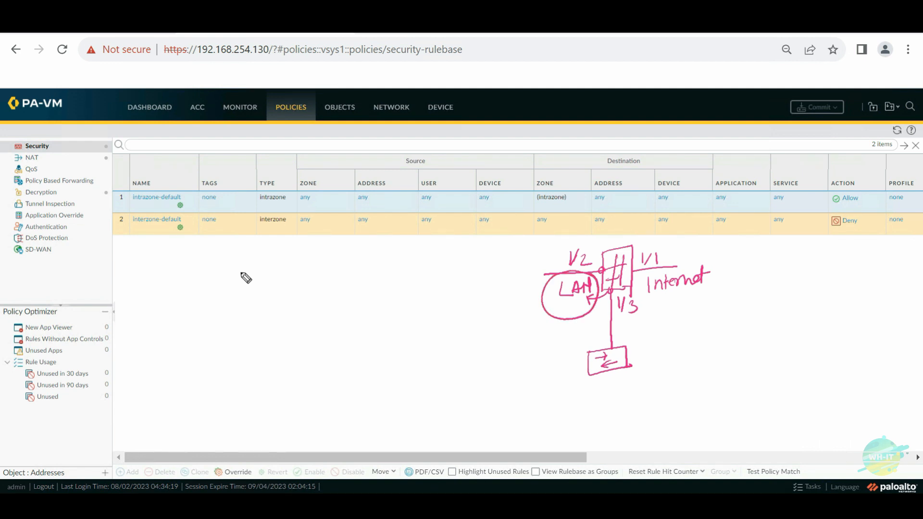
pyautogui.moveTo(508, 331)
pyautogui.mouseDown()
pyautogui.moveTo(507, 349)
pyautogui.moveTo(531, 332)
pyautogui.moveTo(589, 319)
pyautogui.mouseUp()
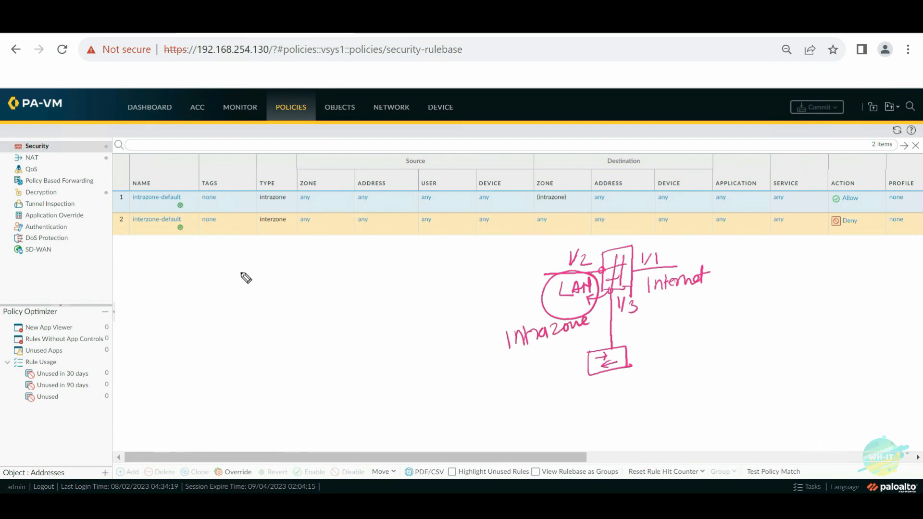
# Mark the sketch's traffic with arrows, circle the default rules' Allow and Deny actions, and clear all annotations
pyautogui.moveTo(517, 289); pyautogui.dragTo(551, 295)
pyautogui.moveTo(572, 374); pyautogui.dragTo(570, 342)
pyautogui.moveTo(562, 355); pyautogui.dragTo(581, 353)
pyautogui.moveTo(863, 190)
pyautogui.mouseDown()
pyautogui.moveTo(828, 179)
pyautogui.moveTo(864, 191)
pyautogui.mouseUp()
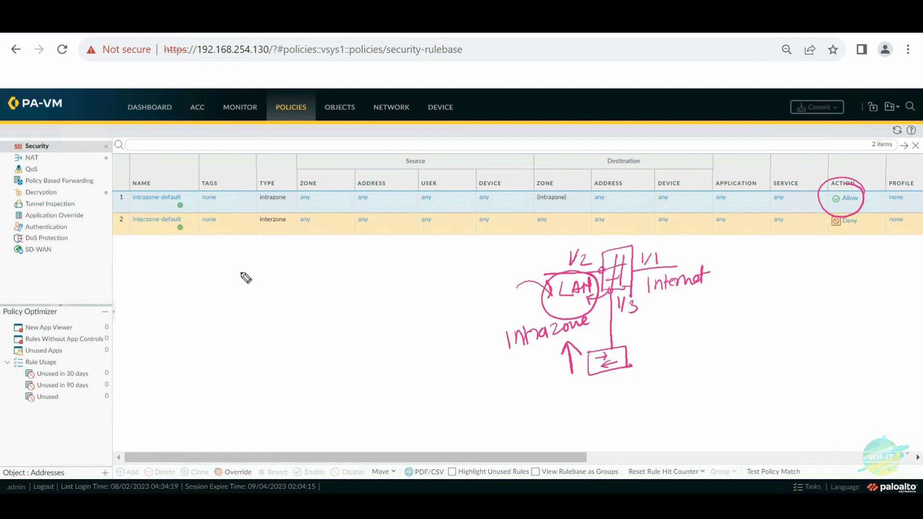
pyautogui.moveTo(592, 312); pyautogui.dragTo(659, 315)
pyautogui.moveTo(866, 211)
pyautogui.mouseDown()
pyautogui.moveTo(848, 200)
pyautogui.moveTo(817, 240)
pyautogui.moveTo(865, 212)
pyautogui.mouseUp()
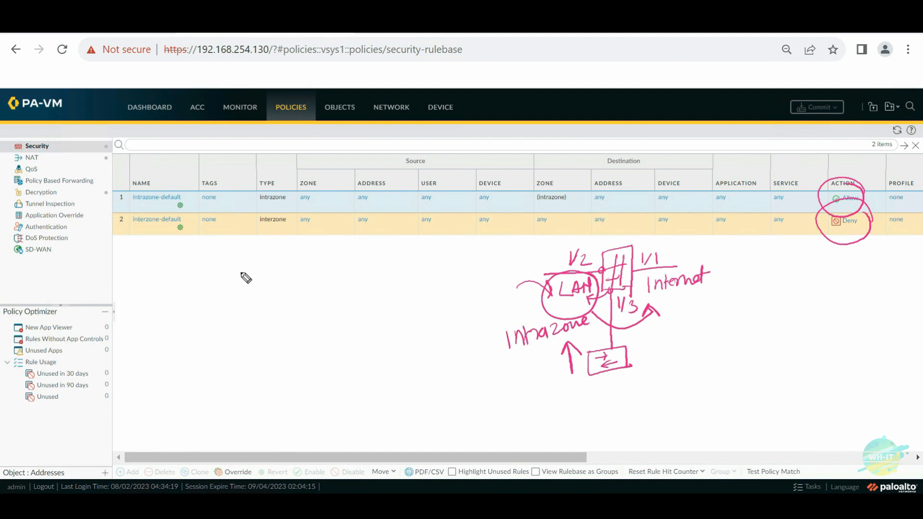
pyautogui.press('Escape')
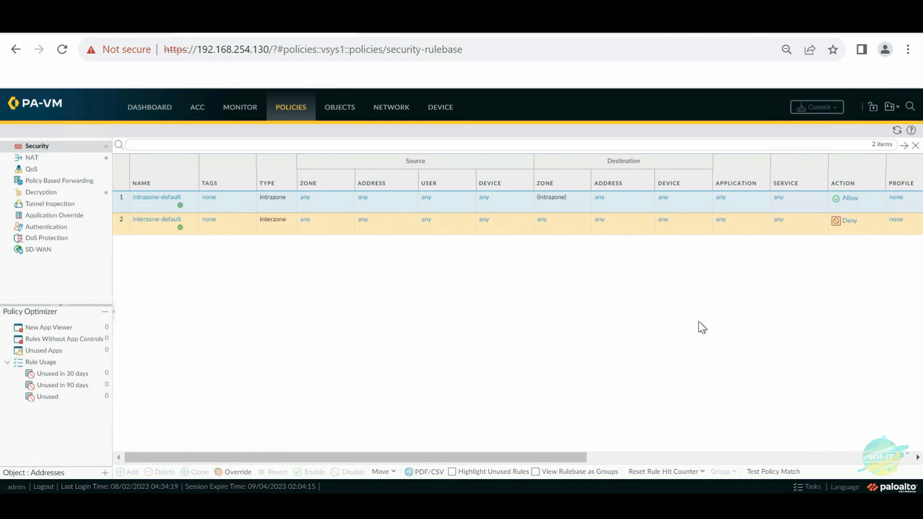
# Switch to the Excel policy workbook and review the Security sheet's default deny row and rule 1
pyautogui.hotkey('alt', 'Tab')
pyautogui.click(604, 409)
pyautogui.click(502, 329)
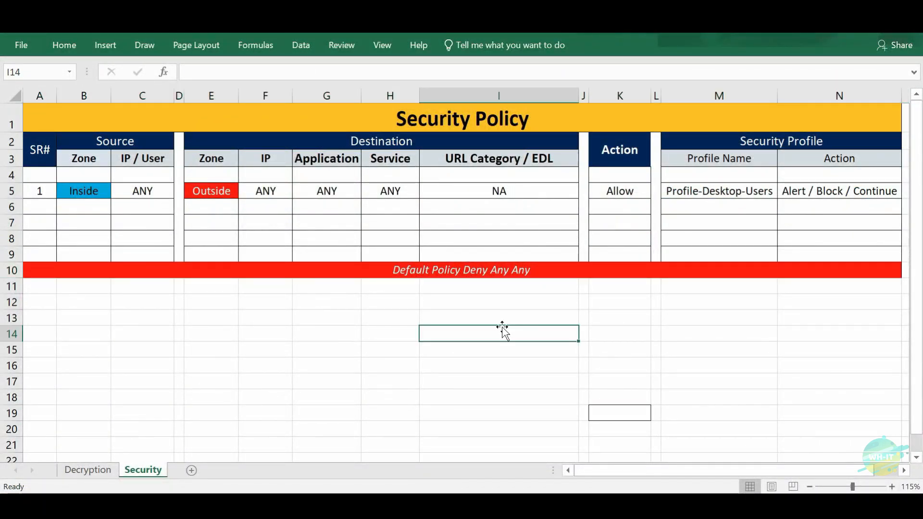
pyautogui.click(437, 270)
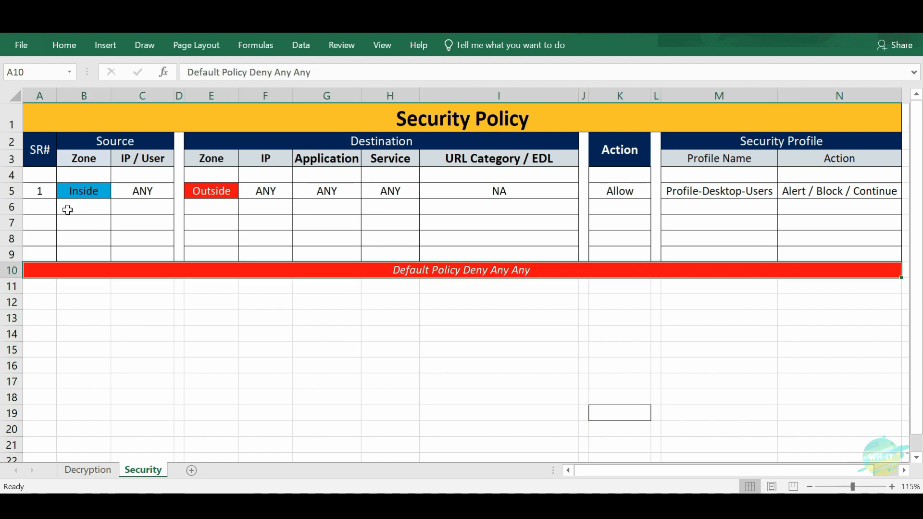
pyautogui.click(42, 190)
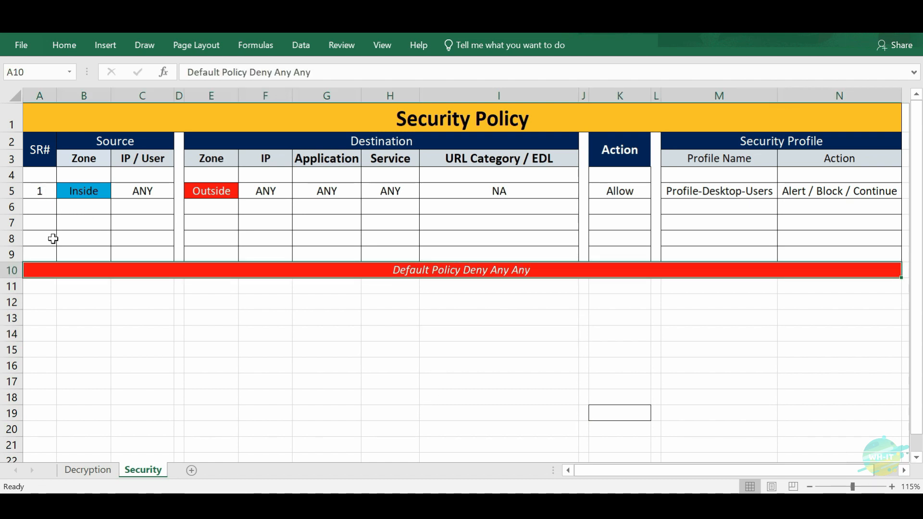
pyautogui.click(265, 334)
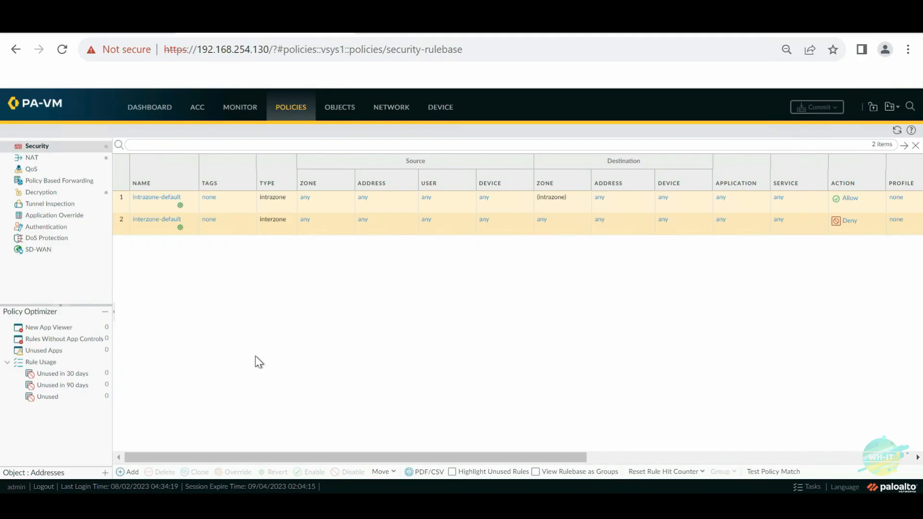
# Back in the firewall, start a new security policy rule named "Desktop-Internet-All-Users" with the universal rule type
pyautogui.click(130, 472)
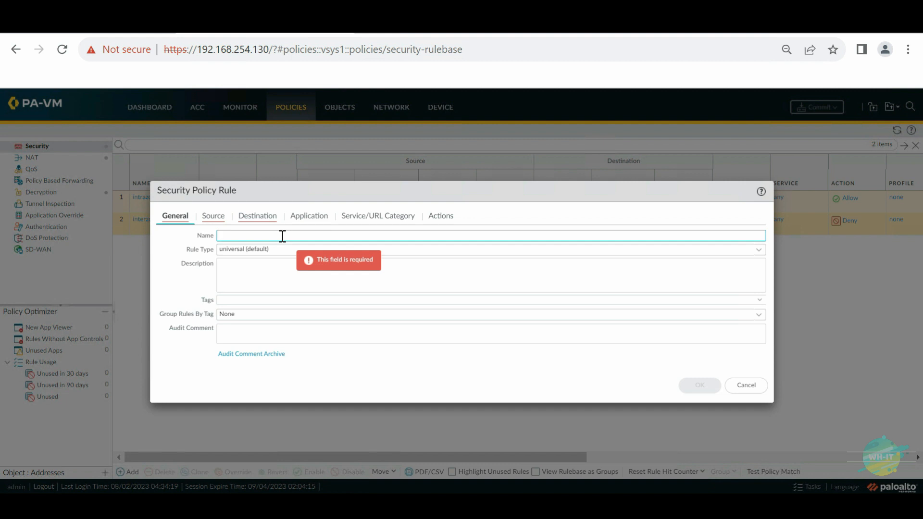
pyautogui.write('Desktop-')
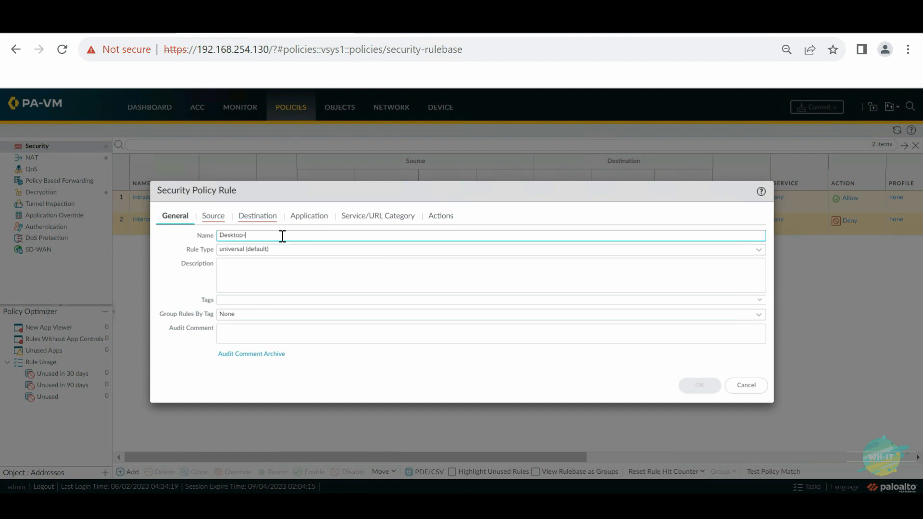
pyautogui.write('Internet-All-Users')
pyautogui.tripleClick(219, 235)
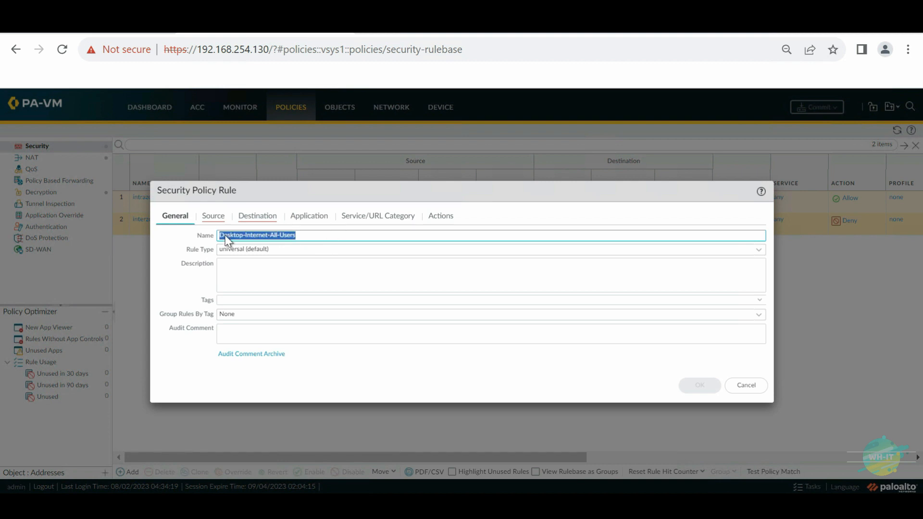
pyautogui.click(307, 235)
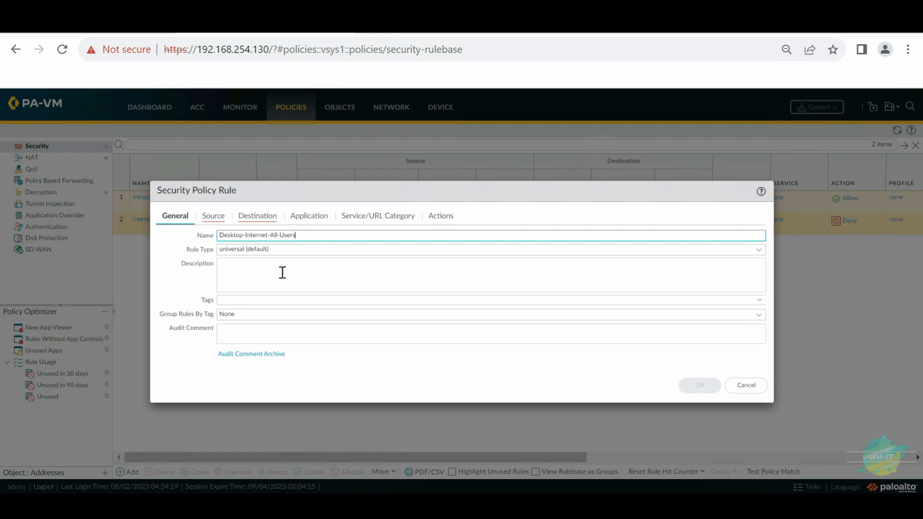
pyautogui.moveTo(313, 238); pyautogui.dragTo(169, 238)
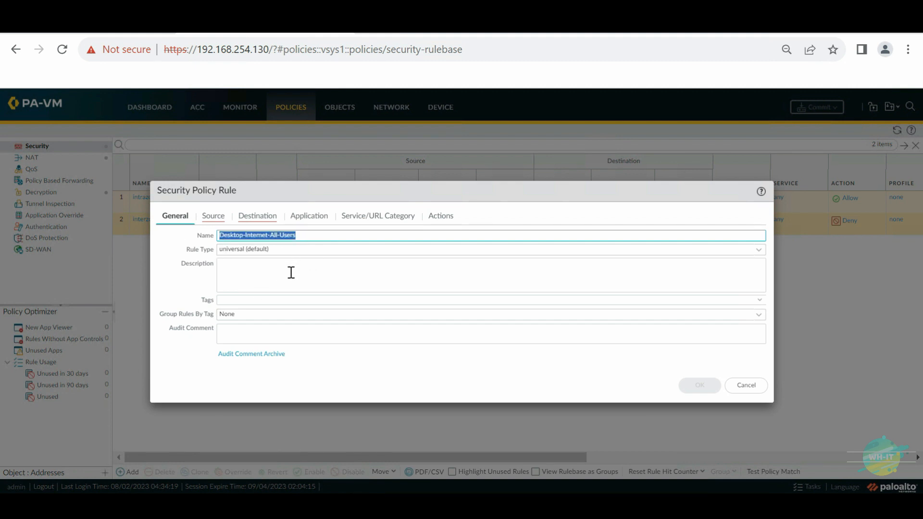
pyautogui.click(291, 275)
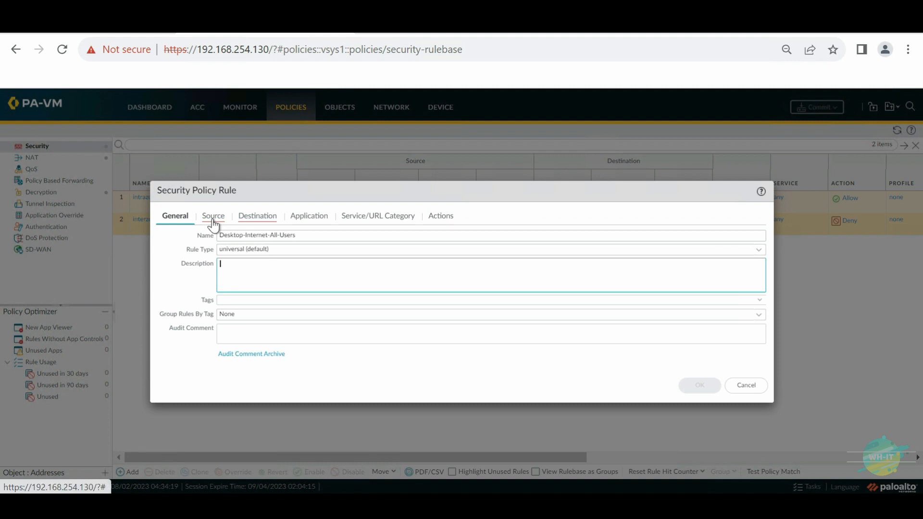
# Set the rule's source zone to LAN and check it against the Inside source zone in the Excel policy workbook
pyautogui.click(213, 216)
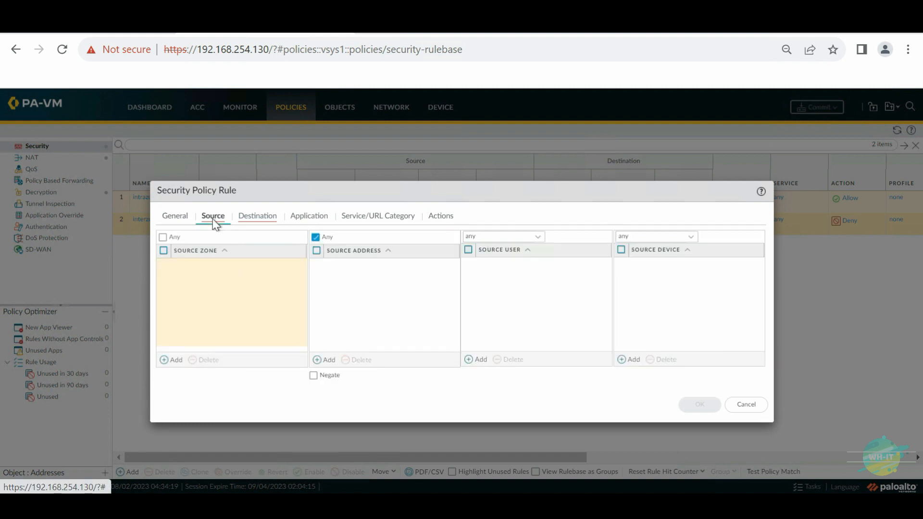
pyautogui.click(172, 361)
pyautogui.click(188, 294)
pyautogui.click(214, 316)
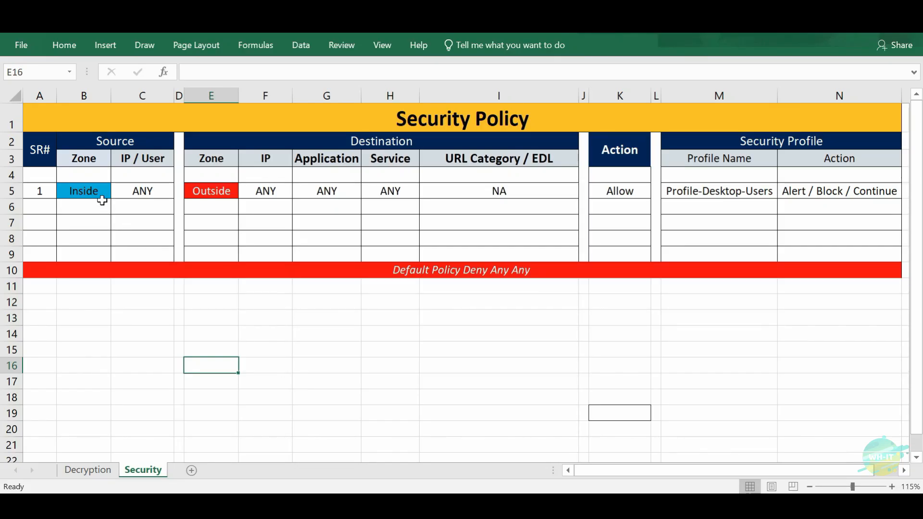
pyautogui.click(100, 195)
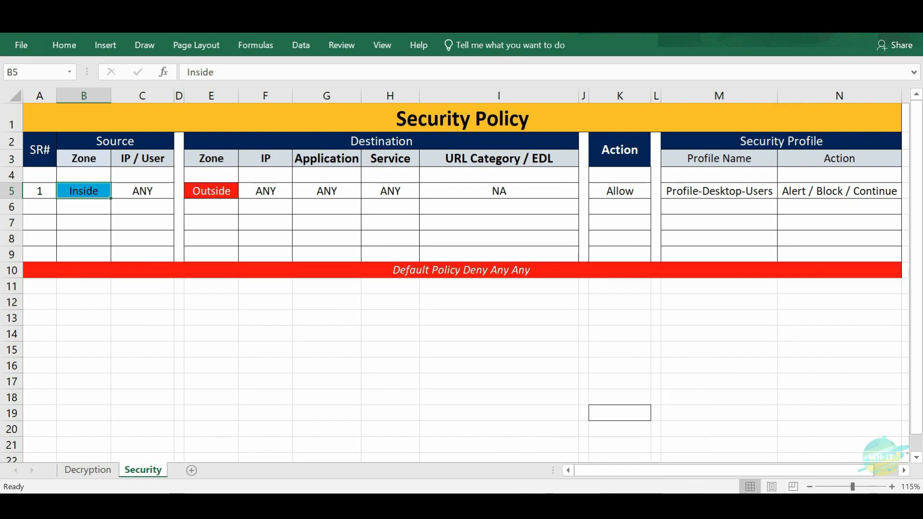
pyautogui.hotkey('alt', 'Tab')
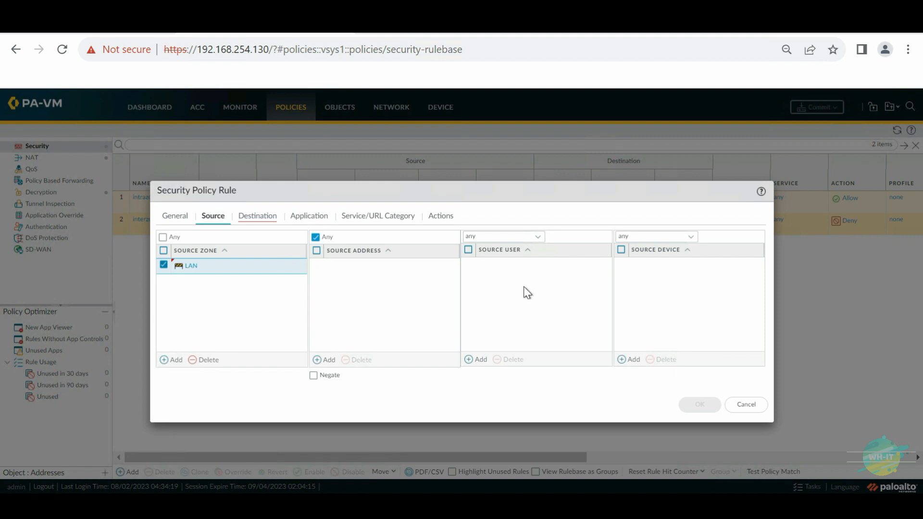
# Inspect the rule's source user options and return the source user setting to any
pyautogui.click(541, 239)
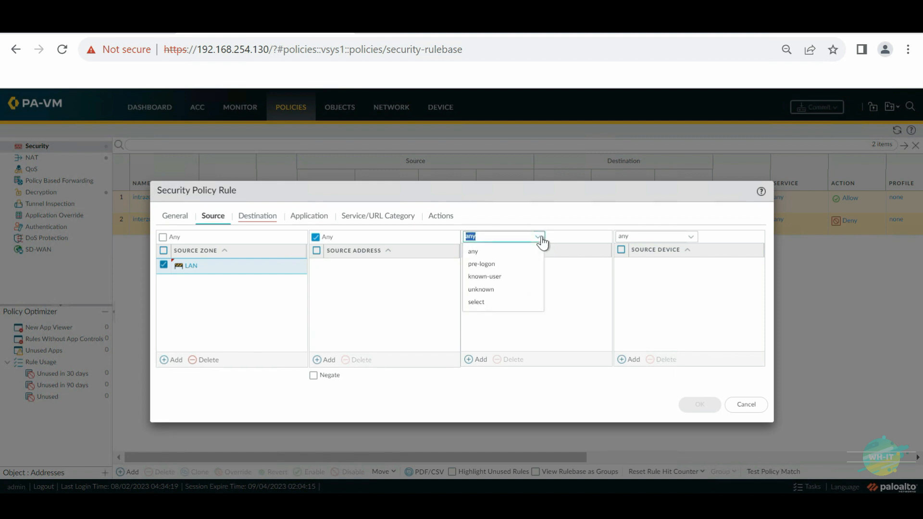
pyautogui.click(573, 283)
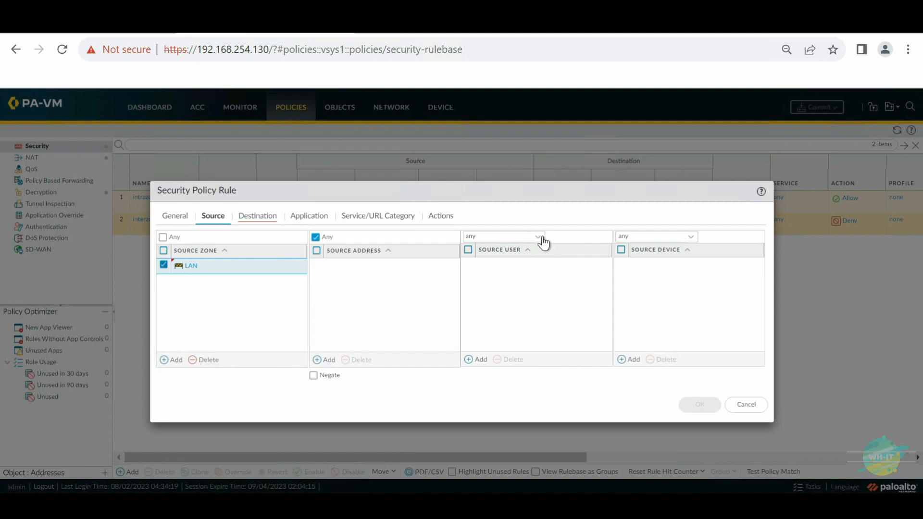
pyautogui.click(476, 363)
pyautogui.click(572, 314)
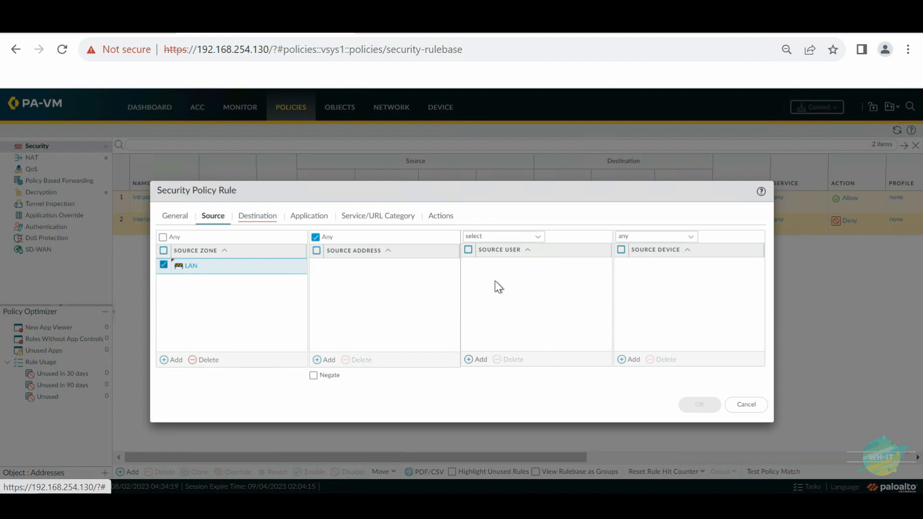
pyautogui.click(541, 240)
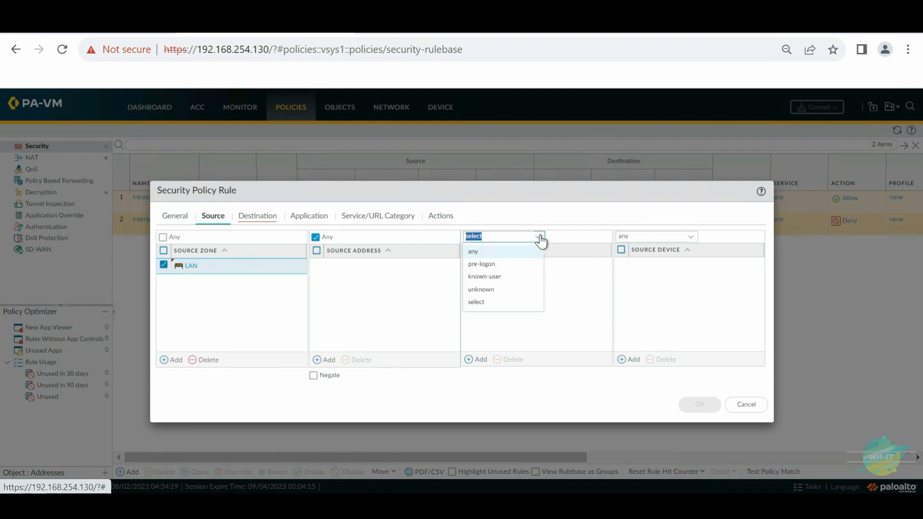
pyautogui.click(473, 253)
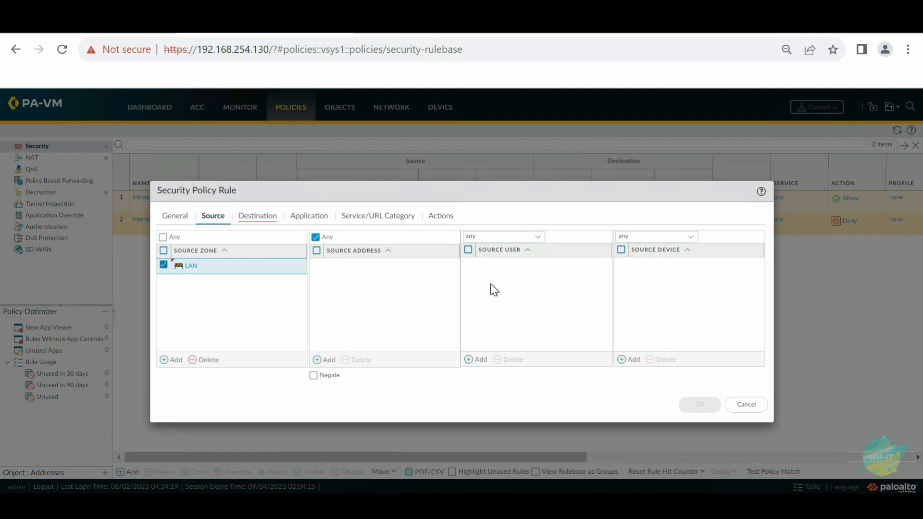
# Set the rule's destination zone to Internet and compare it with the Outside zone and destination IP in the Excel workbook
pyautogui.click(254, 217)
pyautogui.click(173, 360)
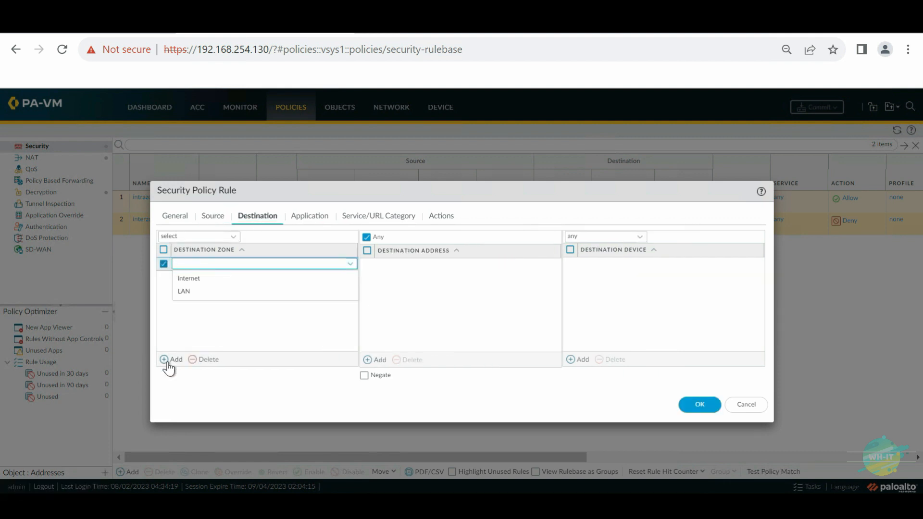
pyautogui.click(200, 279)
pyautogui.click(233, 315)
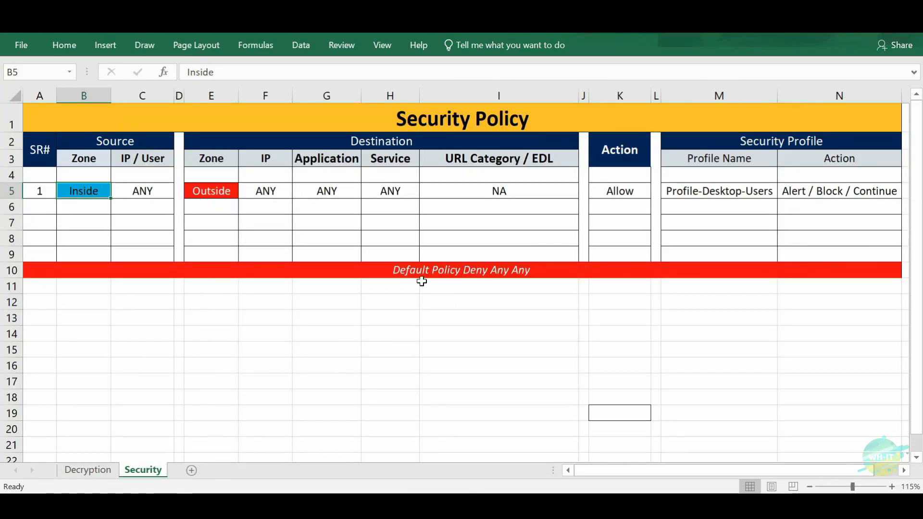
pyautogui.click(421, 282)
pyautogui.click(217, 191)
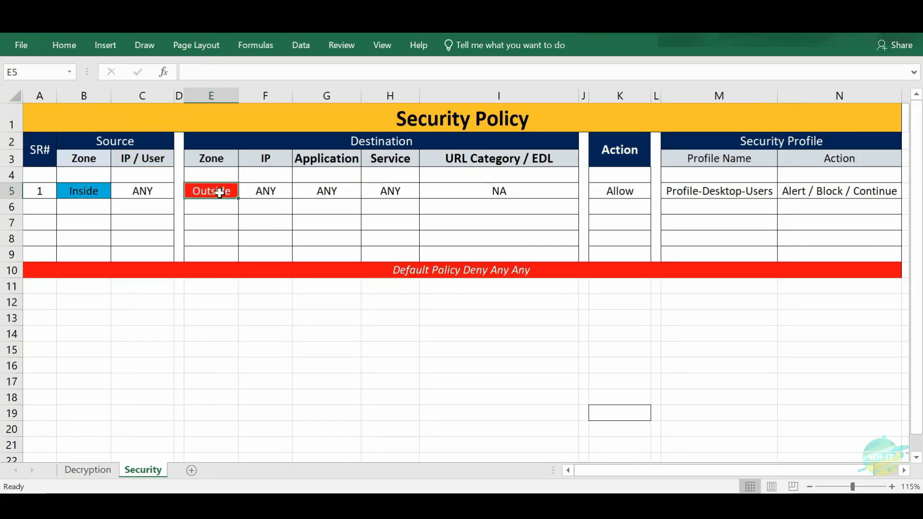
pyautogui.click(276, 191)
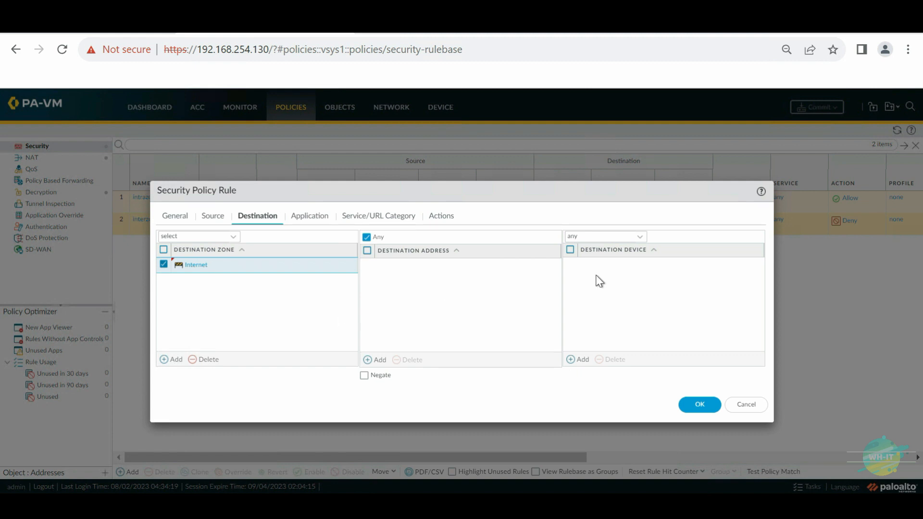
# Keep the rule's application at Any and set its service to any
pyautogui.click(298, 221)
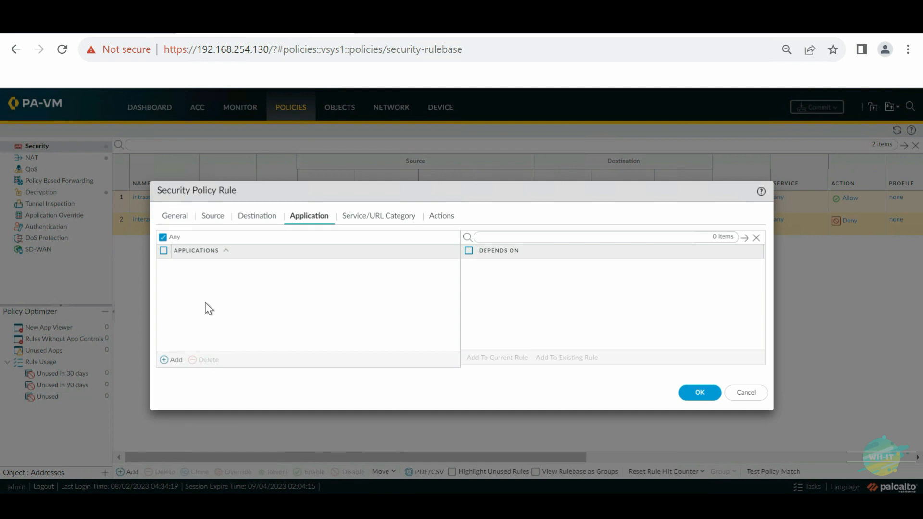
pyautogui.click(350, 222)
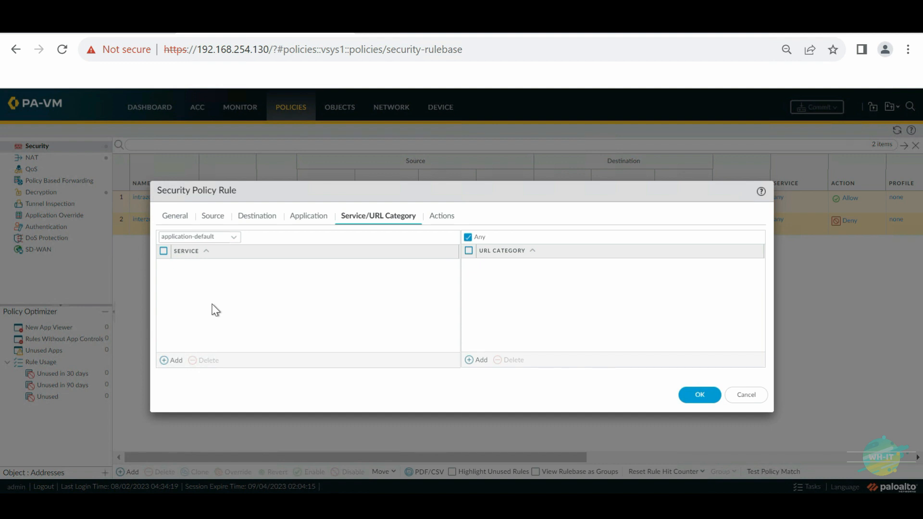
pyautogui.click(167, 361)
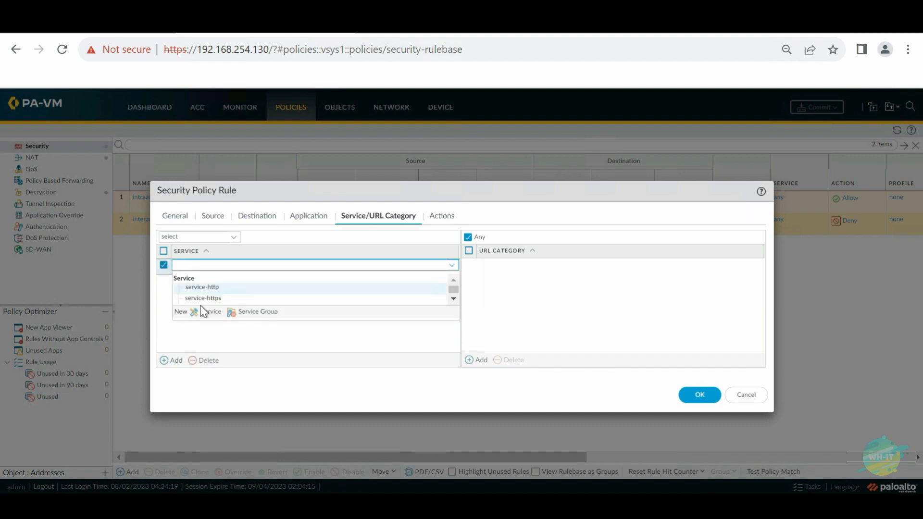
pyautogui.click(291, 336)
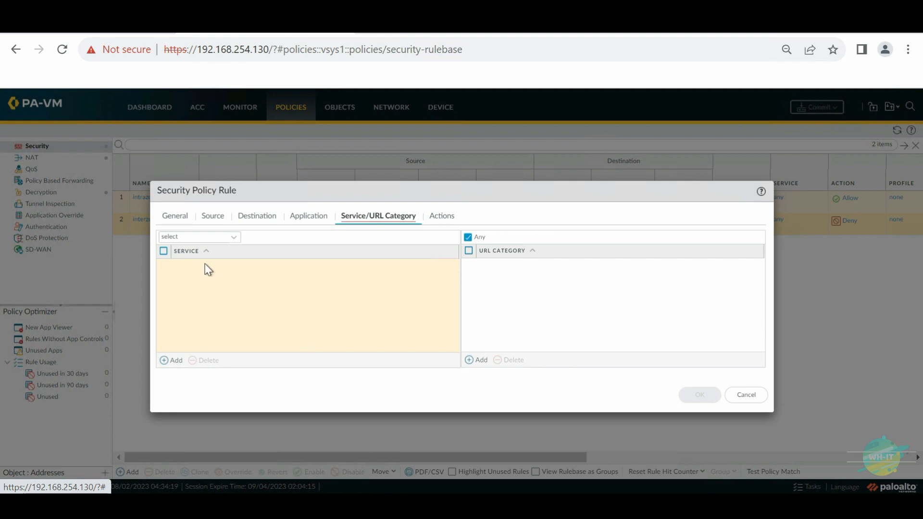
pyautogui.click(232, 241)
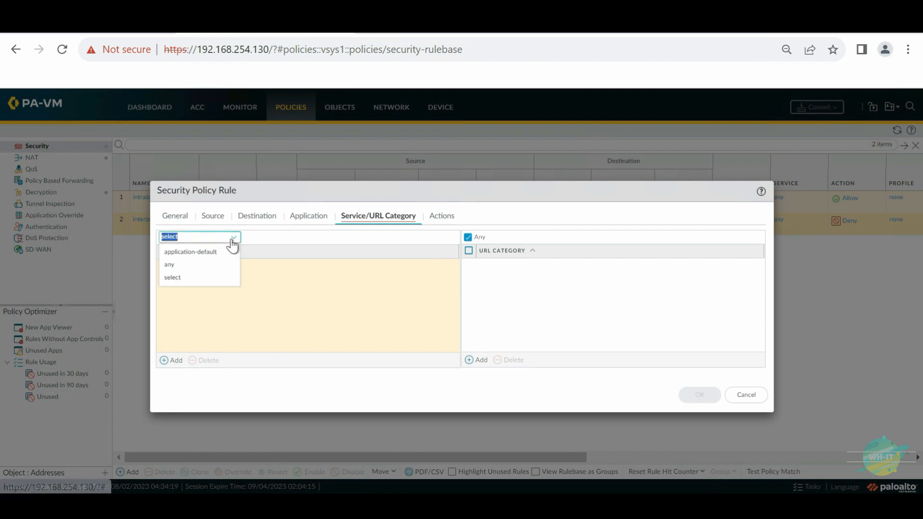
pyautogui.click(190, 266)
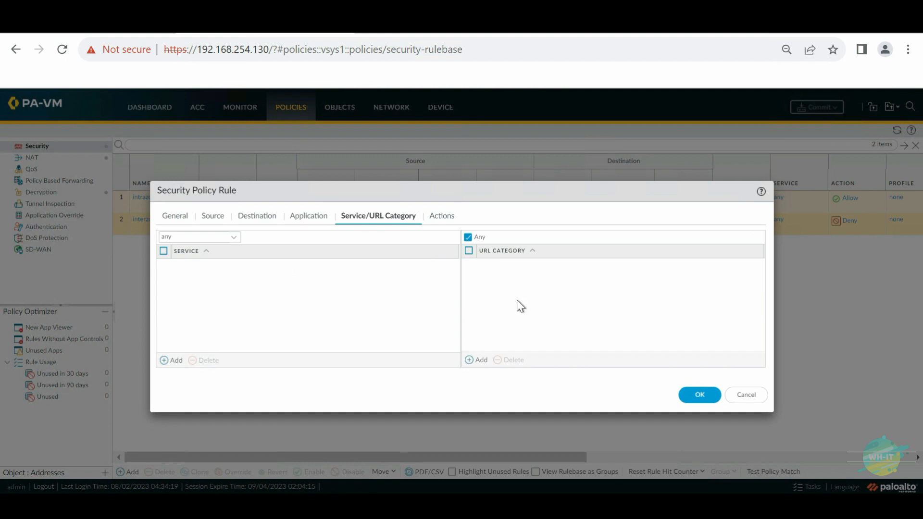
# Try adding the custom URL category Social Networking Website to the rule, and remove it again
pyautogui.click(481, 362)
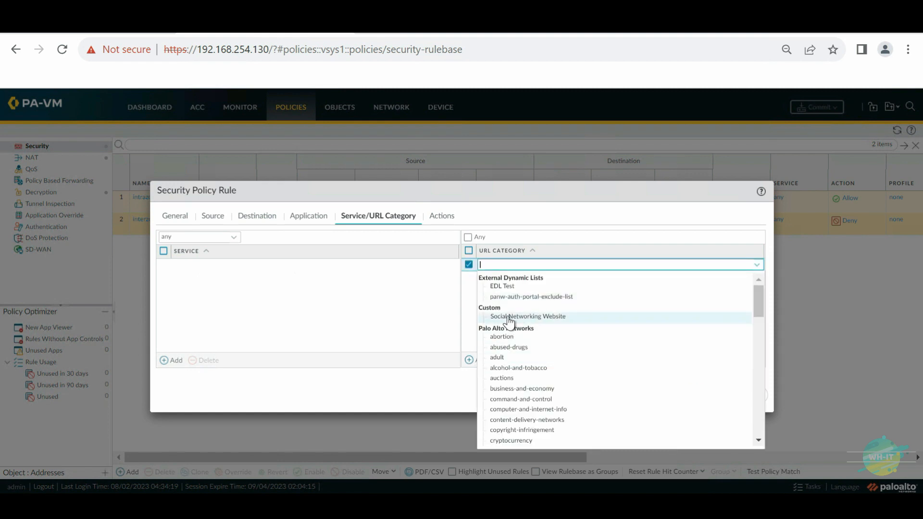
pyautogui.click(563, 318)
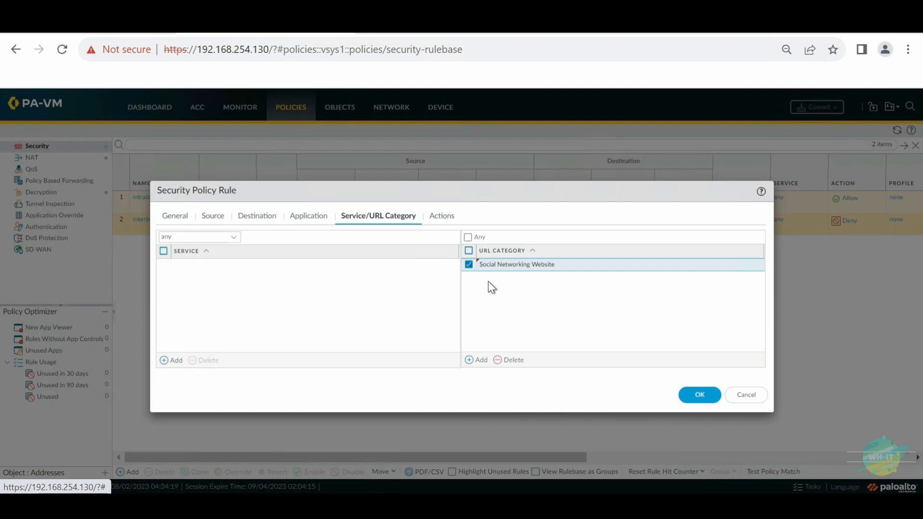
pyautogui.click(513, 360)
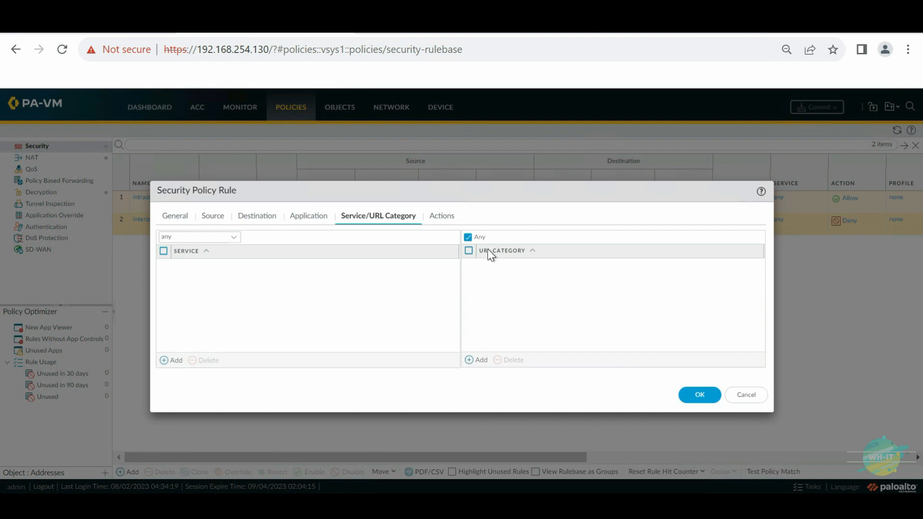
# In the rule's action settings, set the profile type to Profiles and the URL filtering profile to Profile-Desktop-Users
pyautogui.click(437, 216)
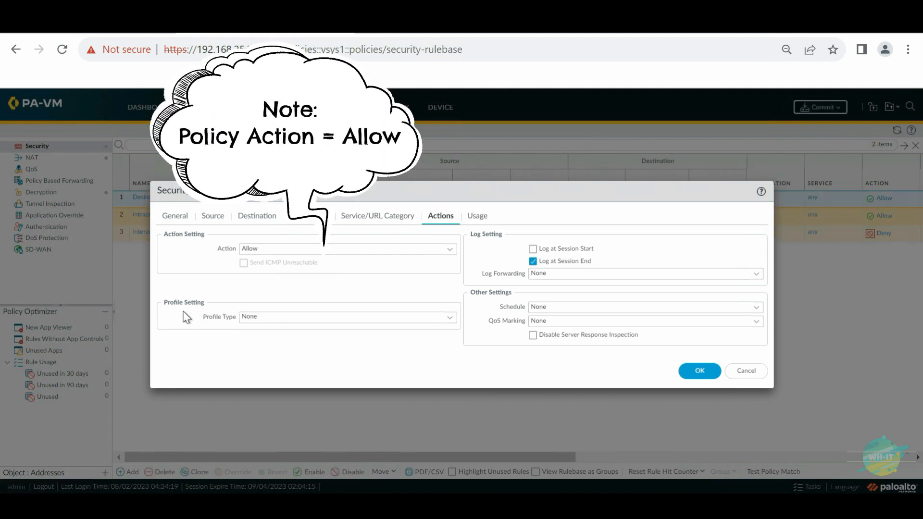
pyautogui.click(451, 321)
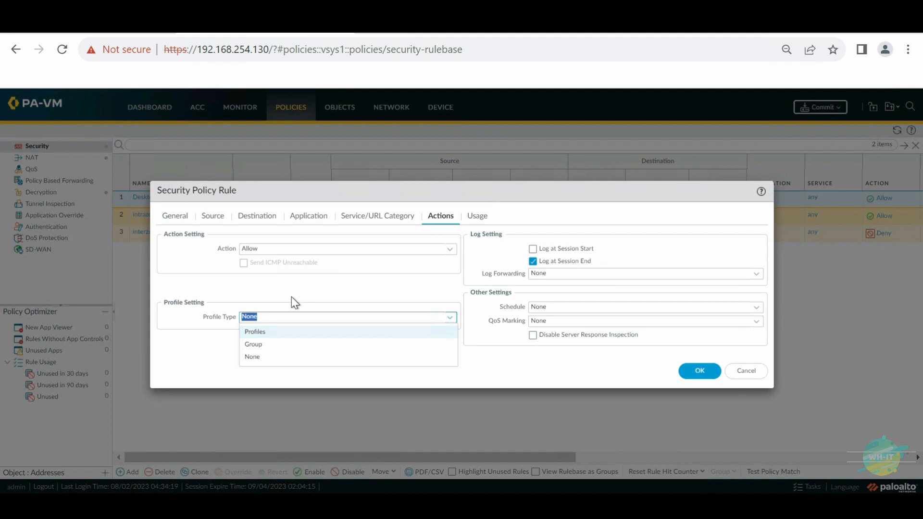
pyautogui.click(259, 337)
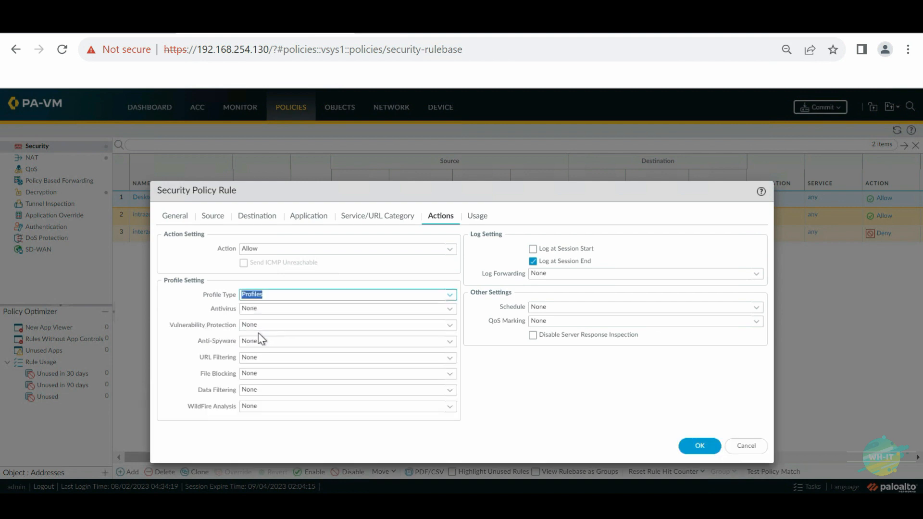
pyautogui.click(480, 362)
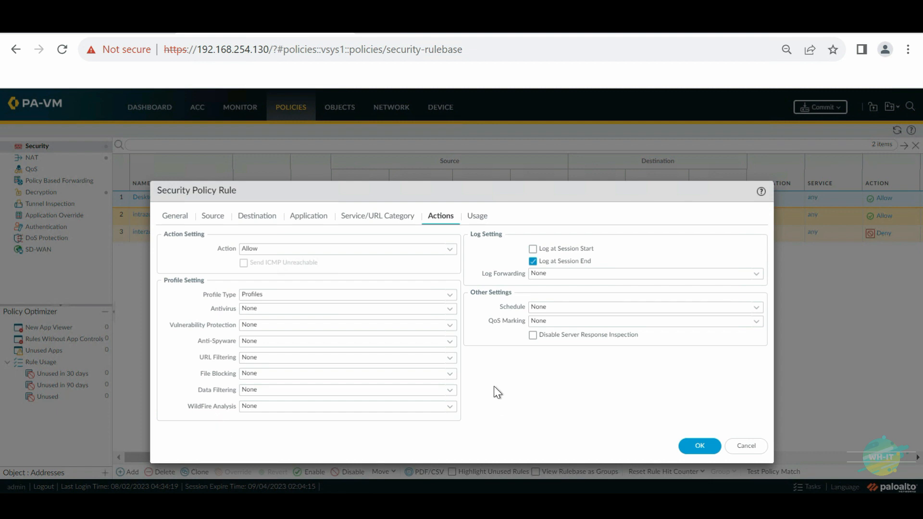
pyautogui.click(450, 358)
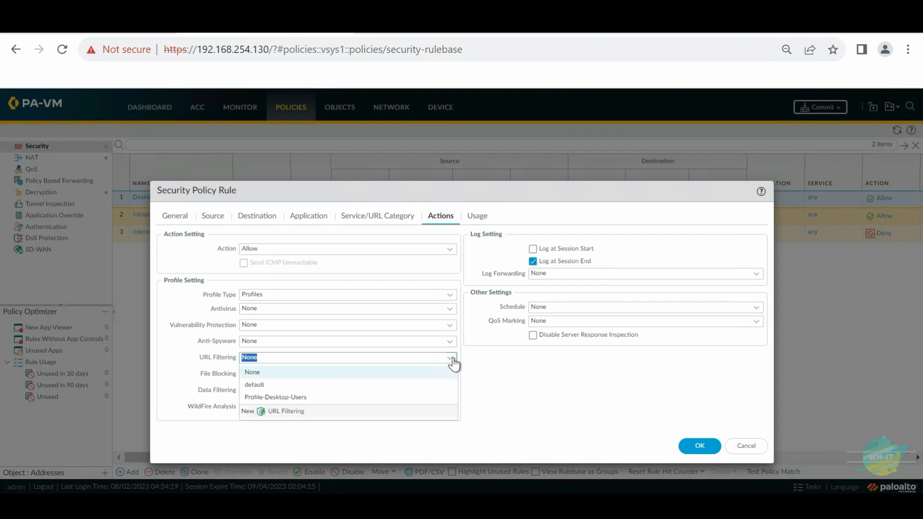
pyautogui.click(297, 399)
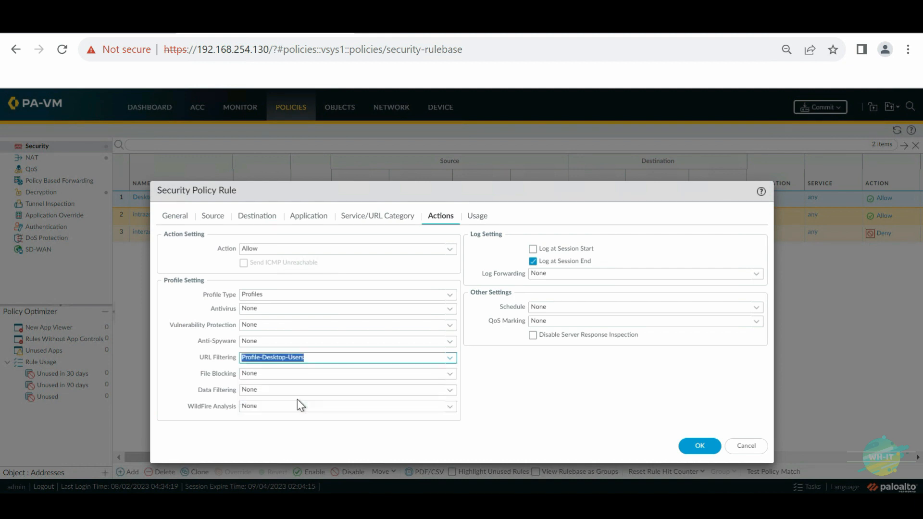
pyautogui.click(486, 389)
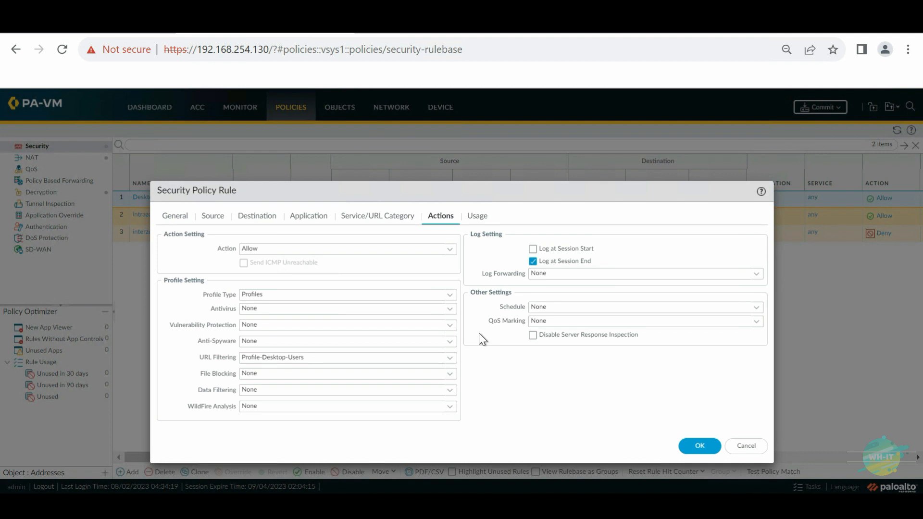
# Review the rule's URL Filtering, Antivirus, Vulnerability Protection, Anti-Spyware and File Blocking profile settings
pyautogui.click(340, 358)
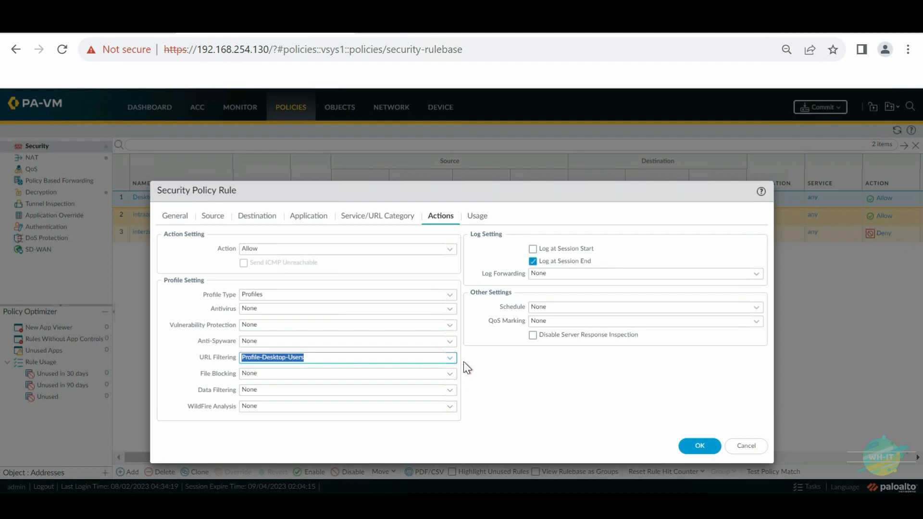
pyautogui.click(195, 312)
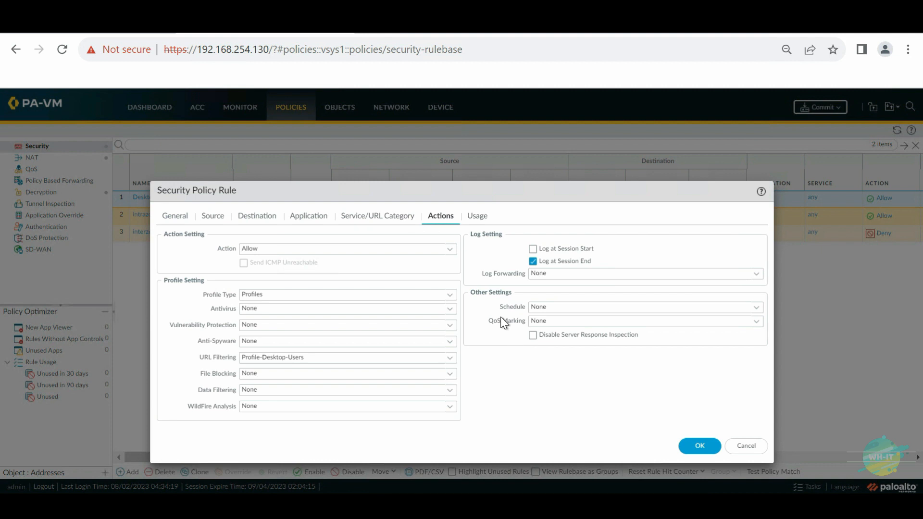
pyautogui.click(317, 309)
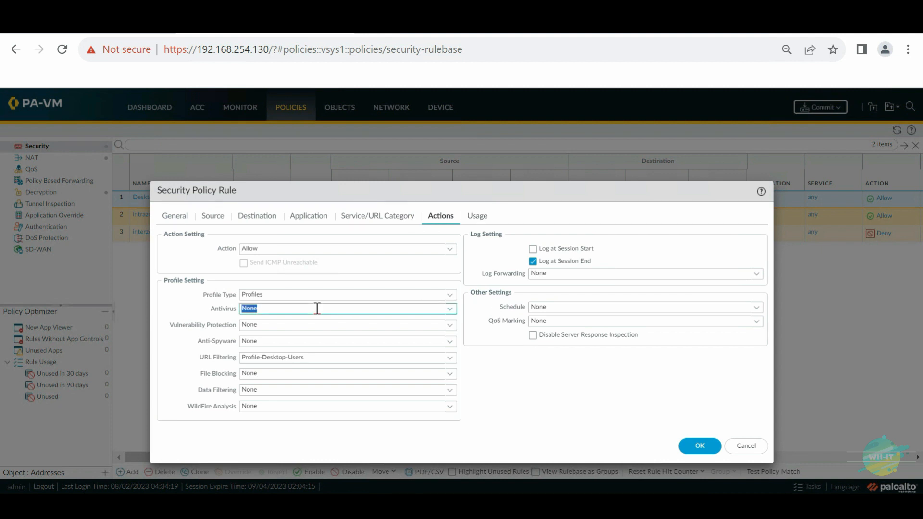
pyautogui.click(295, 328)
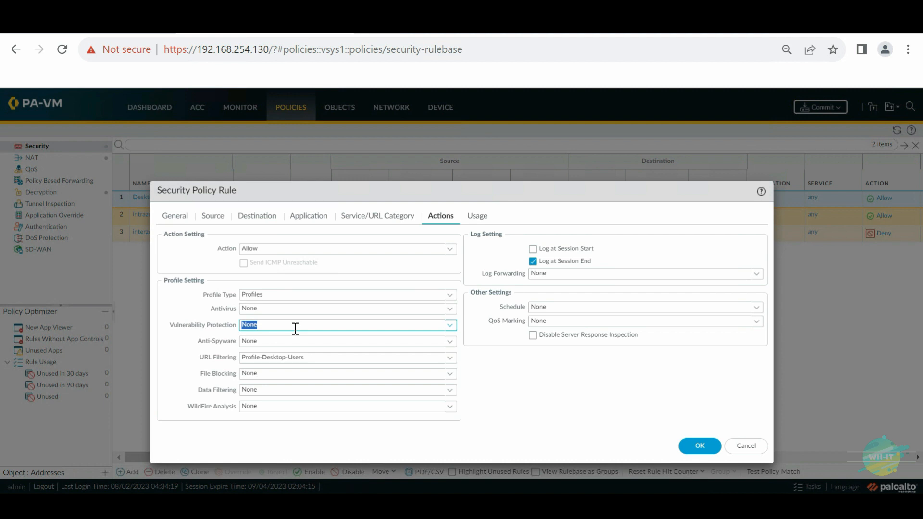
pyautogui.click(277, 342)
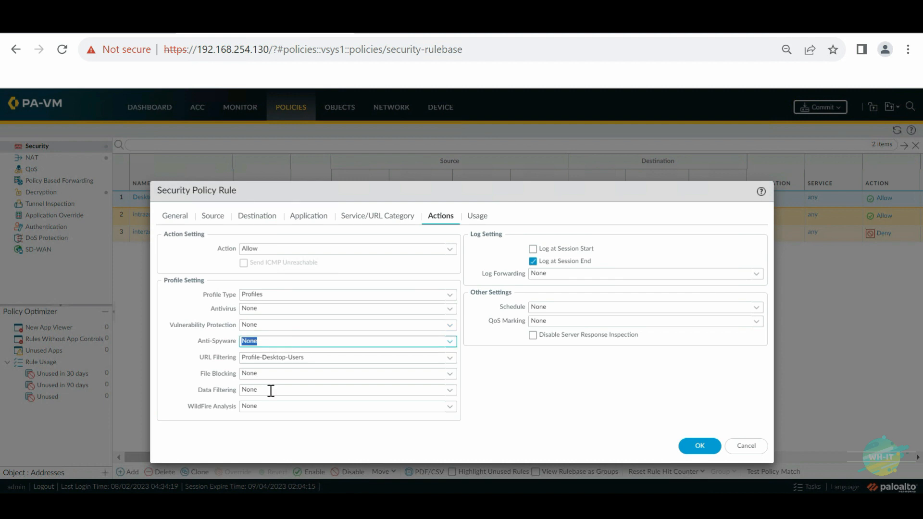
pyautogui.click(280, 374)
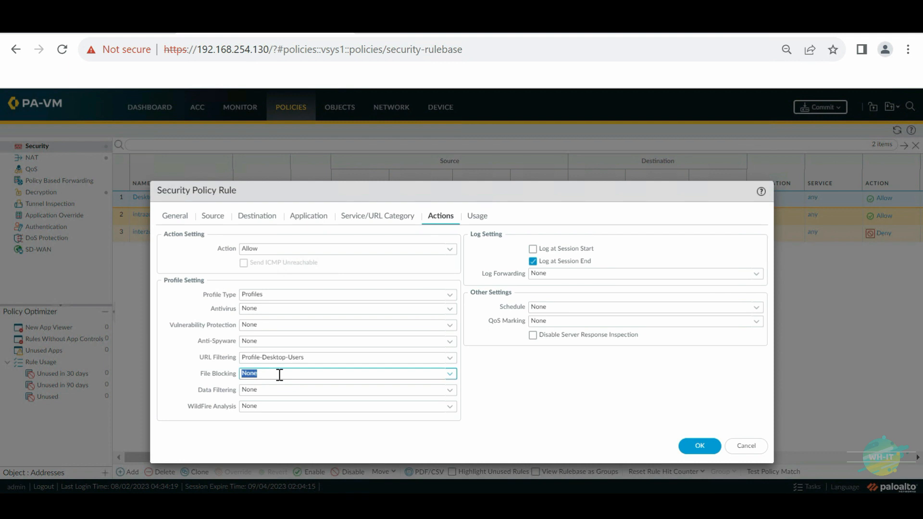
# Keep the rule's data filtering and WildFire analysis profiles at None and save the security rule
pyautogui.click(271, 390)
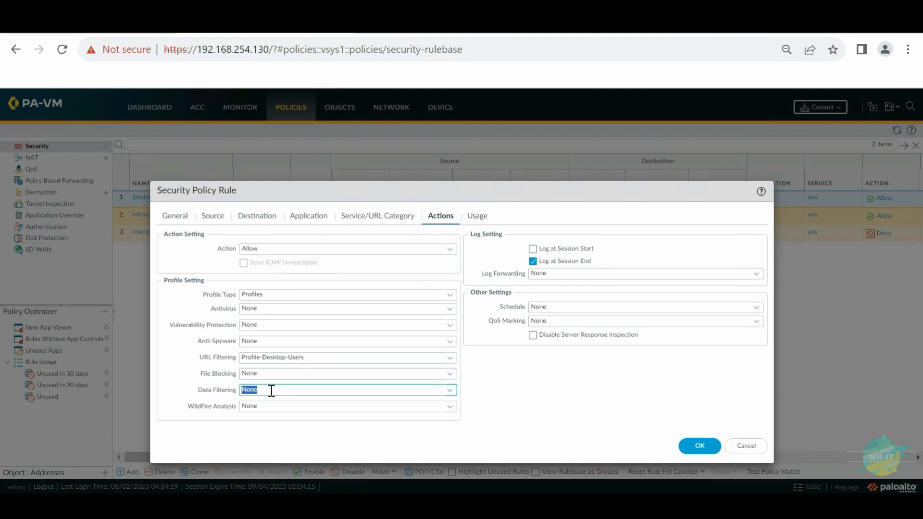
pyautogui.click(270, 408)
pyautogui.click(530, 406)
pyautogui.click(699, 446)
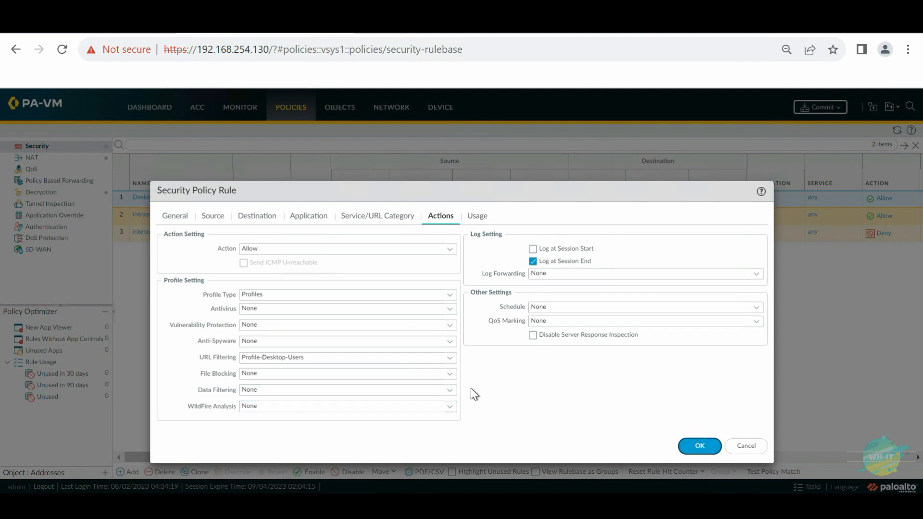
pyautogui.click(700, 446)
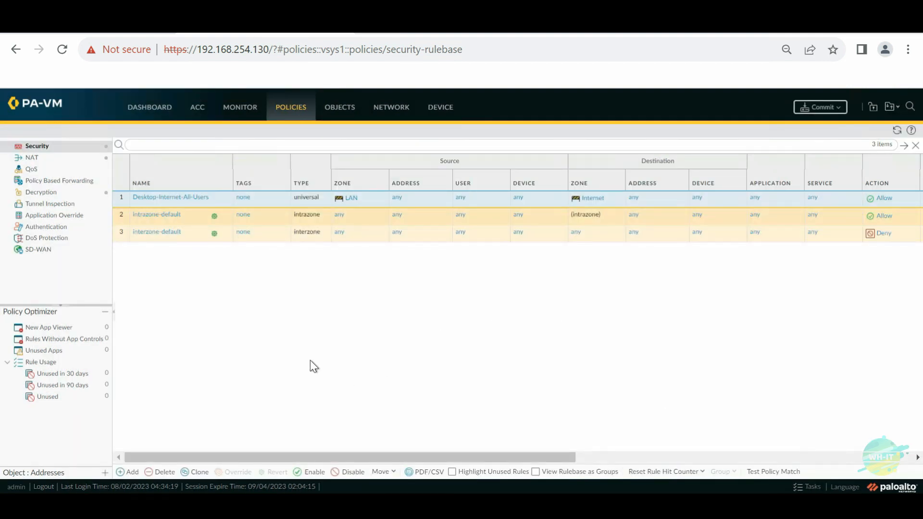
# Clone the predefined default antivirus security profile and rename the copy as AV
pyautogui.click(341, 114)
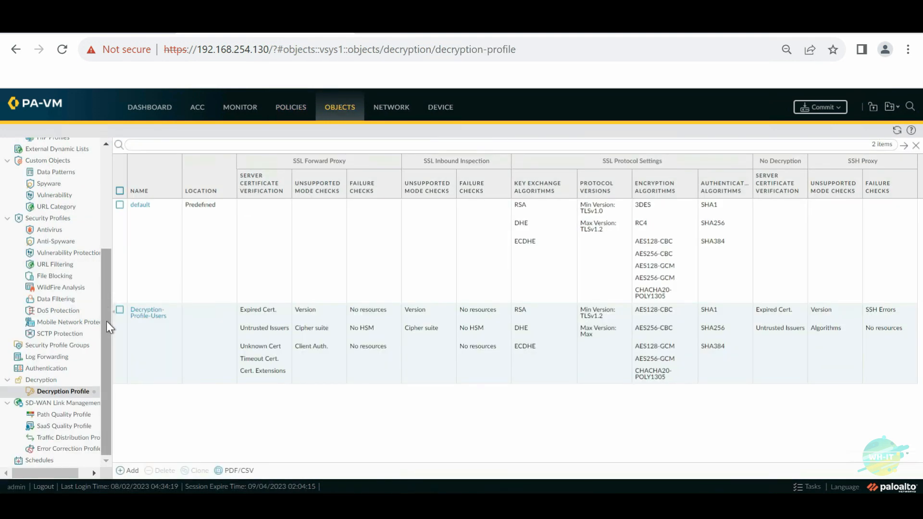
pyautogui.moveTo(106, 321); pyautogui.dragTo(106, 295)
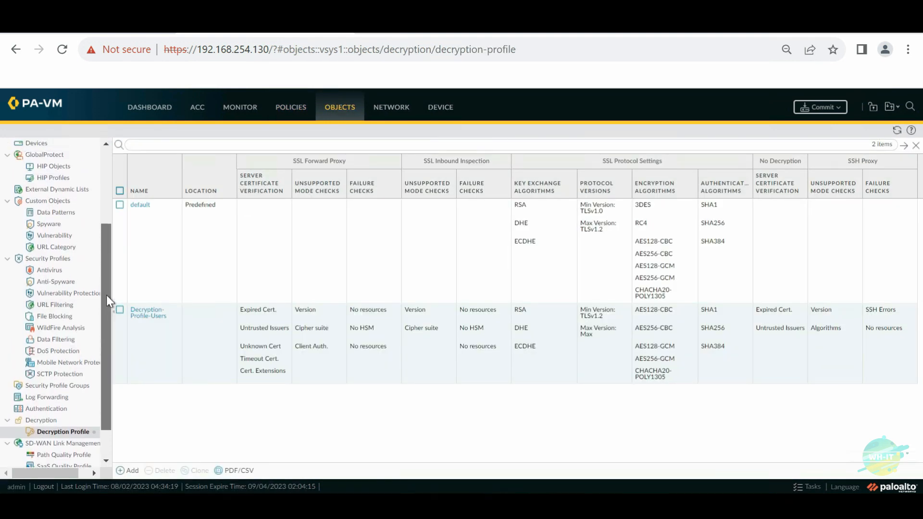
pyautogui.click(49, 274)
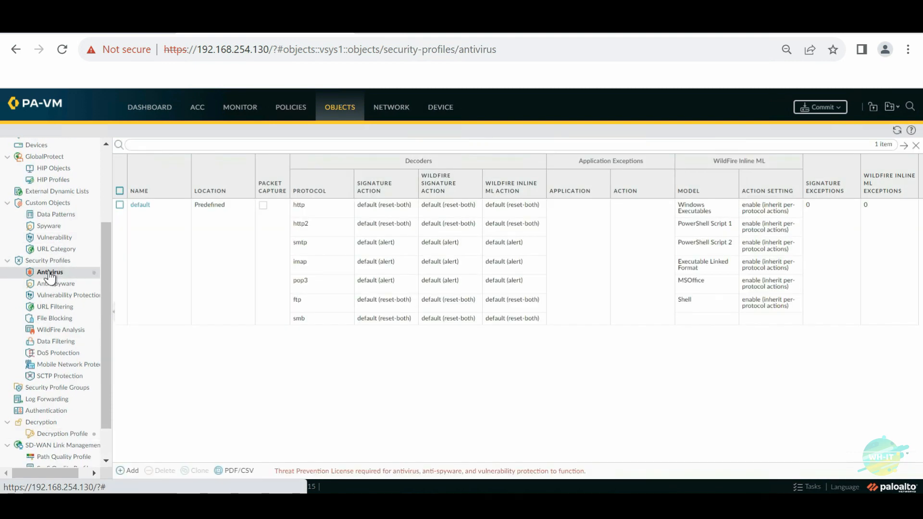
pyautogui.click(197, 265)
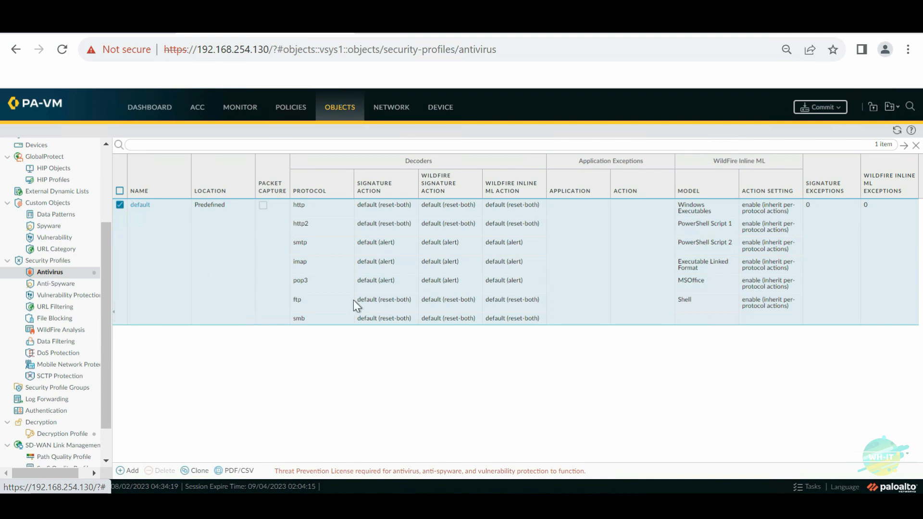
pyautogui.click(196, 471)
pyautogui.click(511, 359)
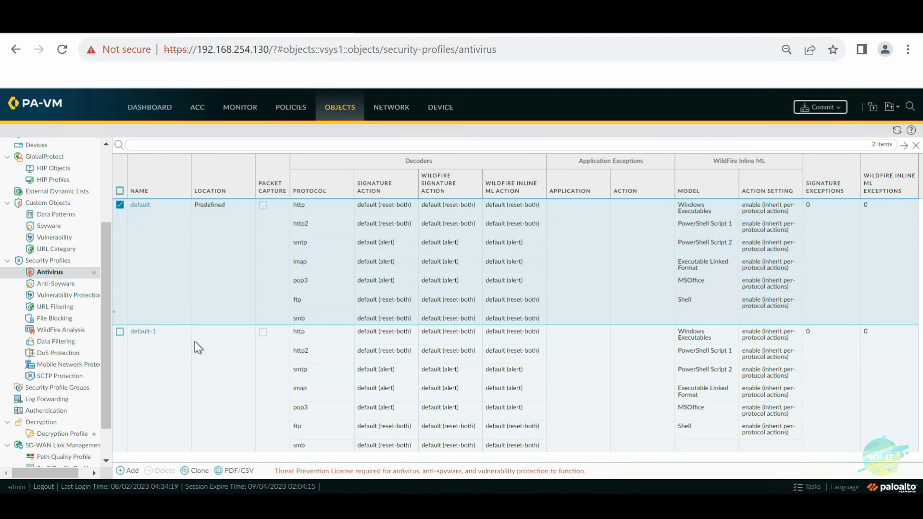
pyautogui.click(140, 331)
pyautogui.moveTo(338, 144); pyautogui.dragTo(171, 143)
pyautogui.write('AV')
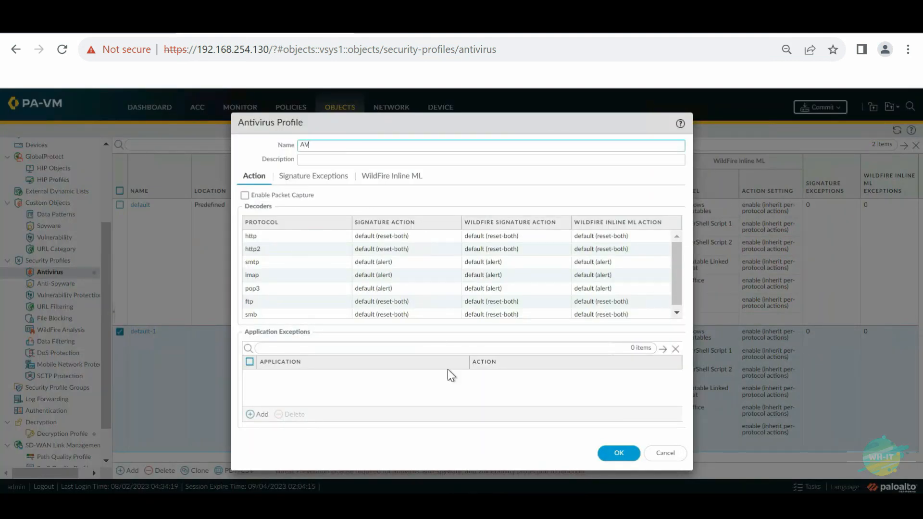
pyautogui.click(613, 453)
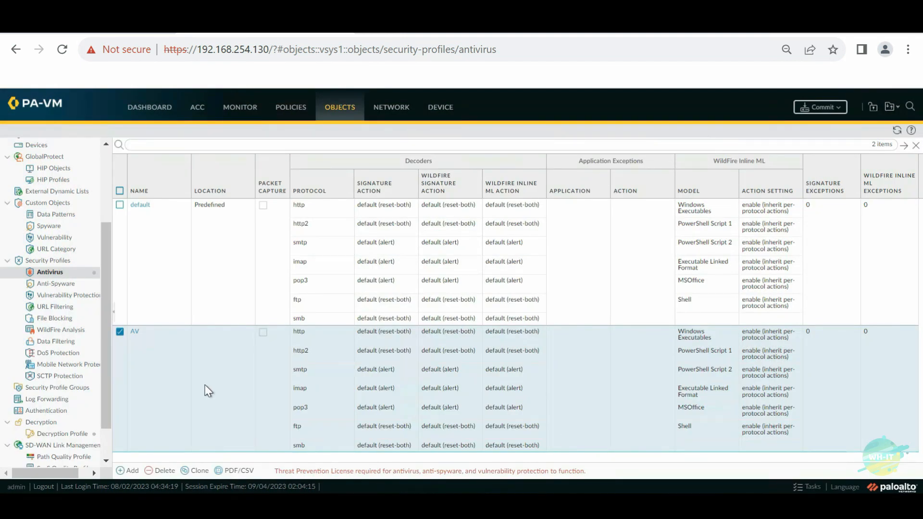
# Clone the predefined strict anti-spyware profile and rename the copy as AS
pyautogui.click(56, 283)
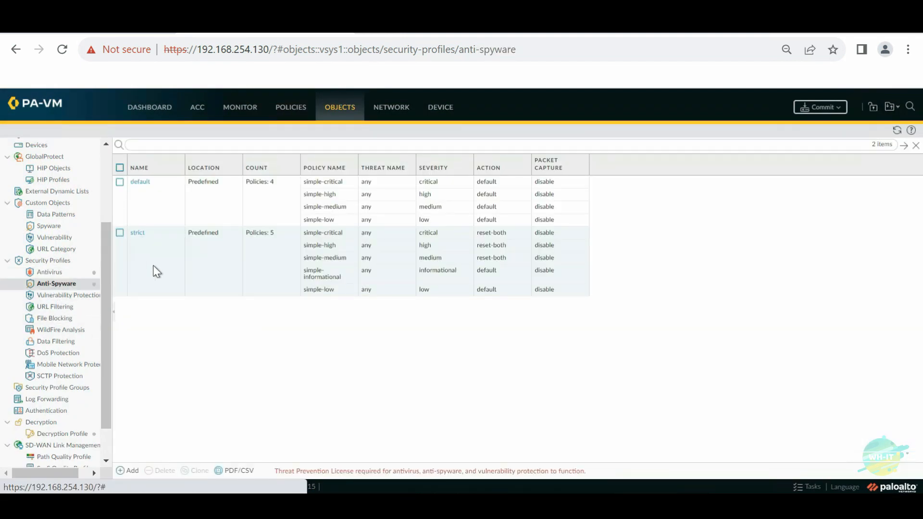
pyautogui.click(155, 207)
pyautogui.click(151, 267)
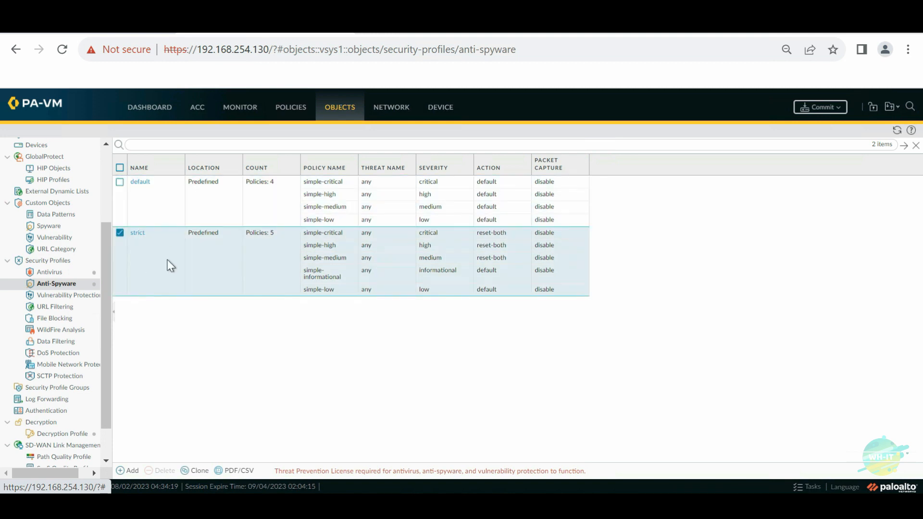
pyautogui.click(184, 473)
pyautogui.click(518, 363)
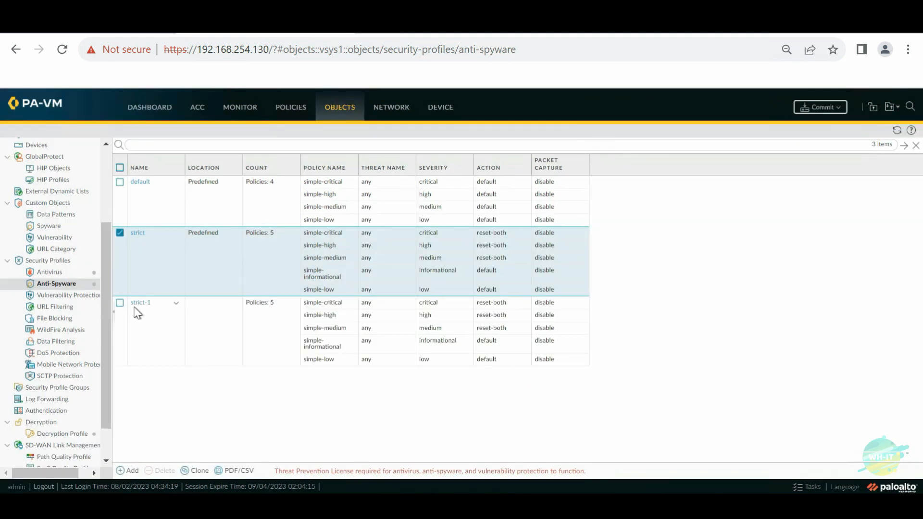
pyautogui.click(137, 303)
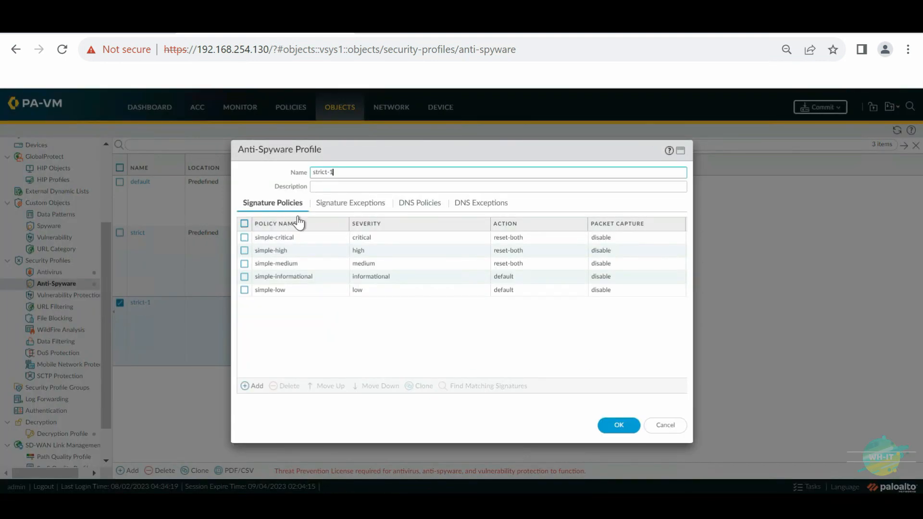
pyautogui.moveTo(353, 172); pyautogui.dragTo(192, 182)
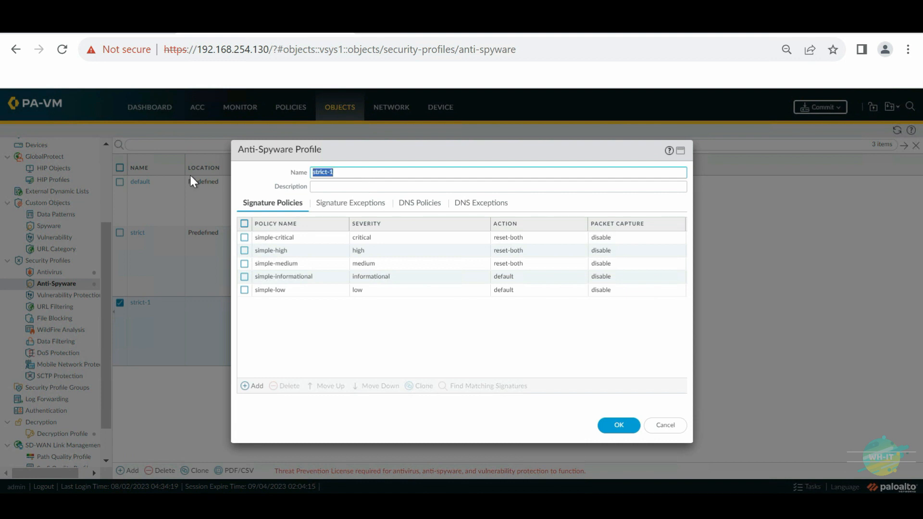
pyautogui.write('AS')
pyautogui.click(622, 426)
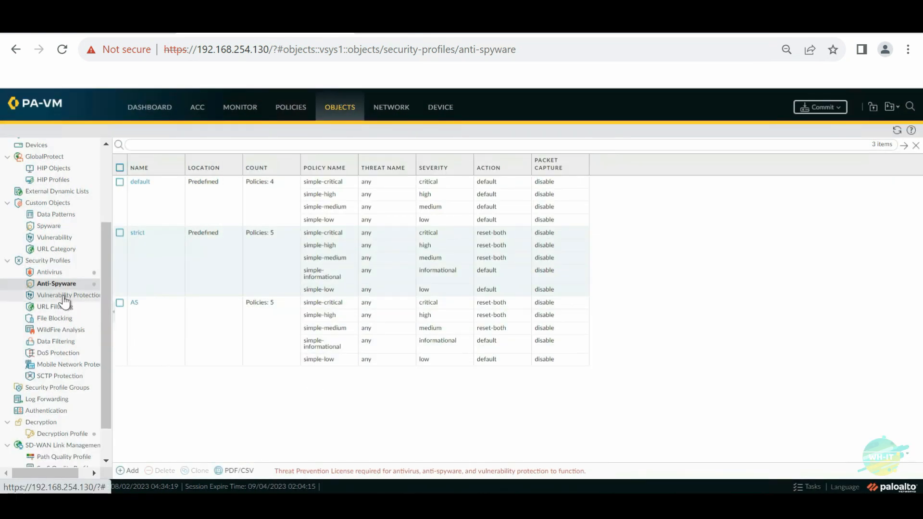
# Clone the predefined strict vulnerability protection profile and rename the copy as strict-policy
pyautogui.click(64, 296)
pyautogui.click(175, 342)
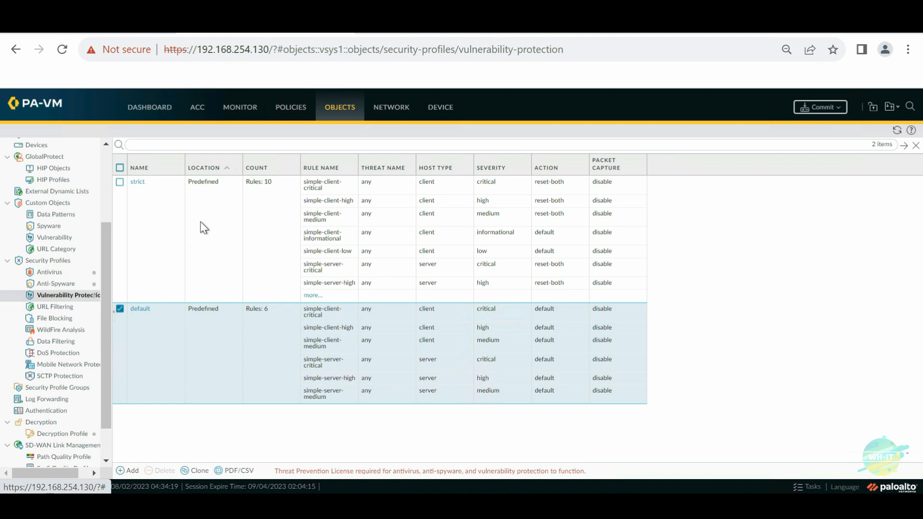
pyautogui.click(204, 229)
pyautogui.click(197, 470)
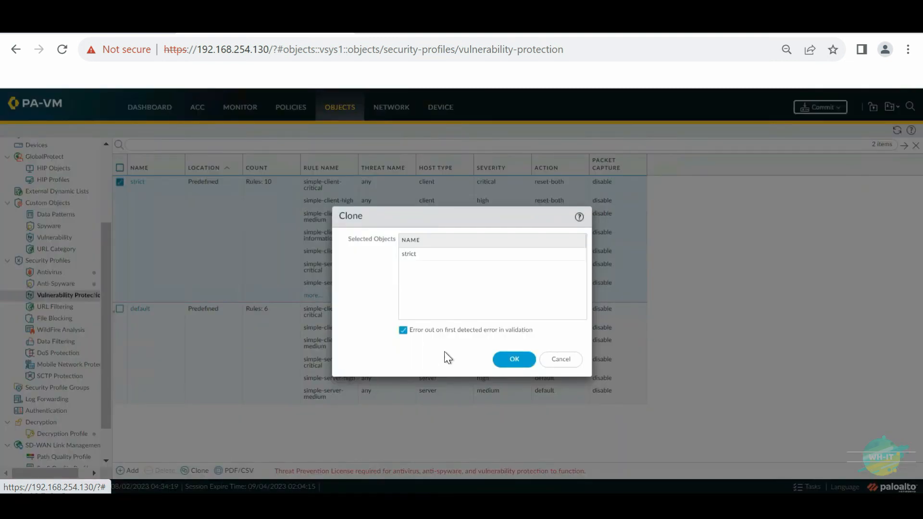
pyautogui.click(514, 360)
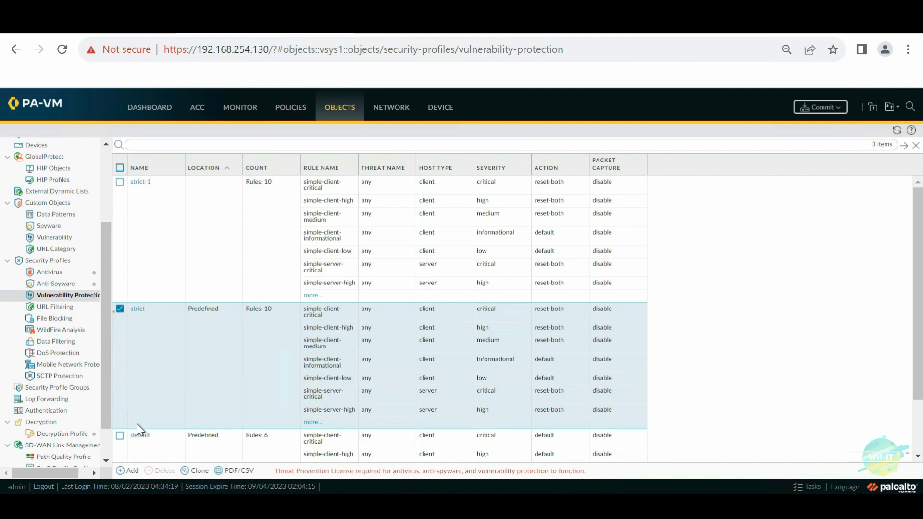
pyautogui.click(140, 182)
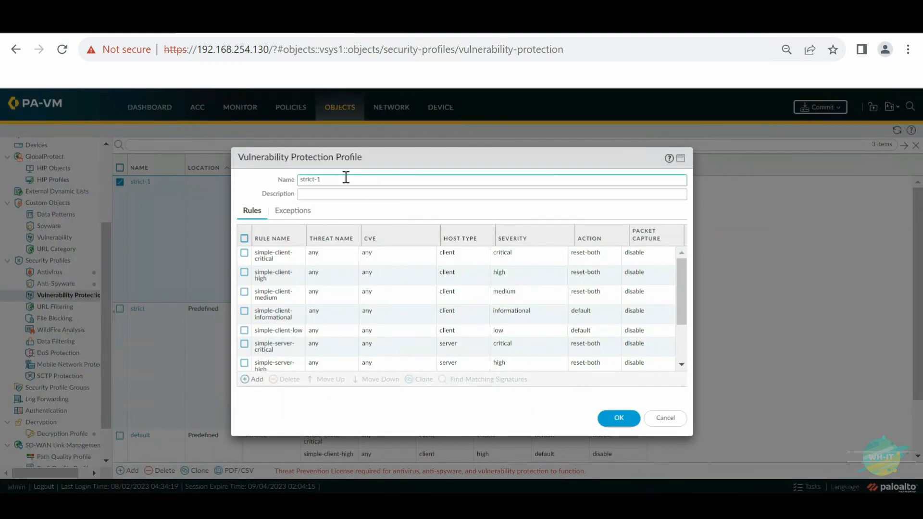
pyautogui.click(333, 178)
pyautogui.write('policy')
pyautogui.press('Return')
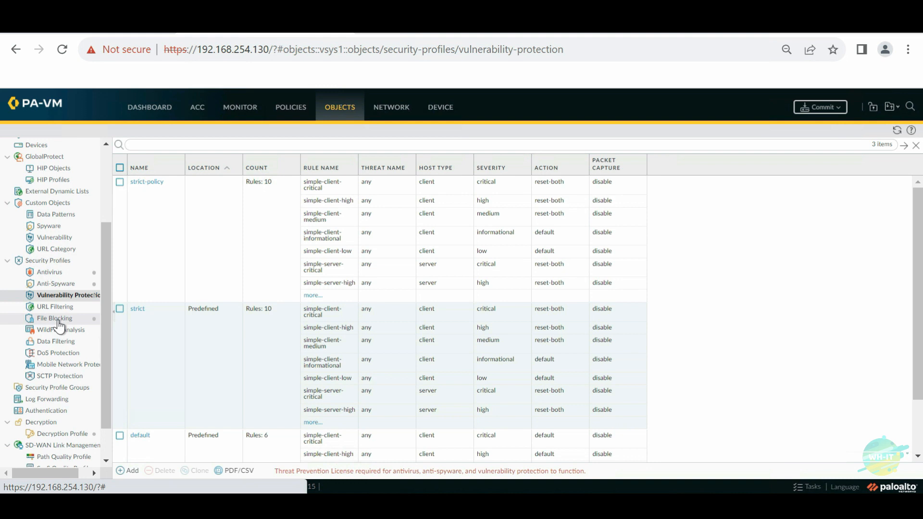
# Clone the predefined strict file blocking profile and rename the copy as strict file blocking-profile
pyautogui.click(58, 321)
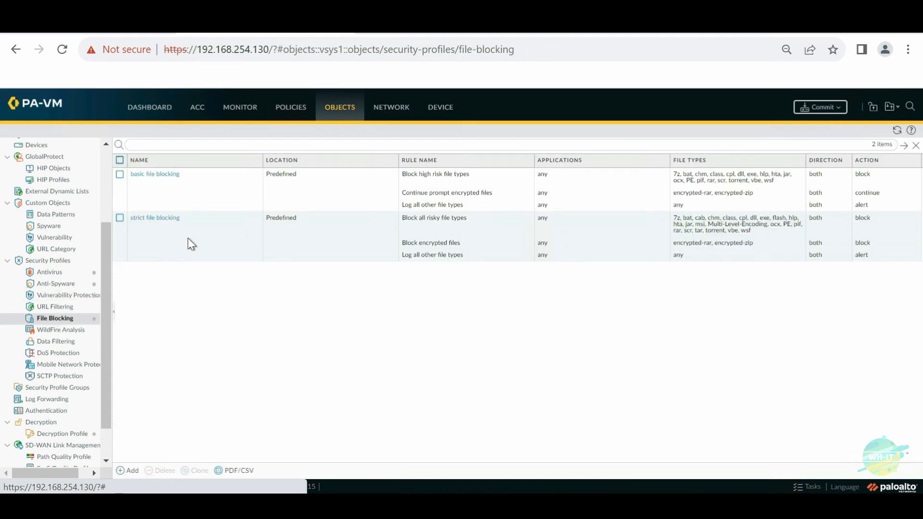
pyautogui.click(189, 240)
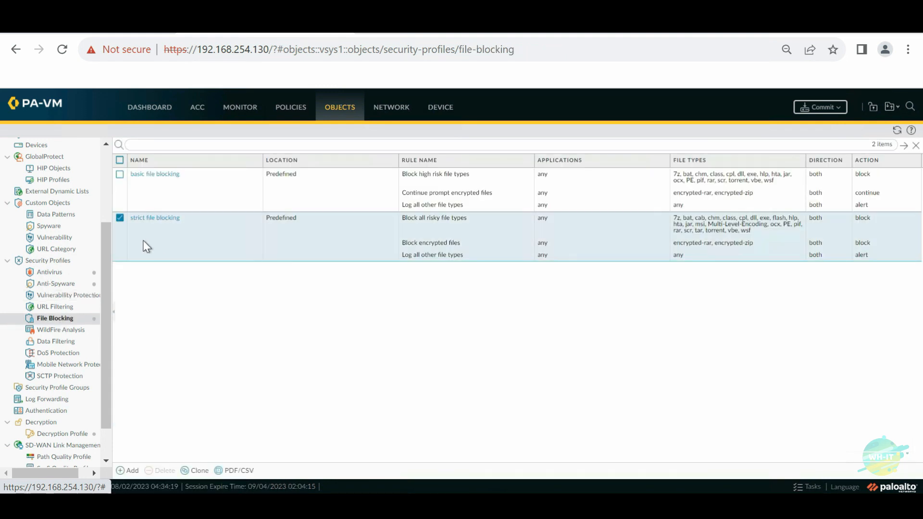
pyautogui.click(195, 470)
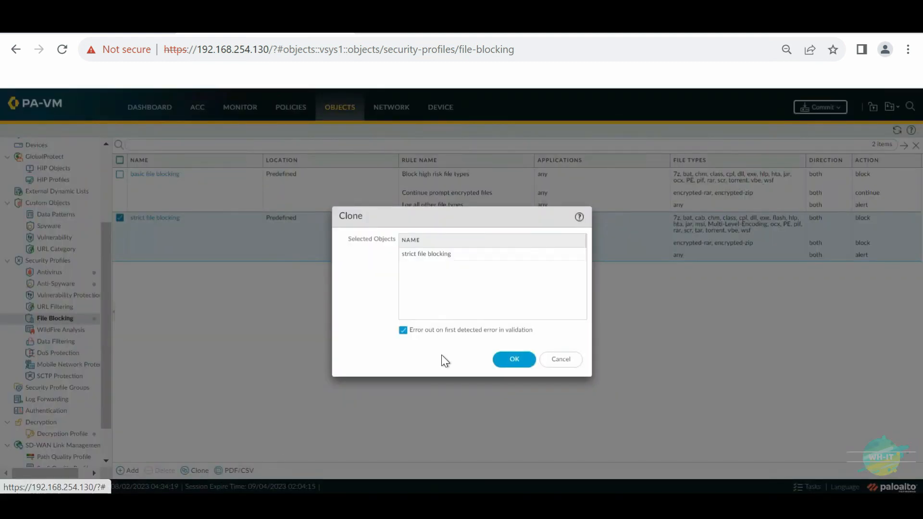
pyautogui.click(512, 358)
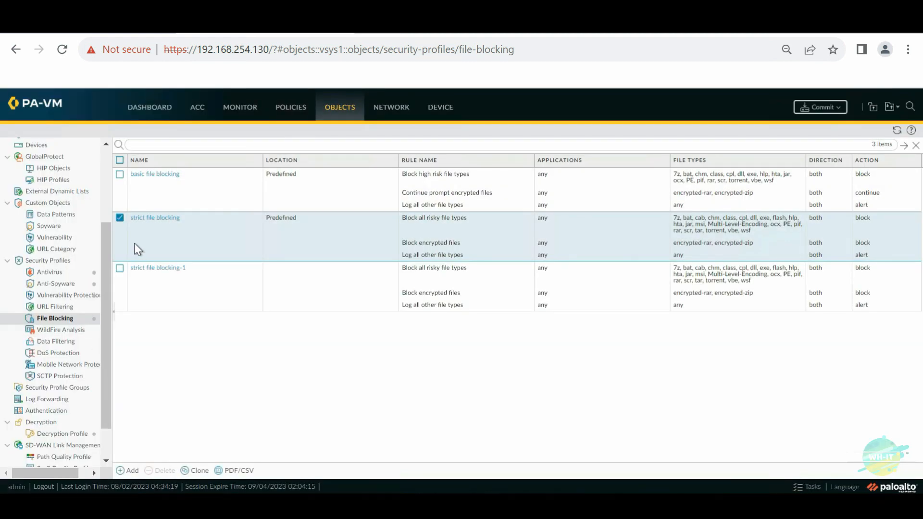
pyautogui.click(149, 267)
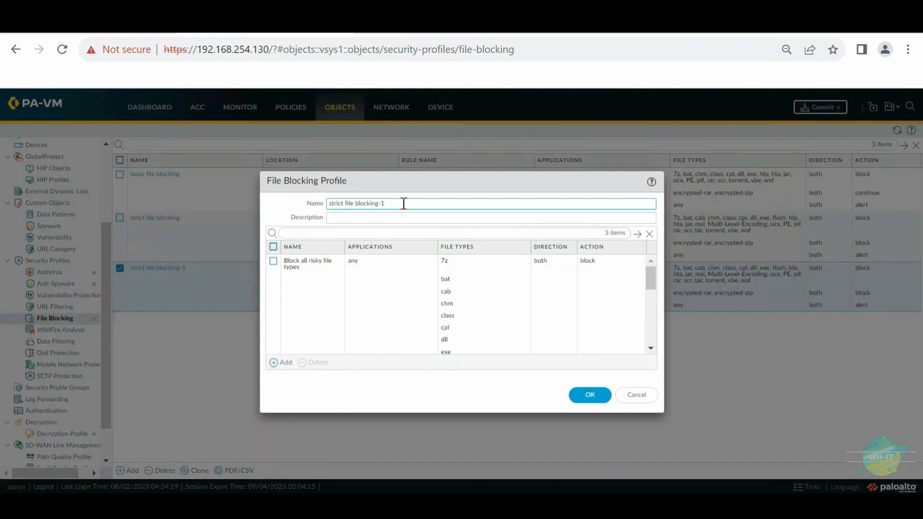
pyautogui.press('BackSpace')
pyautogui.write('profile')
pyautogui.click(589, 398)
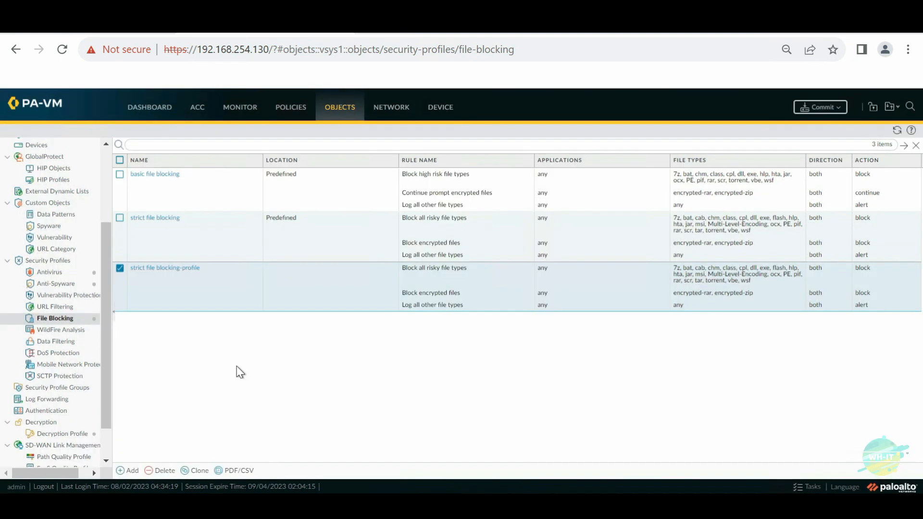
# Clone the predefined default WildFire analysis profile and rename the copy as WF
pyautogui.click(61, 331)
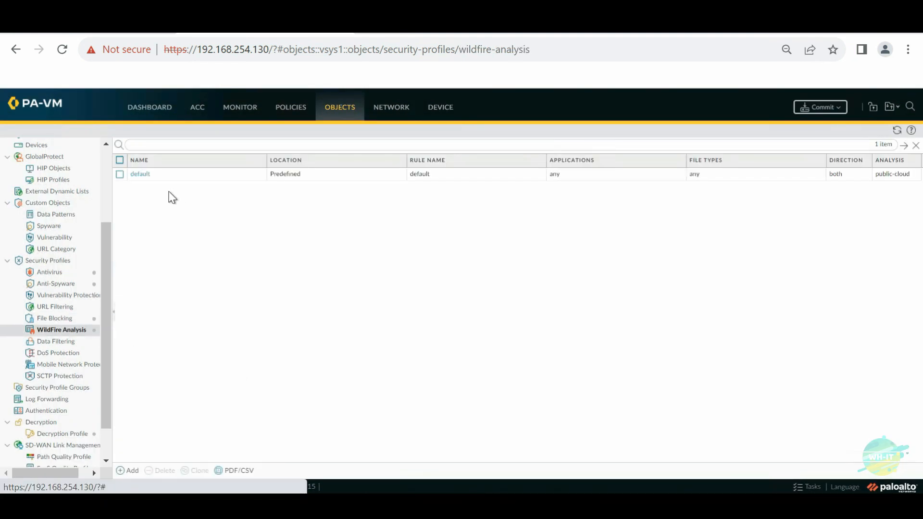
pyautogui.click(167, 178)
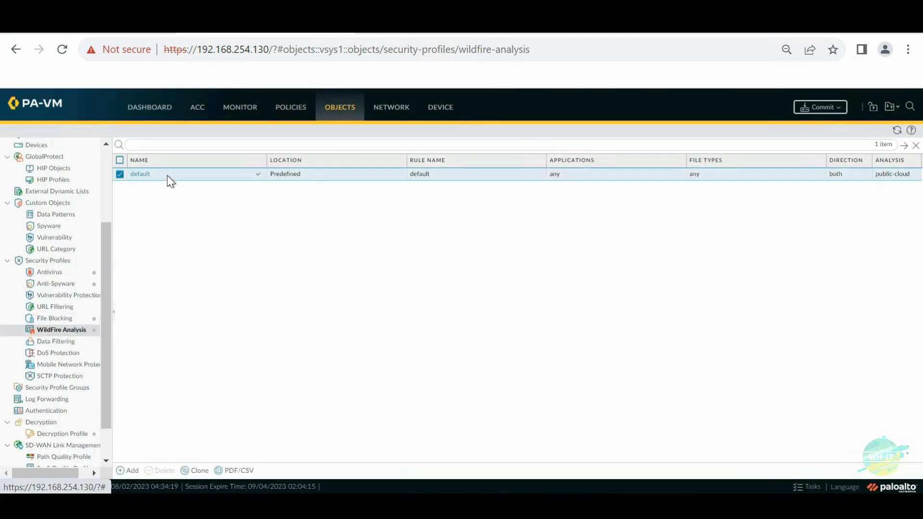
pyautogui.click(200, 470)
pyautogui.click(523, 360)
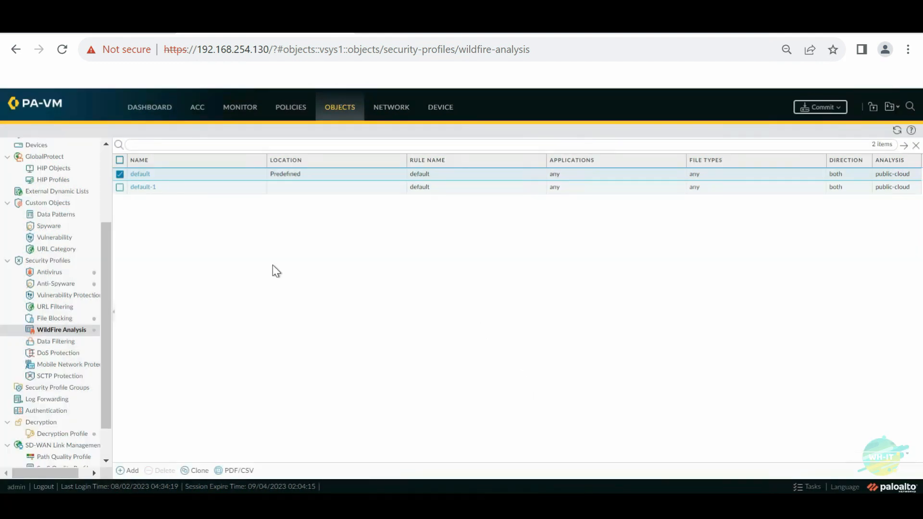
pyautogui.click(144, 187)
pyautogui.moveTo(364, 202); pyautogui.dragTo(272, 207)
pyautogui.write('WF')
pyautogui.click(589, 391)
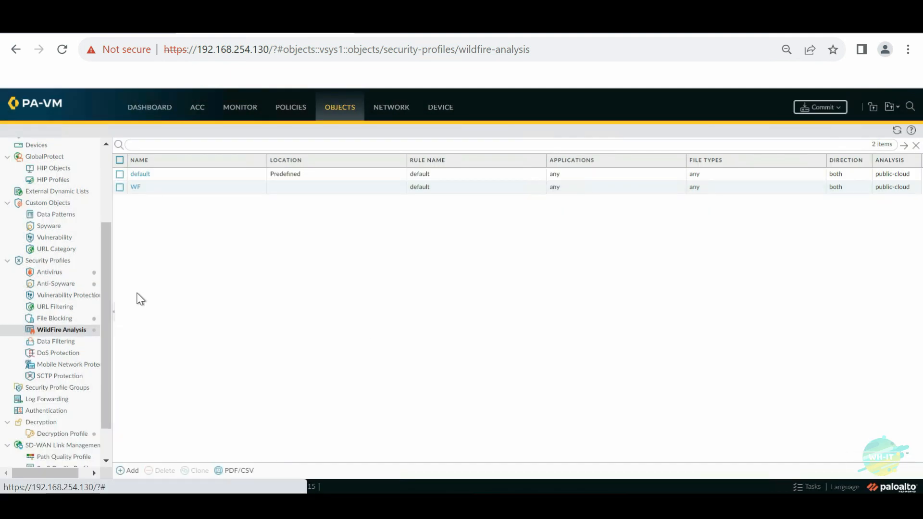
# Review the antivirus, anti-spyware, vulnerability protection and file blocking profile lists, including the custom strict file blocking-profile
pyautogui.click(50, 275)
pyautogui.click(54, 283)
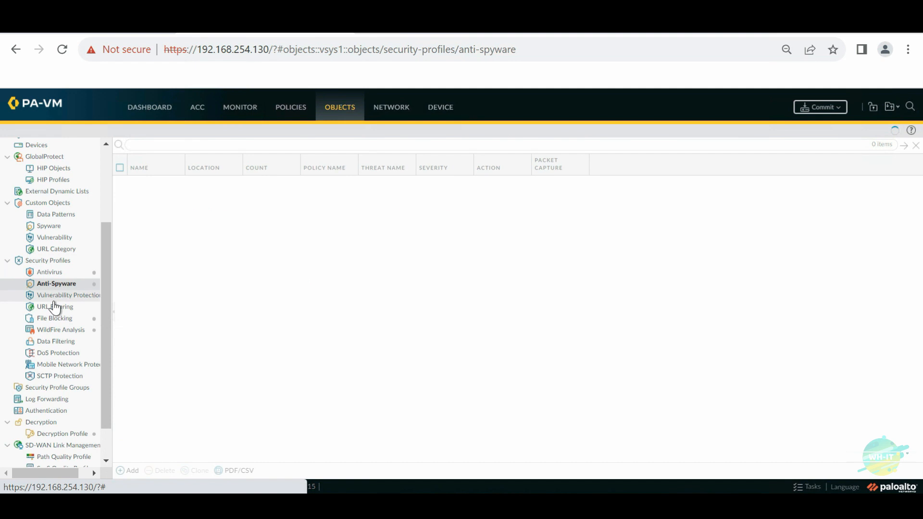
pyautogui.click(55, 297)
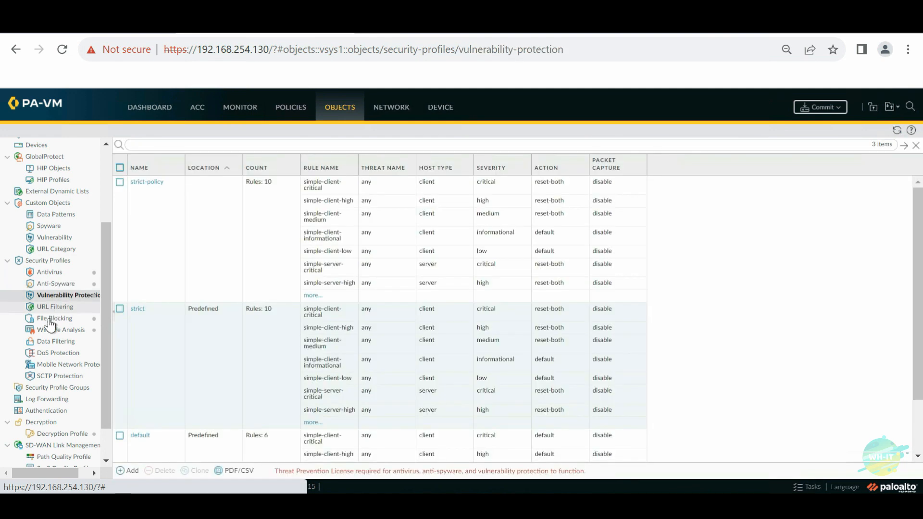
pyautogui.click(52, 319)
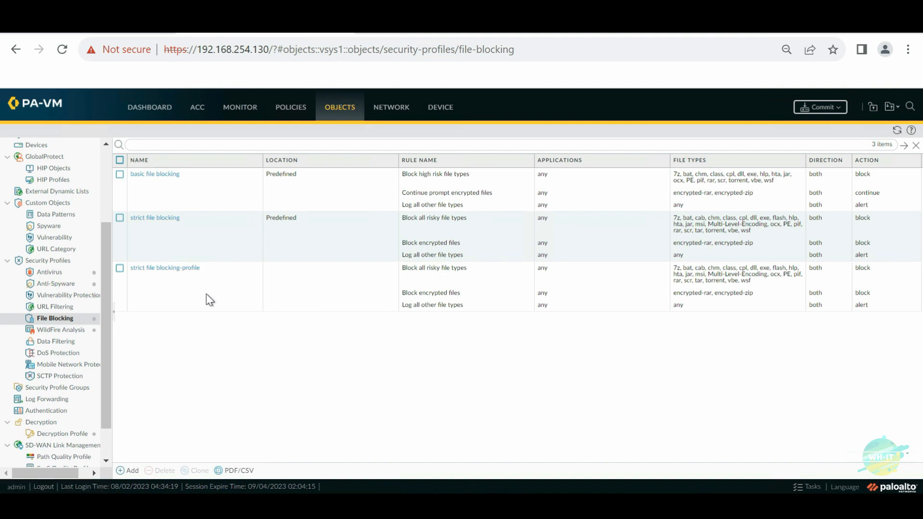
pyautogui.click(191, 302)
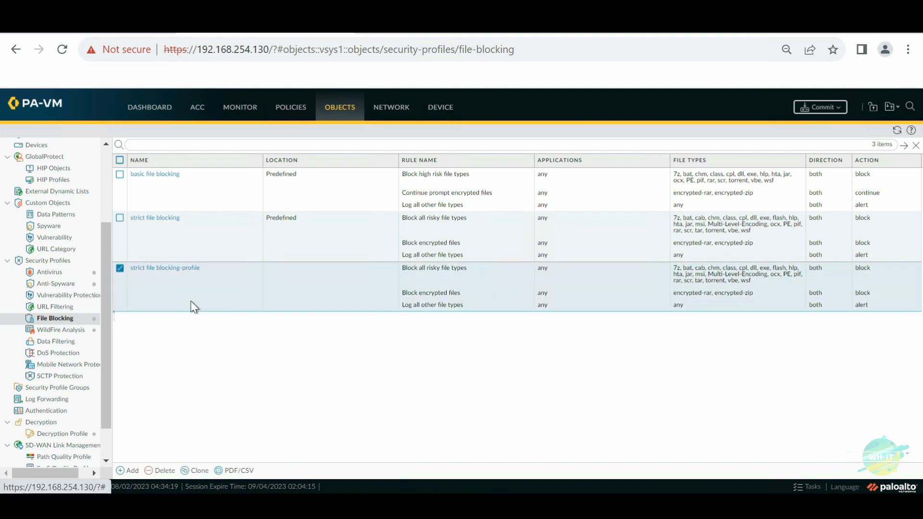
# Examine the rules of the custom strict file blocking-profile and the decoder actions of the AV antivirus profile
pyautogui.click(172, 268)
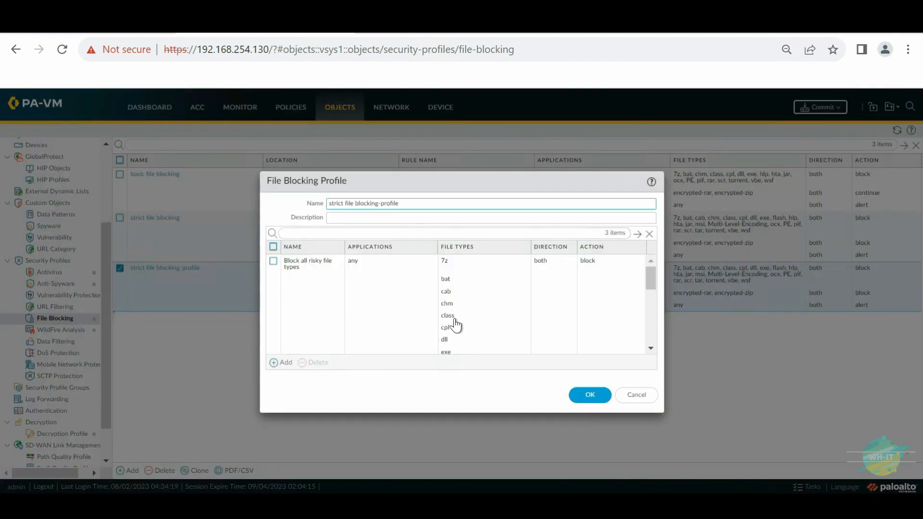
pyautogui.scroll(-5, 453, 324)
pyautogui.scroll(-1, 322, 321)
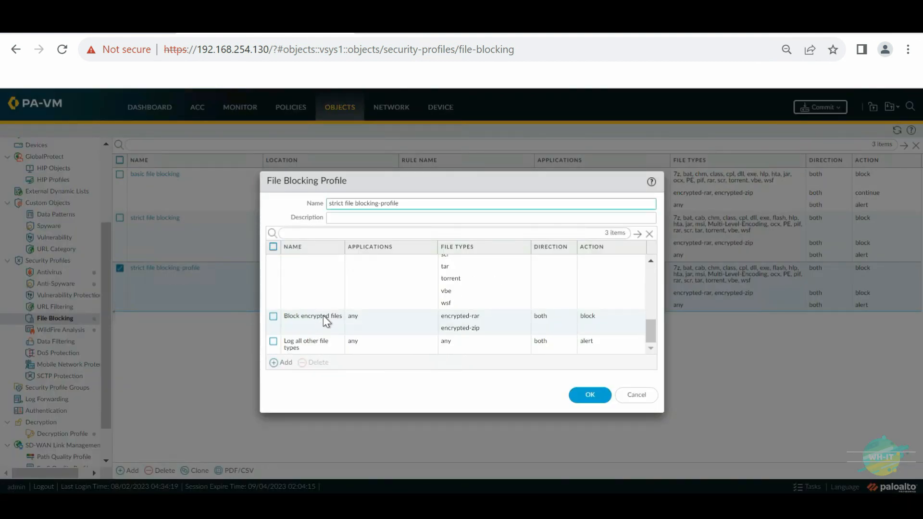
pyautogui.click(643, 395)
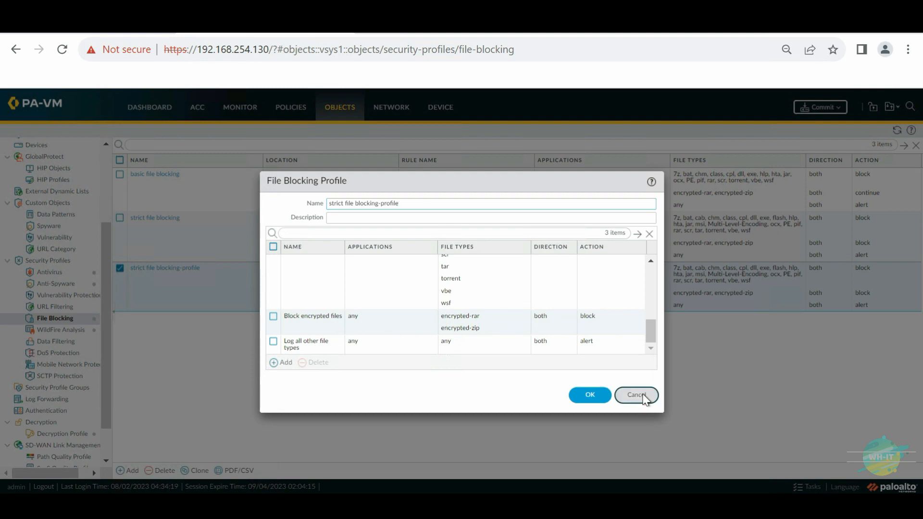
pyautogui.click(49, 274)
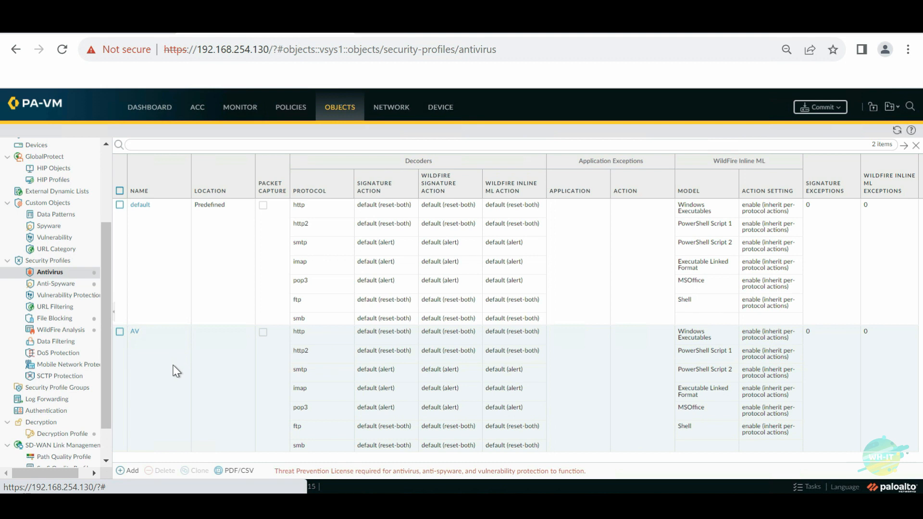
pyautogui.click(135, 331)
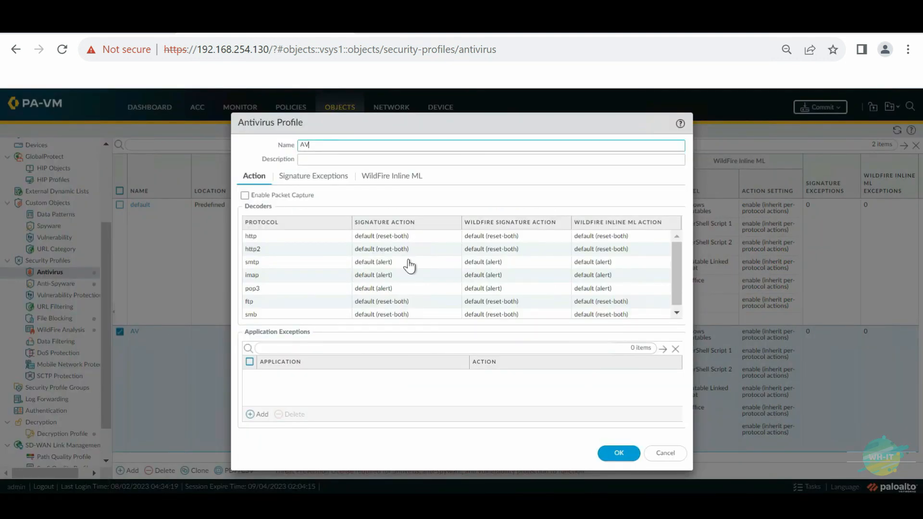
pyautogui.scroll(-1, 432, 282)
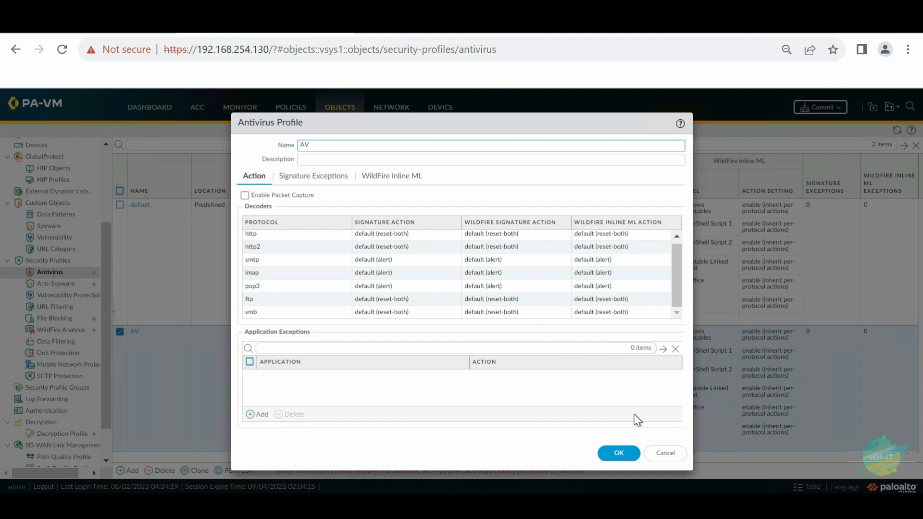
pyautogui.click(674, 459)
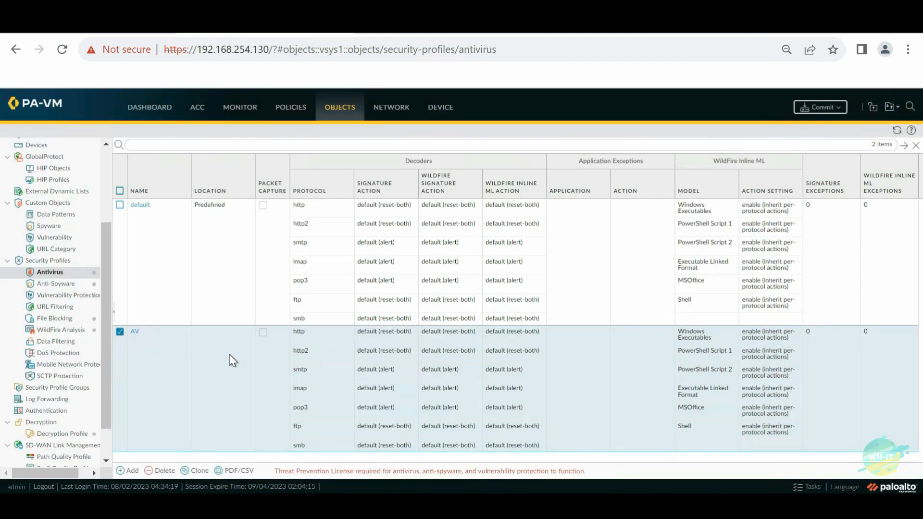
pyautogui.scroll(-2, 108, 291)
pyautogui.moveTo(106, 290)
pyautogui.mouseDown()
pyautogui.moveTo(112, 247)
pyautogui.moveTo(110, 302)
pyautogui.mouseUp()
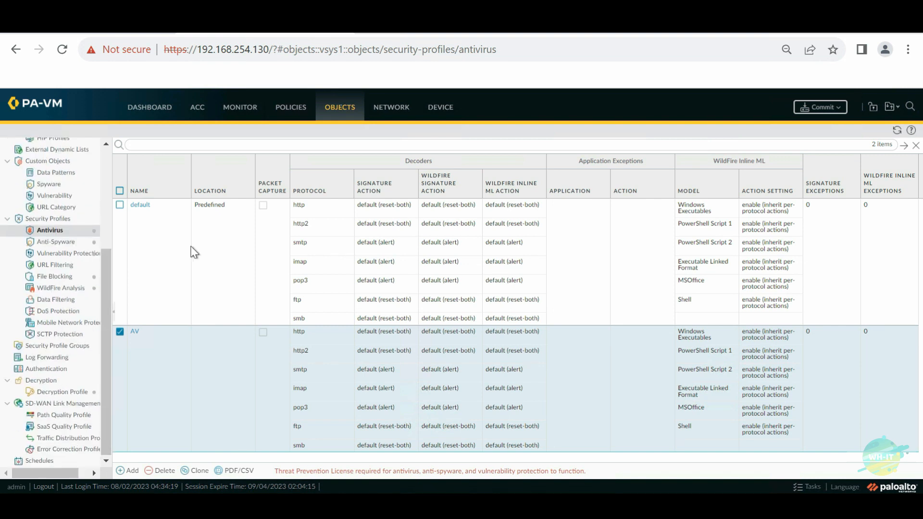
# In the Desktop-Internet-All-Users security rule, set the antivirus profile to AV and vulnerability protection to strict-policy
pyautogui.click(290, 111)
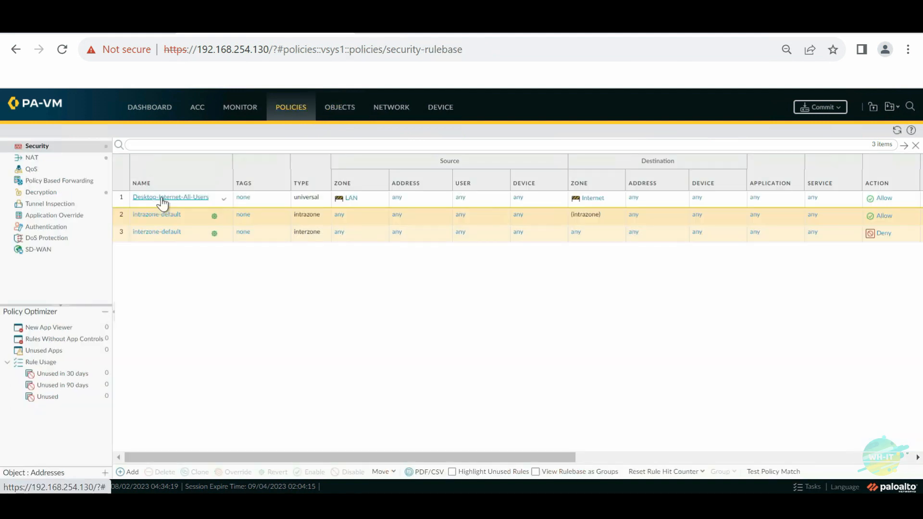
pyautogui.click(161, 198)
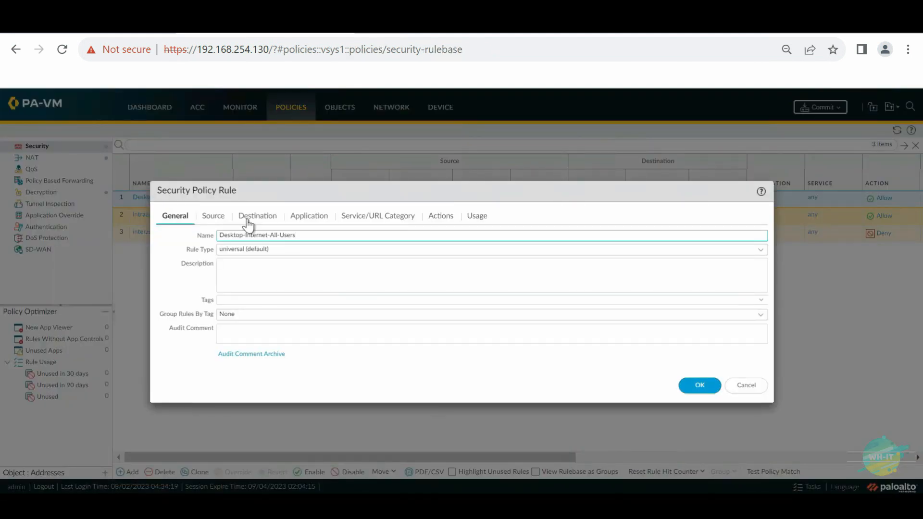
pyautogui.click(443, 217)
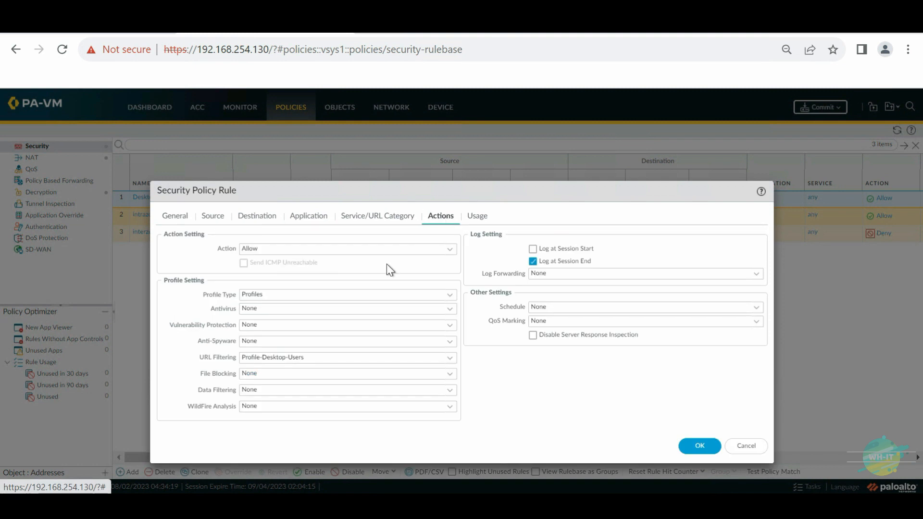
pyautogui.click(453, 309)
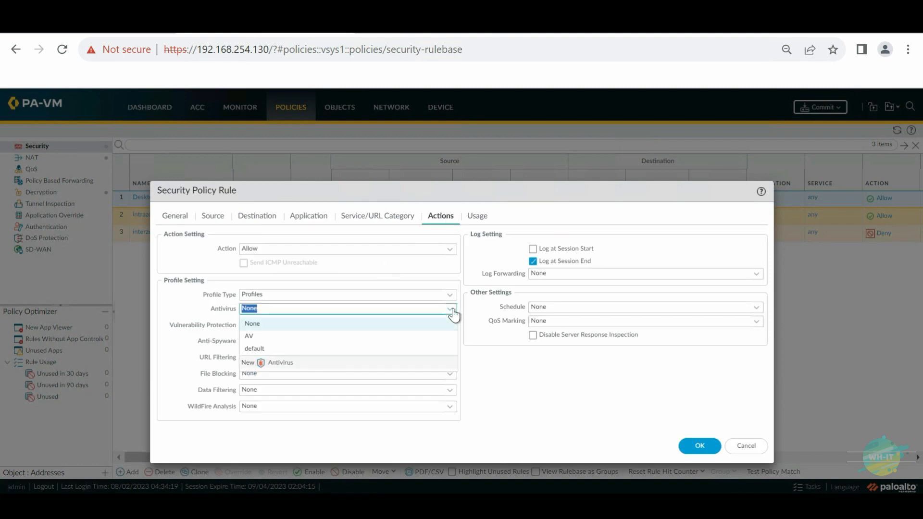
pyautogui.click(281, 336)
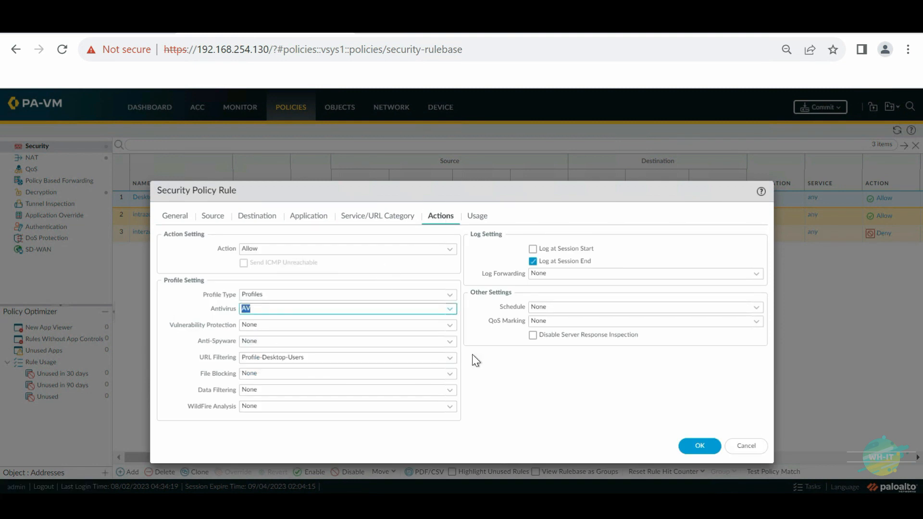
pyautogui.click(449, 326)
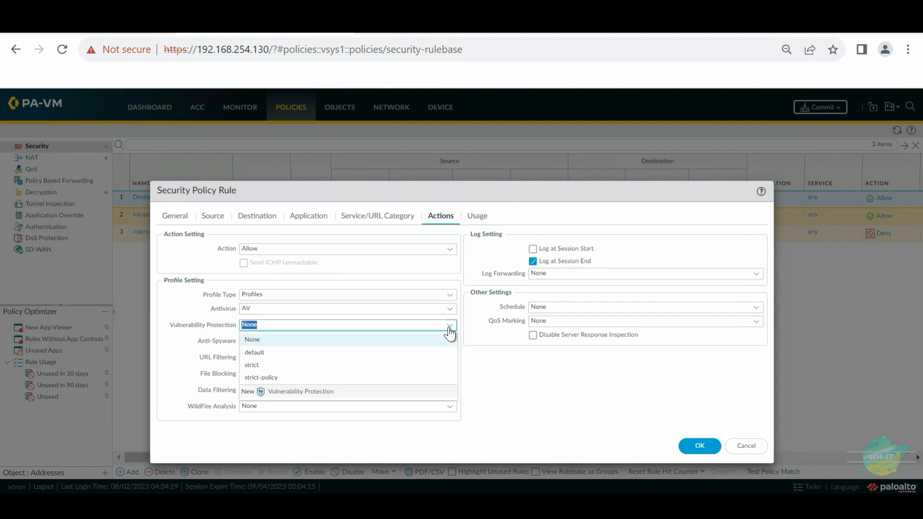
pyautogui.click(281, 378)
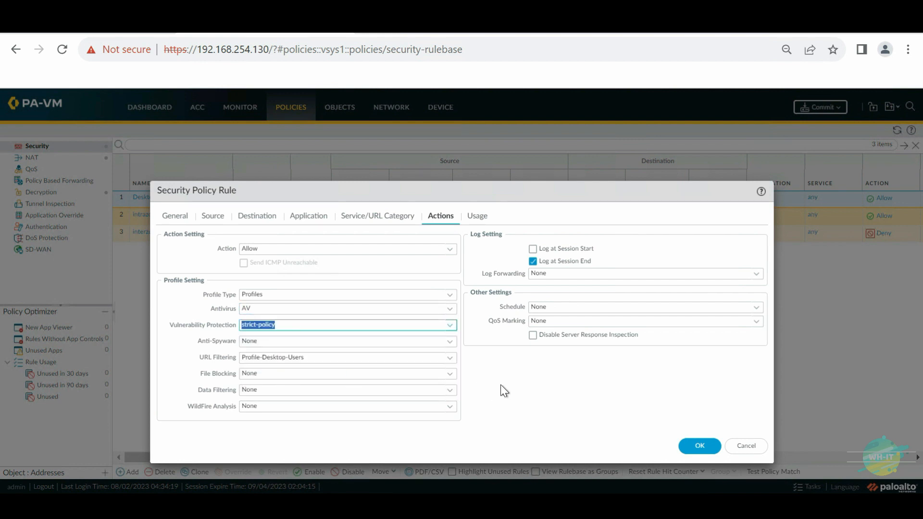
# Set the rule's anti-spyware profile to AS, file blocking to strict file blocking-profile and WildFire analysis to WF
pyautogui.click(450, 342)
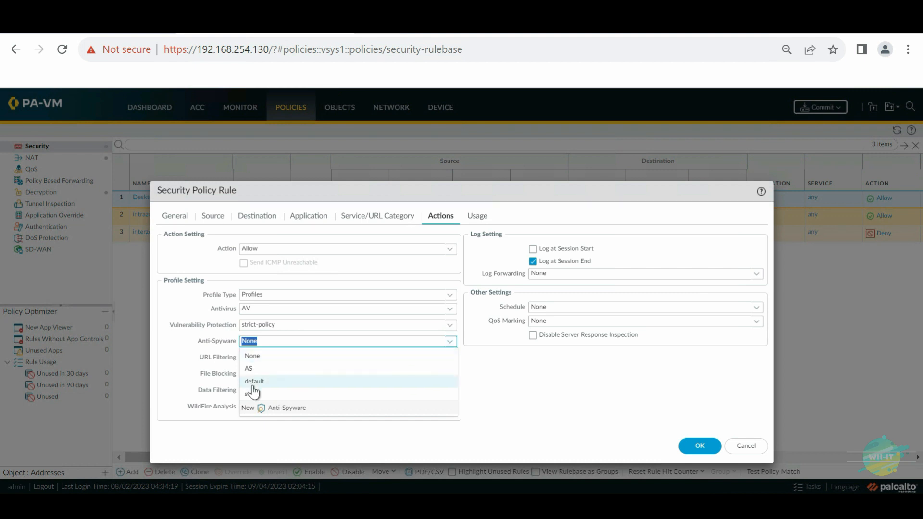
pyautogui.click(249, 369)
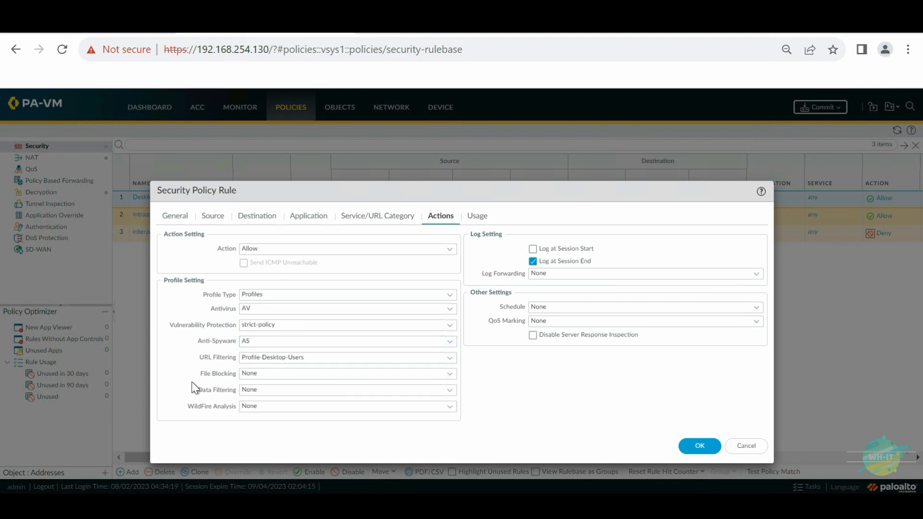
pyautogui.click(450, 374)
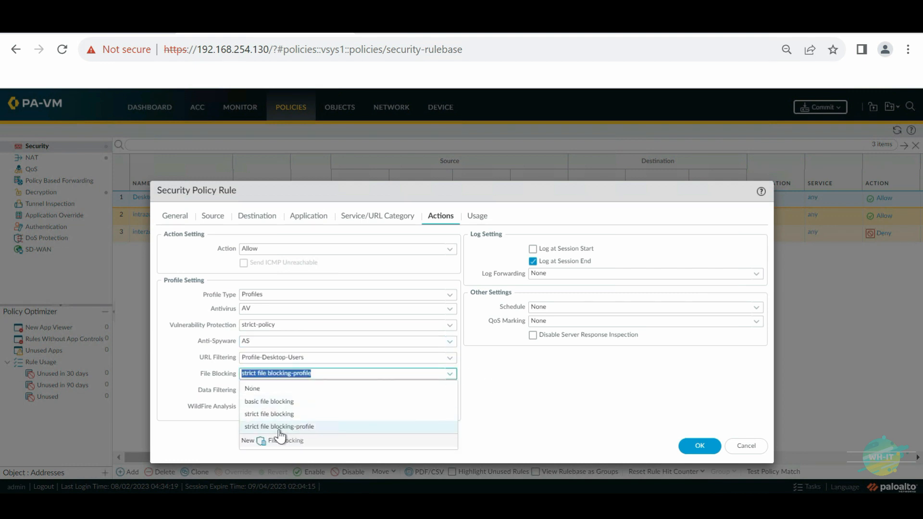
pyautogui.click(300, 427)
pyautogui.click(509, 410)
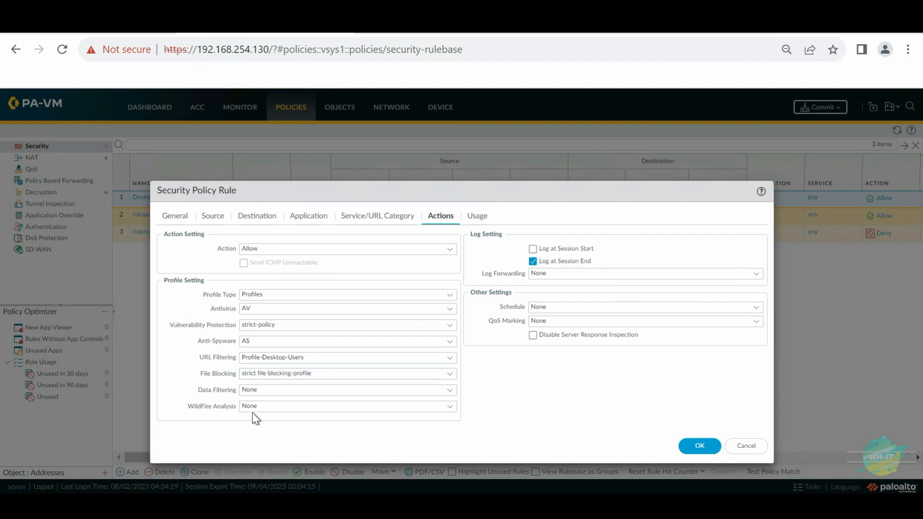
pyautogui.click(451, 408)
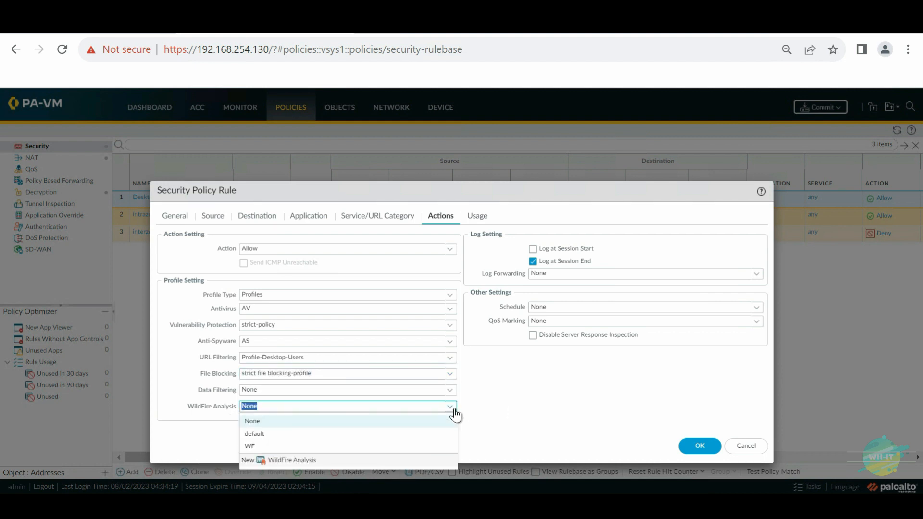
pyautogui.click(258, 448)
pyautogui.click(488, 420)
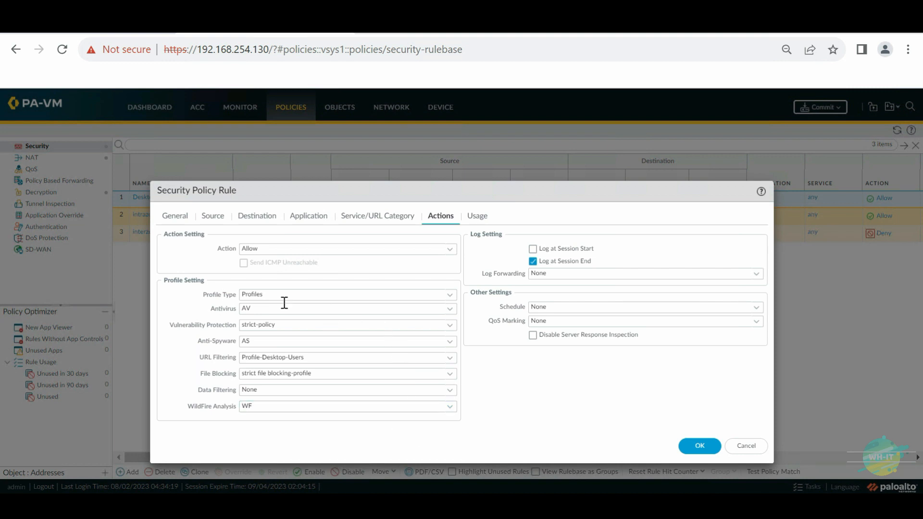
# Switch the rule's profile type to Group, leave the group profile at None and save the rule
pyautogui.click(449, 296)
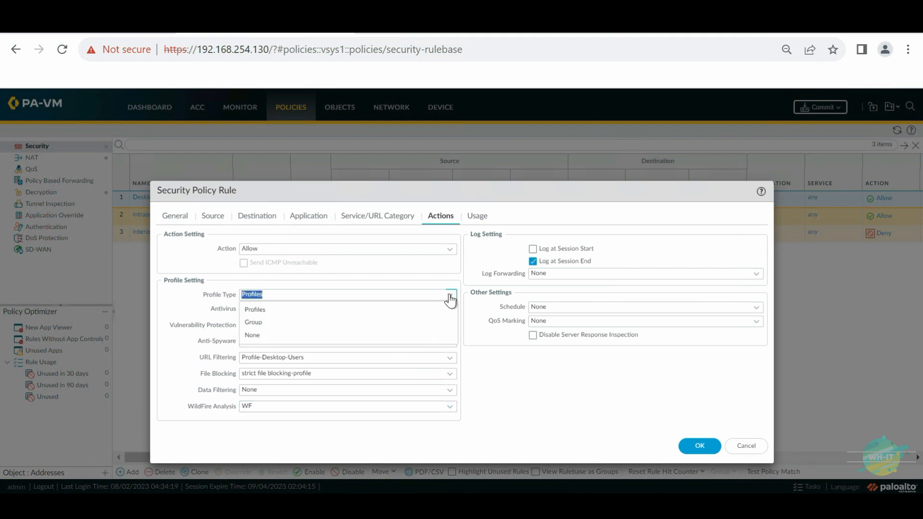
pyautogui.click(278, 312)
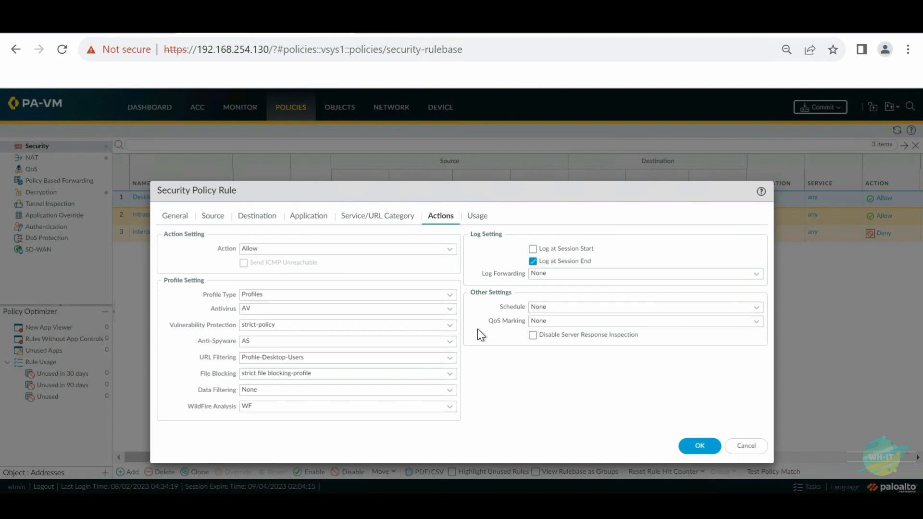
pyautogui.click(450, 299)
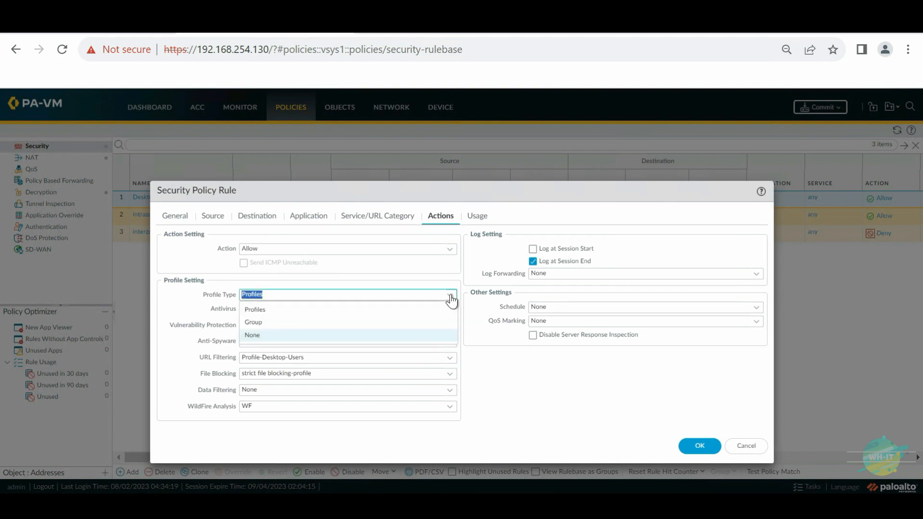
pyautogui.click(253, 323)
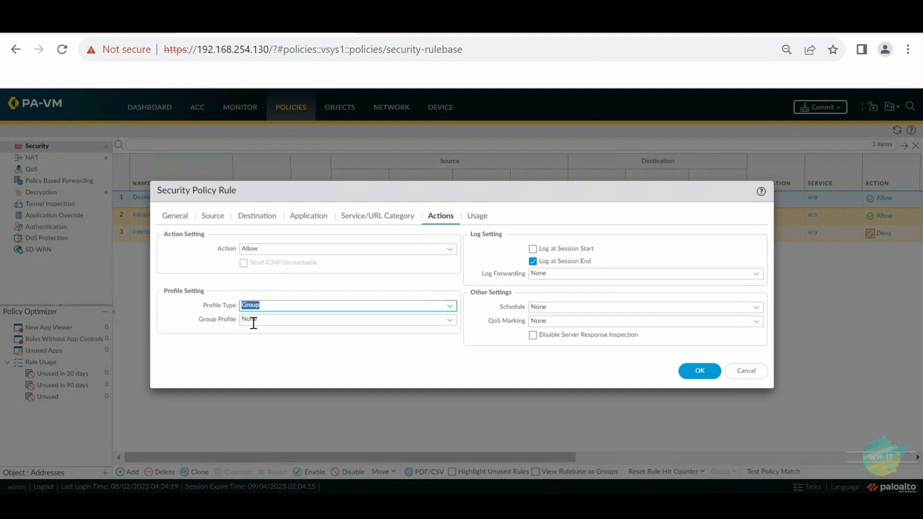
pyautogui.click(449, 320)
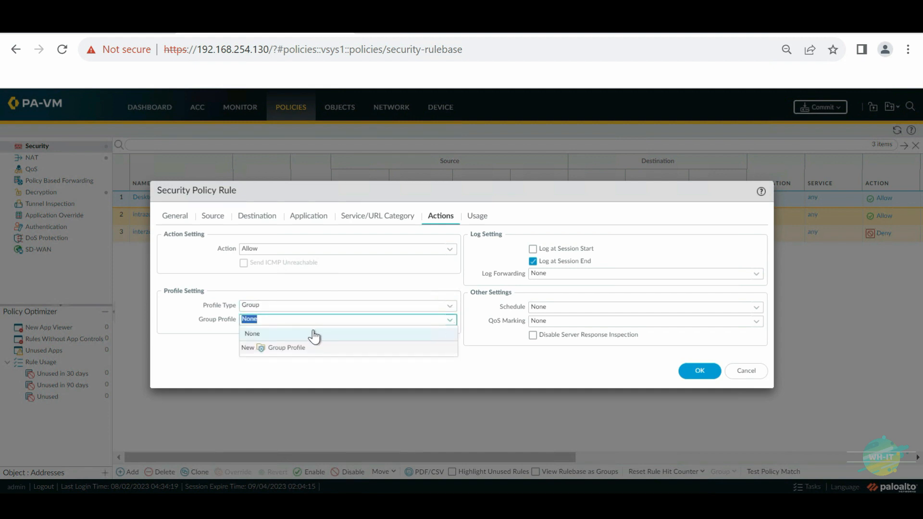
pyautogui.click(359, 267)
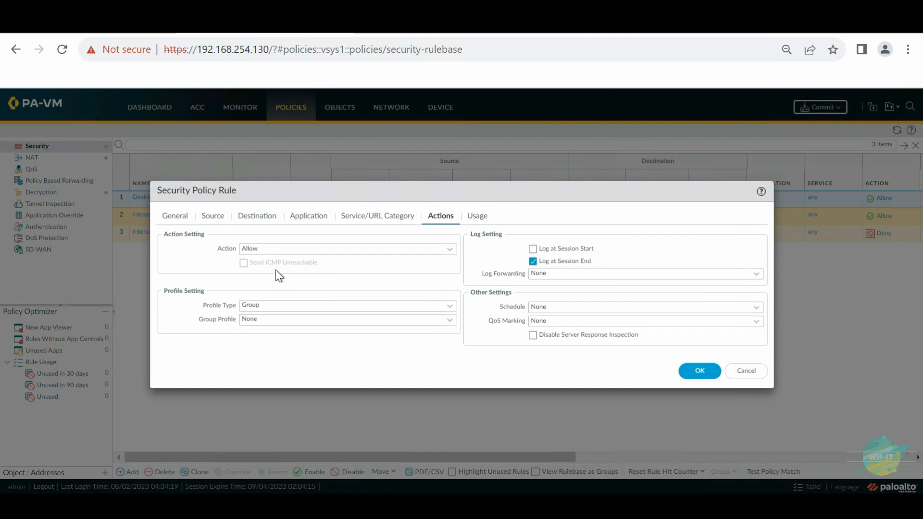
pyautogui.click(700, 372)
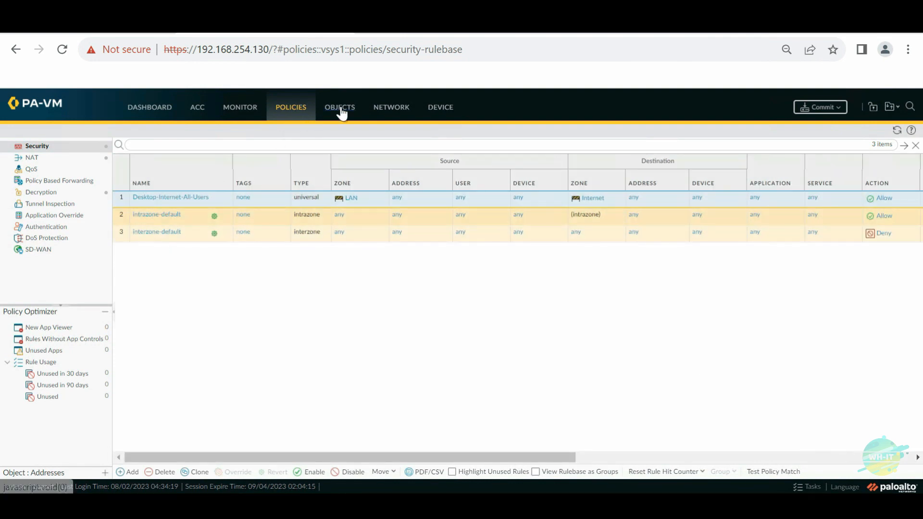
# Add a new security profile group and name it Group-Desktop-Users
pyautogui.click(340, 109)
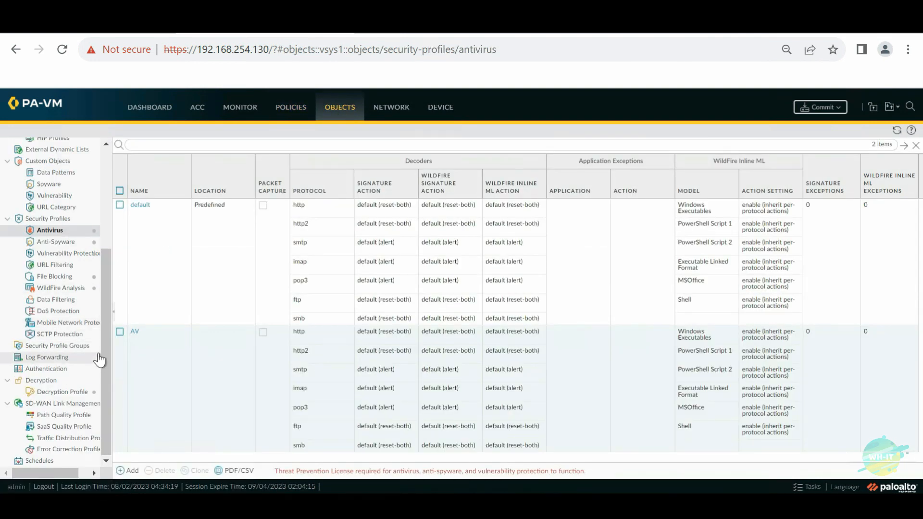
pyautogui.click(74, 348)
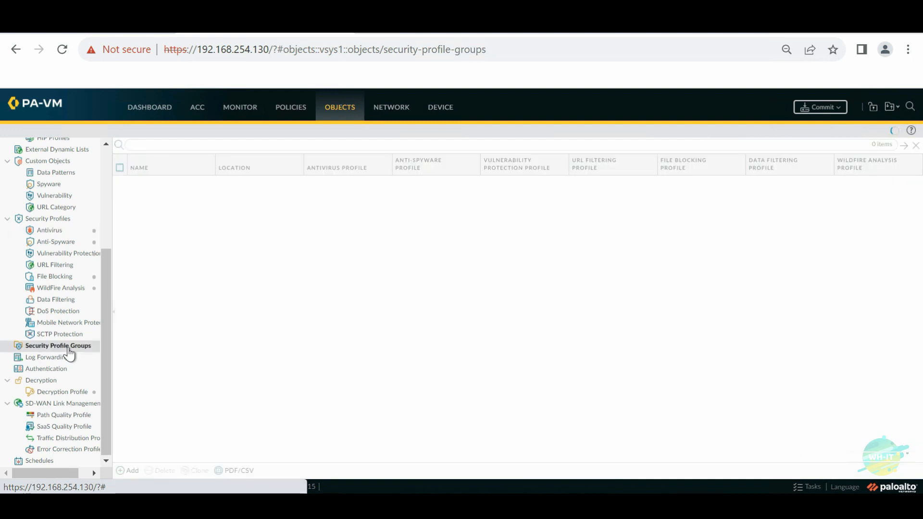
pyautogui.click(126, 470)
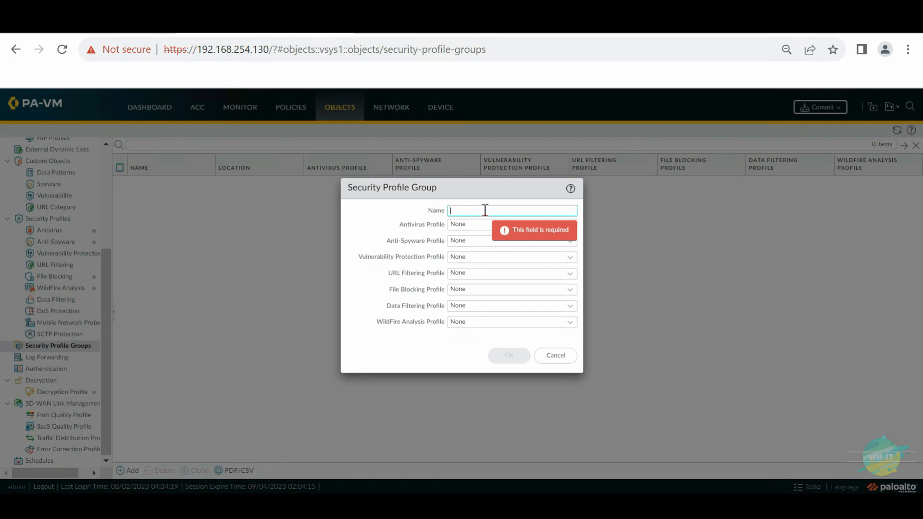
pyautogui.write('Desktop')
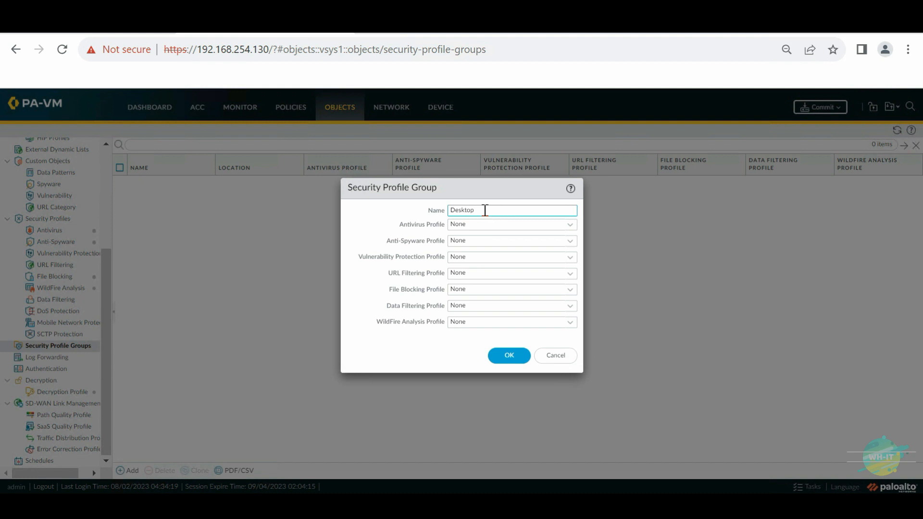
pyautogui.press('BackSpace')
pyautogui.press('BackSpace')
pyautogui.press('BackSpace')
pyautogui.press('BackSpace')
pyautogui.press('BackSpace')
pyautogui.press('BackSpace')
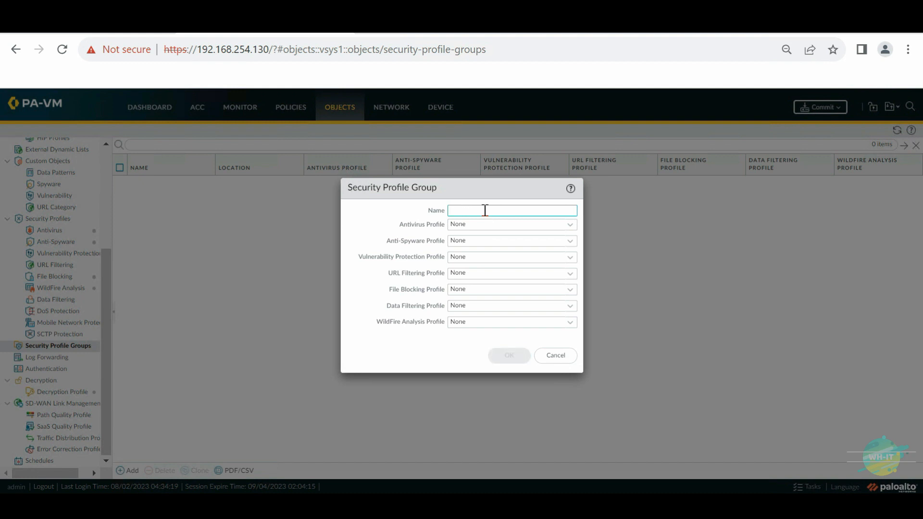
pyautogui.write('C')
pyautogui.write('roup-Des')
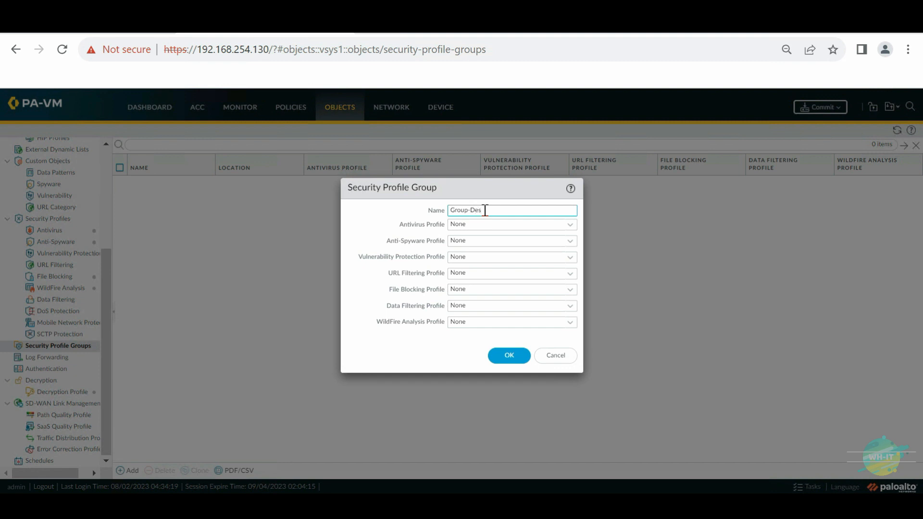
pyautogui.write('ktop-Users')
# In the Group-Desktop-Users profile group, set antivirus to AV, anti-spyware to AS and vulnerability protection to strict-policy
pyautogui.click(572, 227)
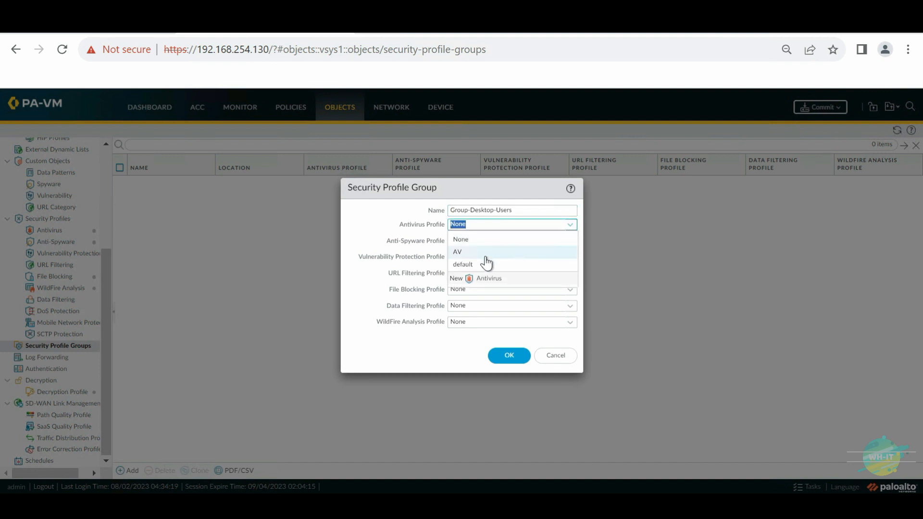
pyautogui.click(483, 255)
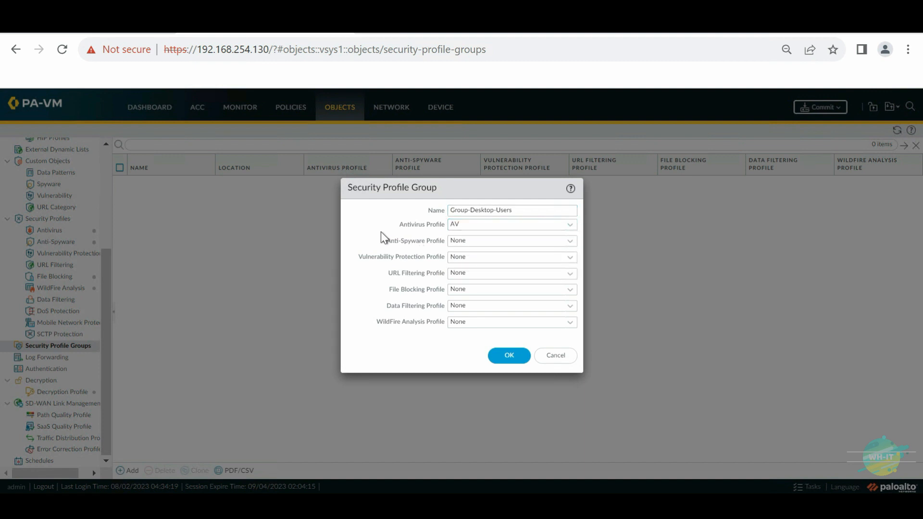
pyautogui.click(571, 244)
pyautogui.click(469, 268)
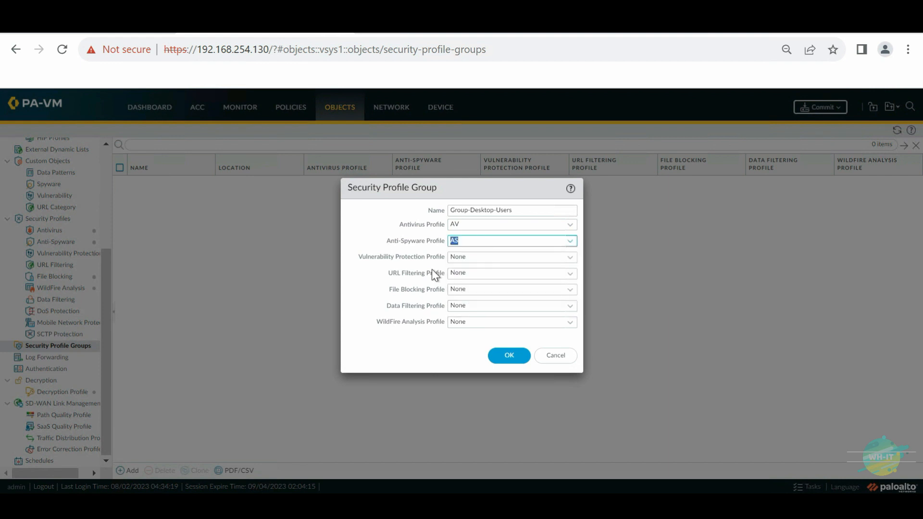
pyautogui.click(570, 260)
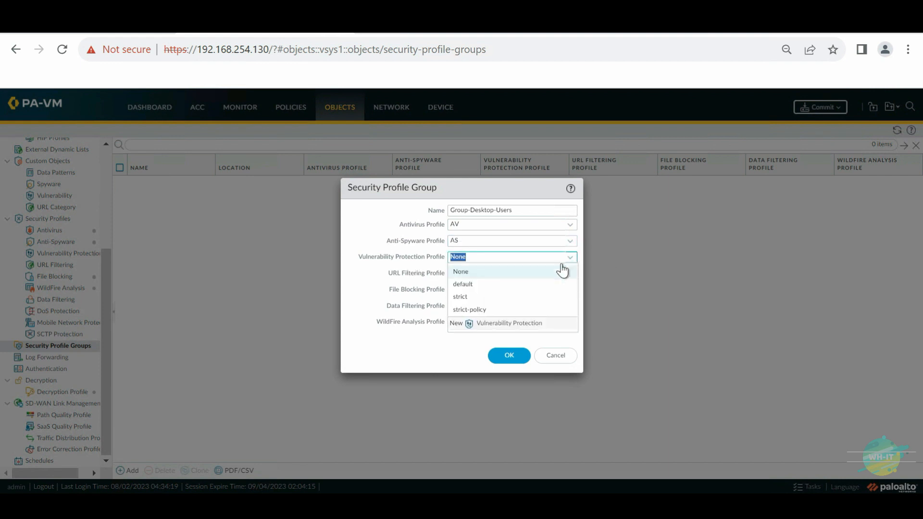
pyautogui.click(490, 312)
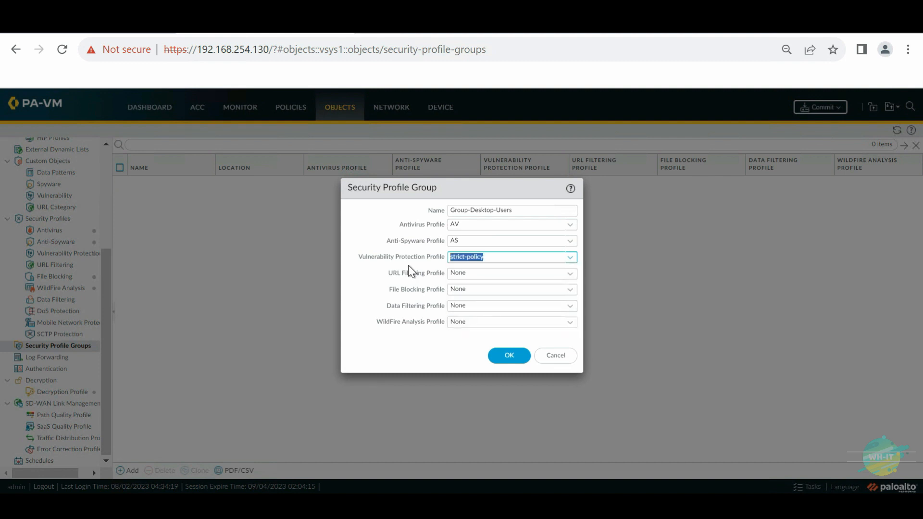
# Set the group's URL filtering to Profile-Desktop-Users, file blocking to strict file blocking-profile and WildFire analysis to WF, and save the group
pyautogui.click(574, 276)
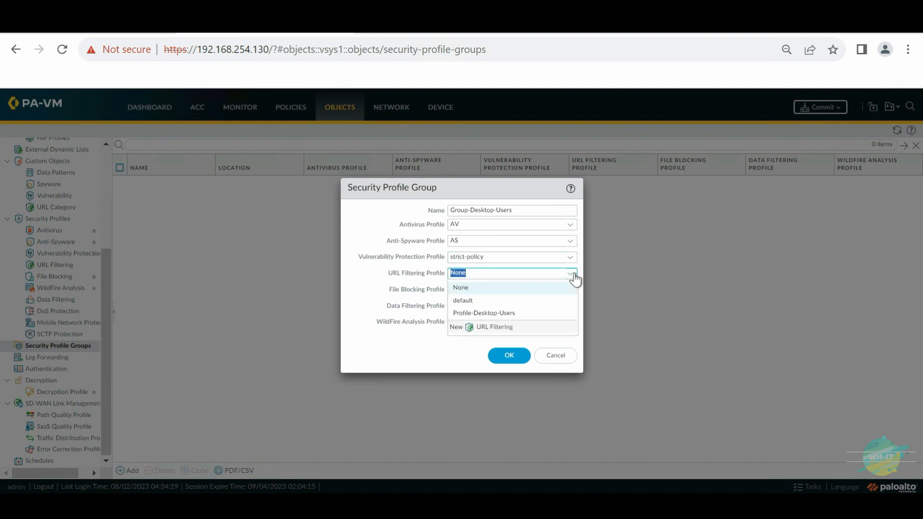
pyautogui.click(498, 316)
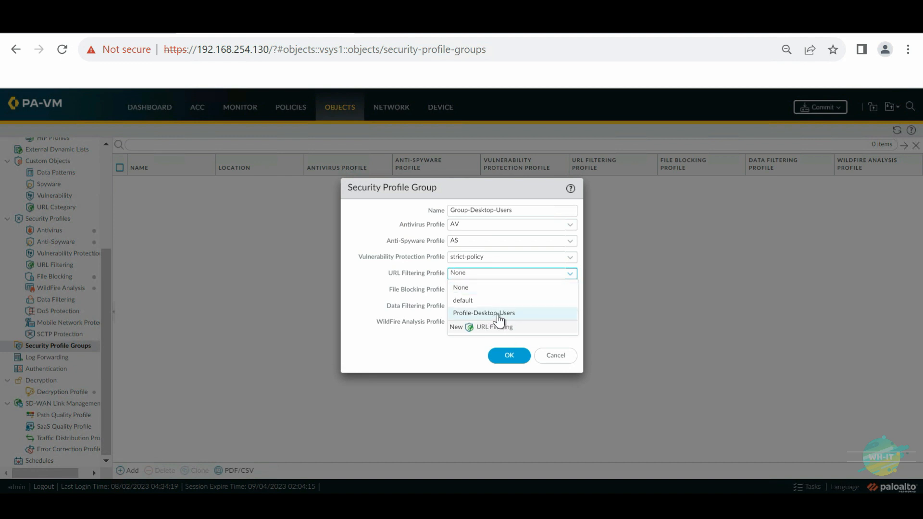
pyautogui.click(410, 289)
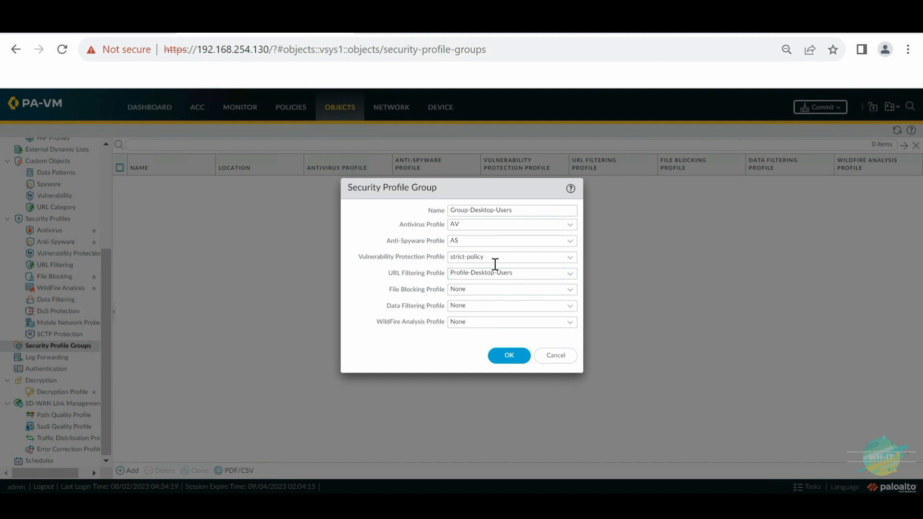
pyautogui.click(570, 292)
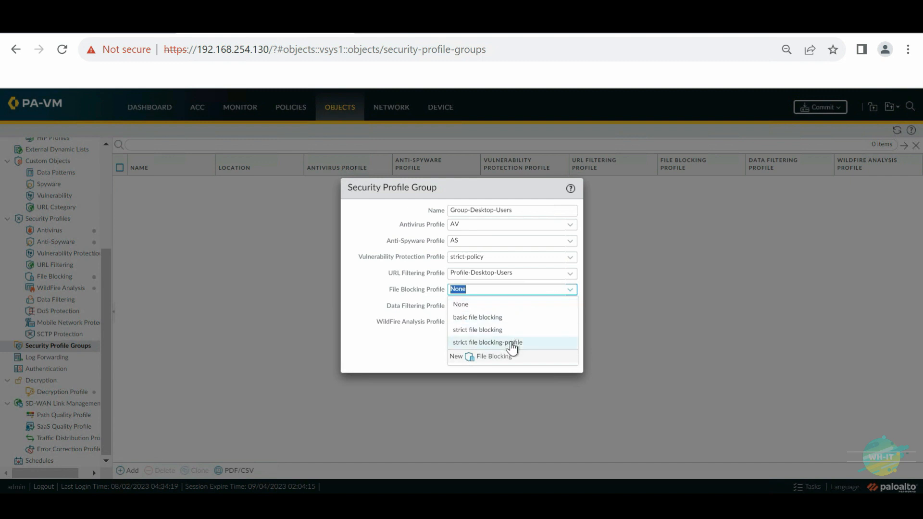
pyautogui.click(511, 343)
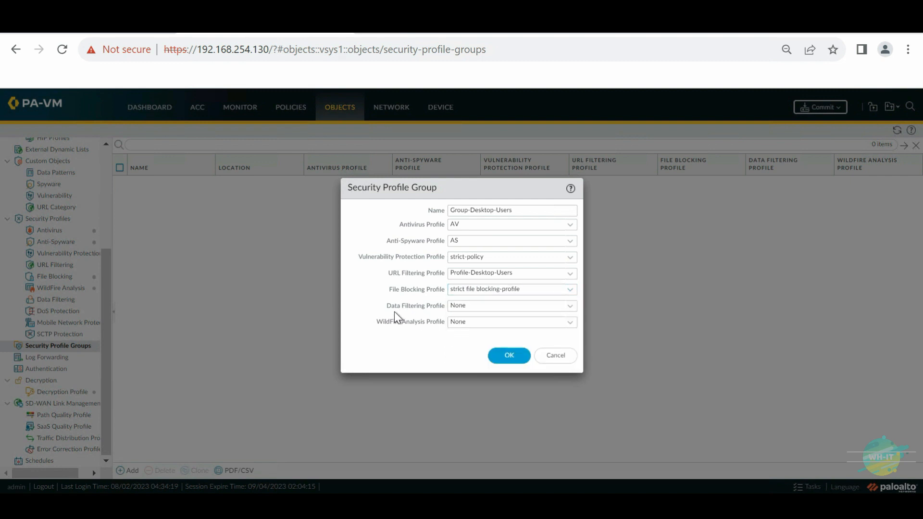
pyautogui.click(572, 325)
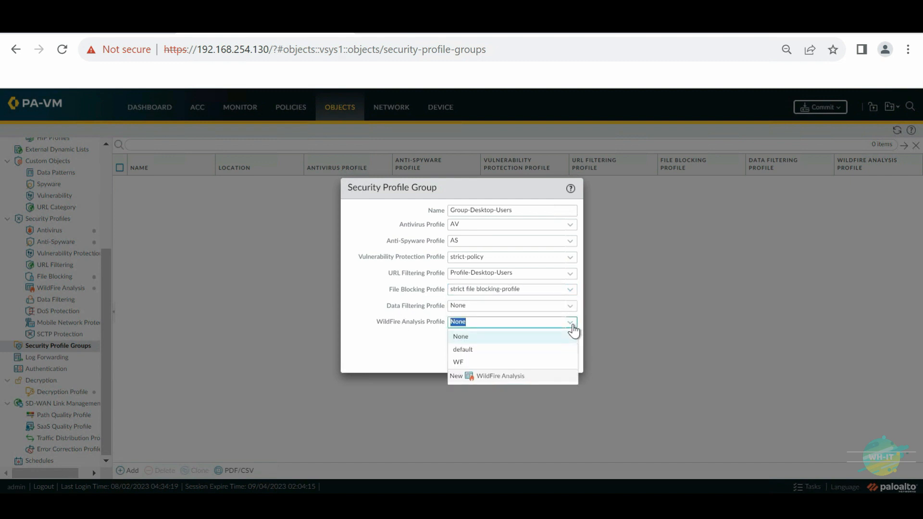
pyautogui.click(459, 363)
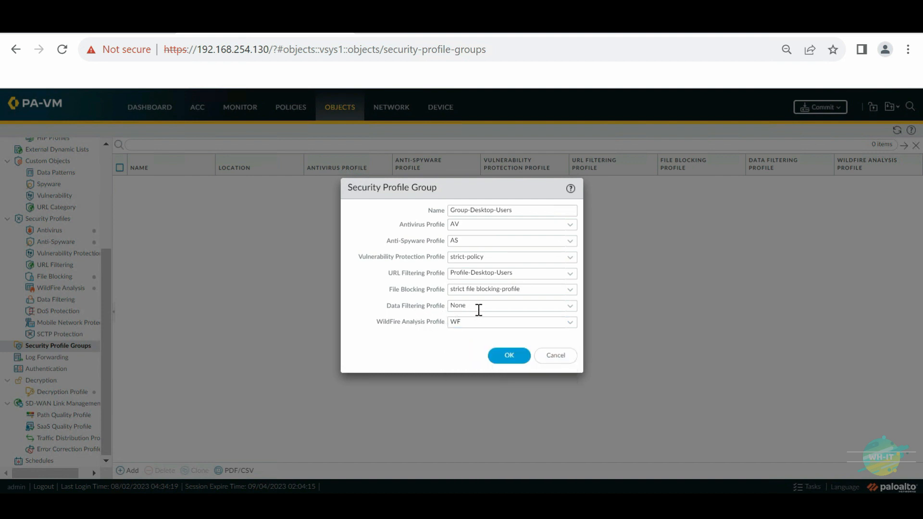
pyautogui.click(514, 358)
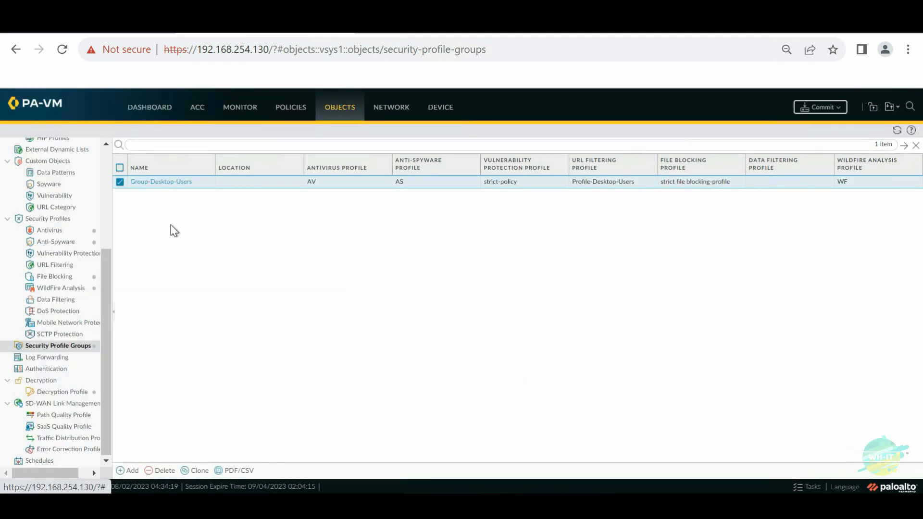
# In the actions of the Desktop-Internet-All-Users security rule, set the group profile to Group-Desktop-Users
pyautogui.click(291, 108)
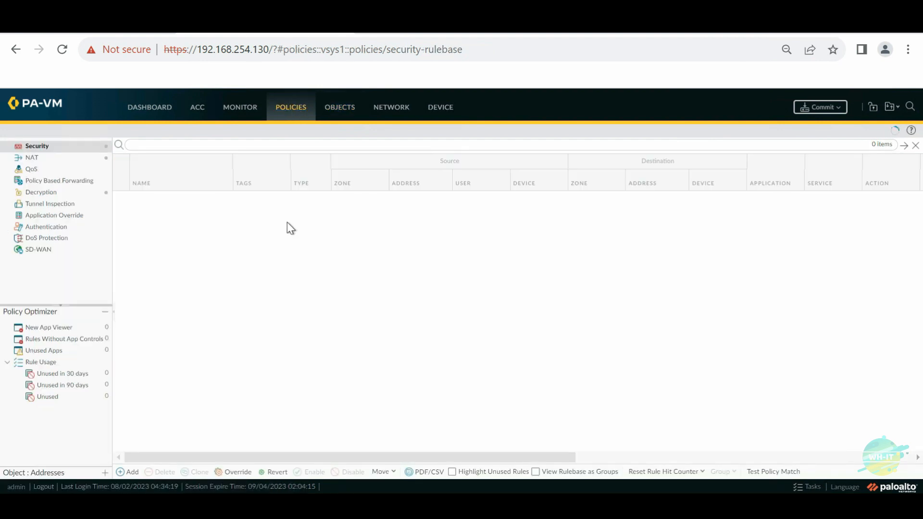
pyautogui.click(146, 198)
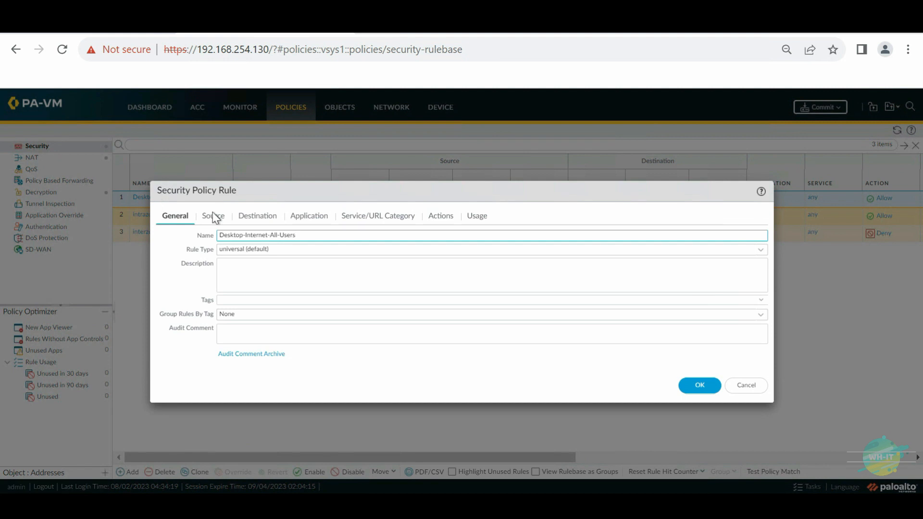
pyautogui.click(435, 218)
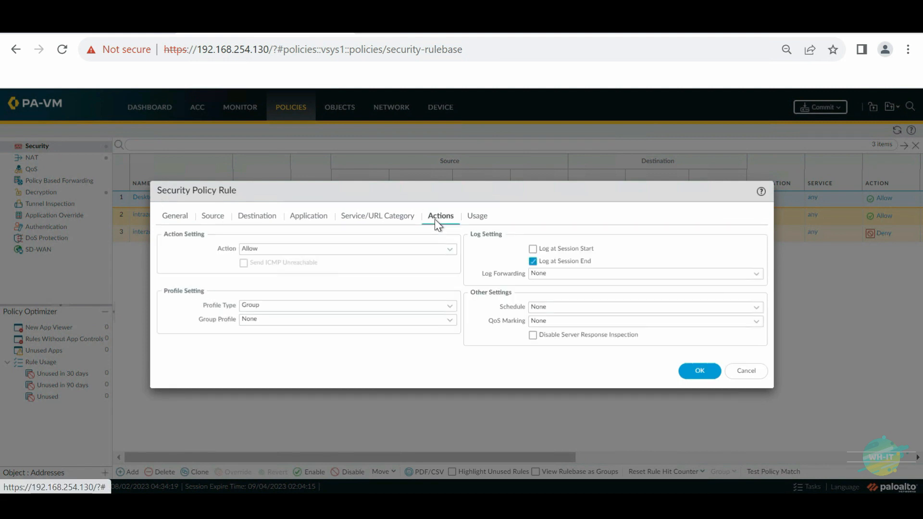
pyautogui.click(450, 320)
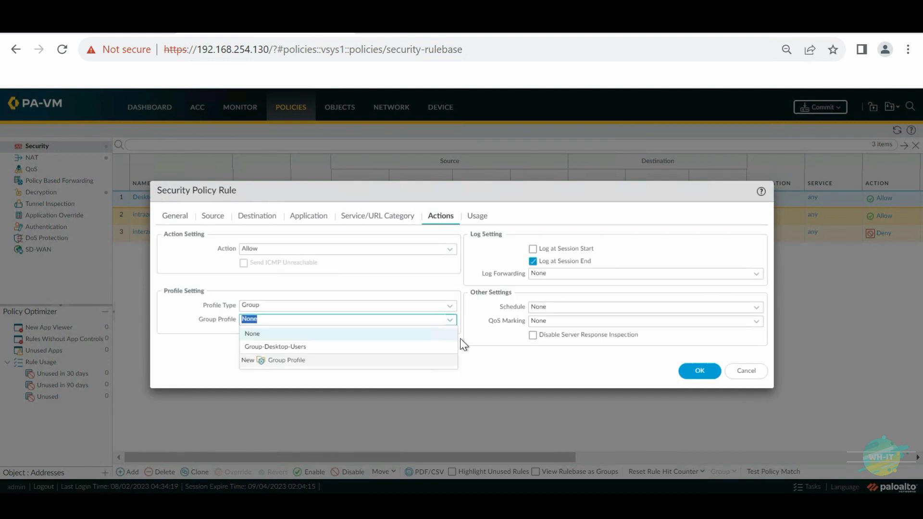
pyautogui.click(301, 347)
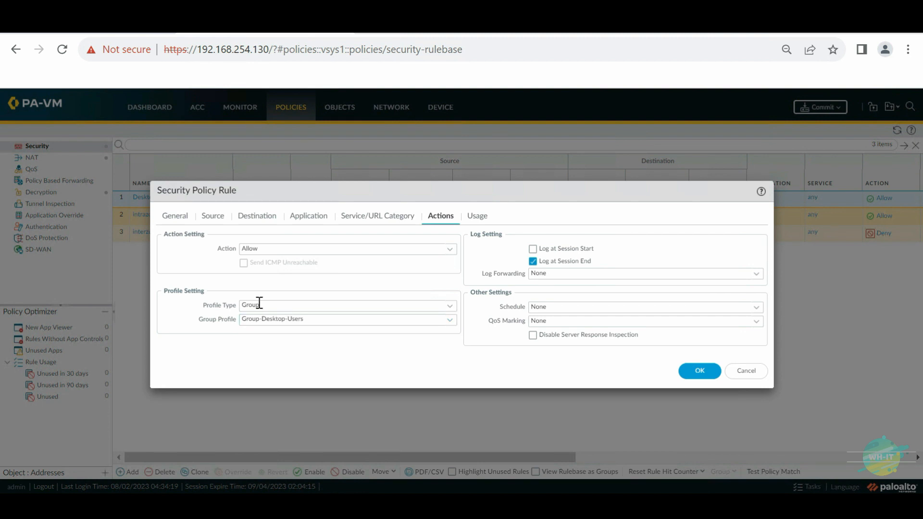
# Switch the rule's profile type to Profiles and back to Group
pyautogui.click(451, 308)
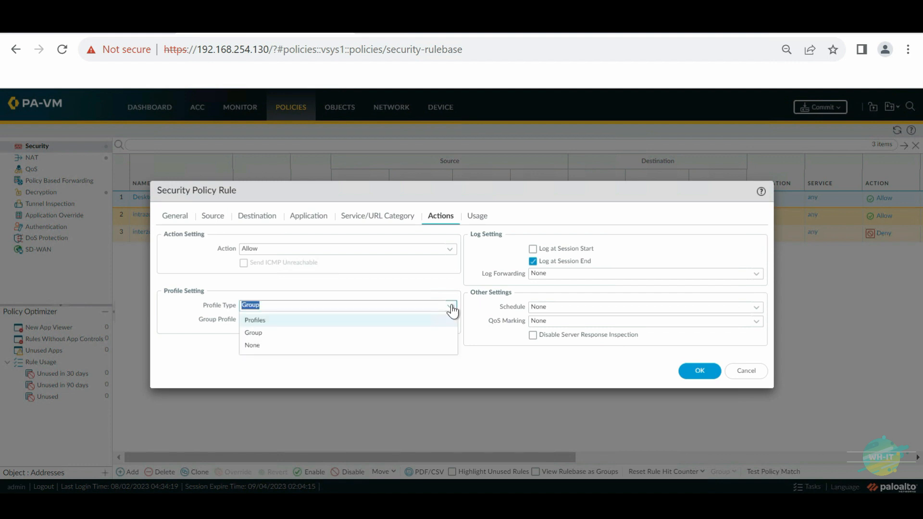
pyautogui.click(268, 318)
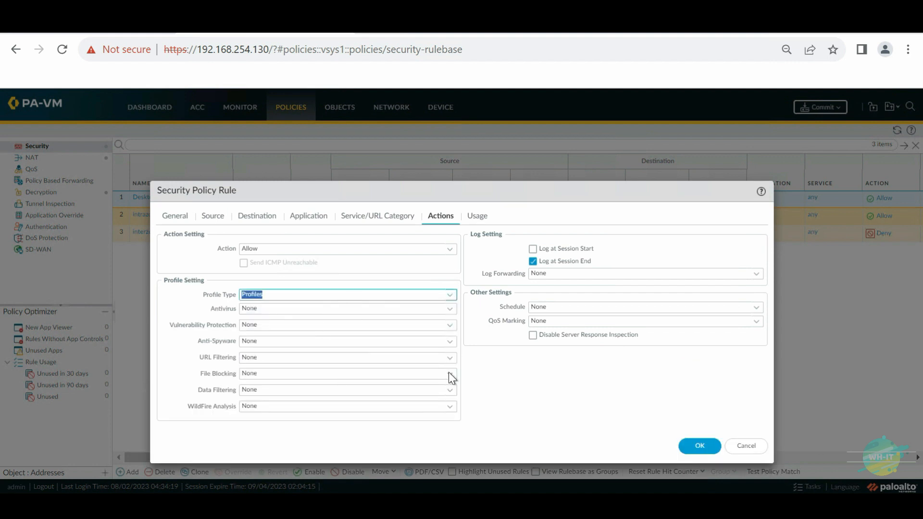
pyautogui.click(538, 273)
pyautogui.click(449, 295)
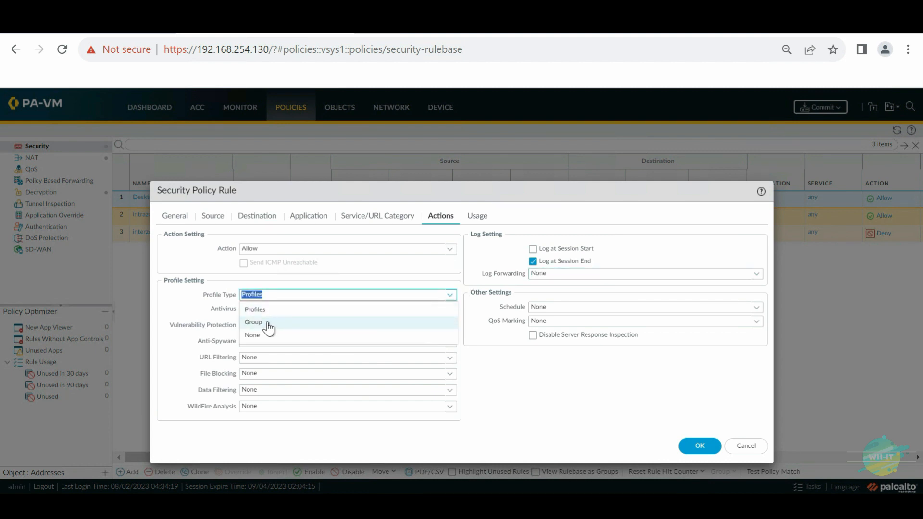
pyautogui.click(267, 324)
# Keep Group-Desktop-Users as the rule's group profile and save the rule
pyautogui.click(453, 324)
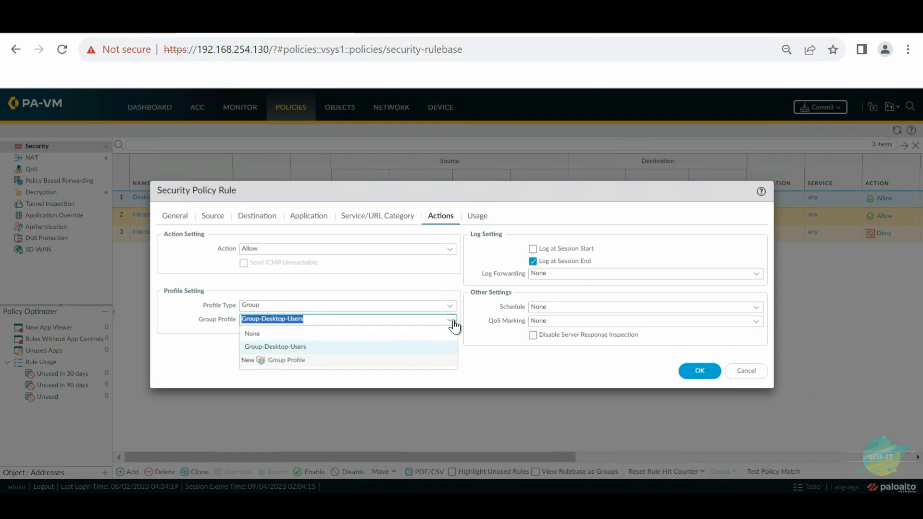
pyautogui.click(477, 341)
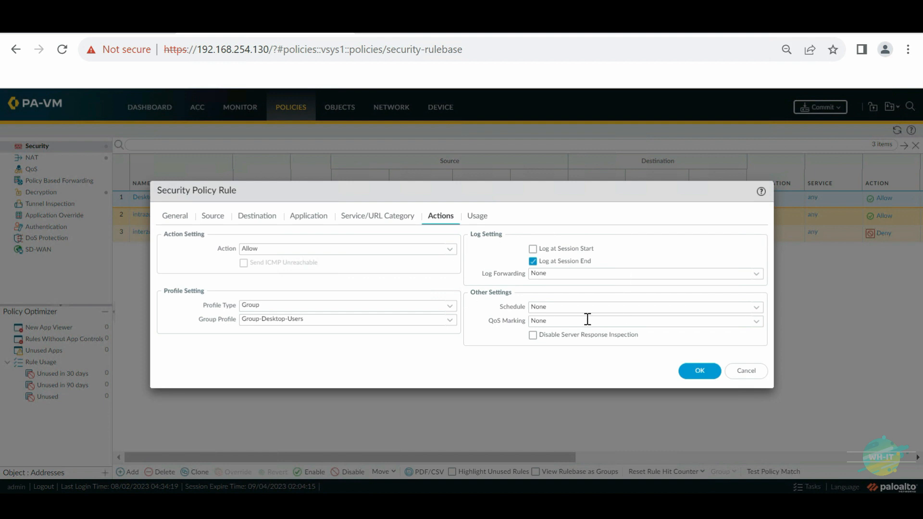
pyautogui.click(702, 374)
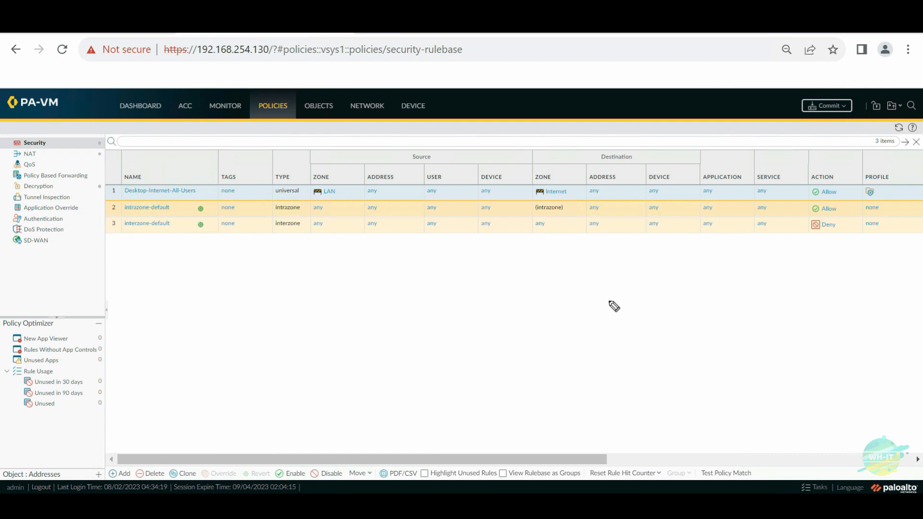
# Sketch a network diagram below the rule list with desktops A and B joined to a firewall that connects to an internet cloud
pyautogui.moveTo(532, 269)
pyautogui.mouseDown()
pyautogui.moveTo(533, 310)
pyautogui.moveTo(565, 265)
pyautogui.moveTo(572, 317)
pyautogui.moveTo(560, 287)
pyautogui.mouseUp()
pyautogui.moveTo(538, 298); pyautogui.dragTo(558, 296)
pyautogui.moveTo(547, 273)
pyautogui.mouseDown()
pyautogui.moveTo(546, 304)
pyautogui.moveTo(557, 304)
pyautogui.moveTo(476, 291)
pyautogui.mouseUp()
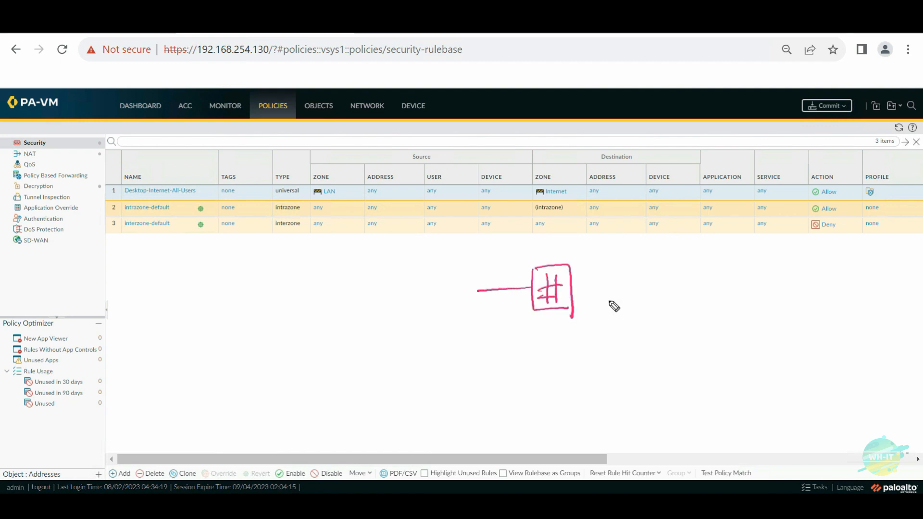
pyautogui.moveTo(477, 256); pyautogui.dragTo(478, 332)
pyautogui.moveTo(446, 272); pyautogui.dragTo(478, 272)
pyautogui.moveTo(450, 322); pyautogui.dragTo(477, 320)
pyautogui.moveTo(434, 279)
pyautogui.mouseDown()
pyautogui.moveTo(441, 255)
pyautogui.moveTo(429, 290)
pyautogui.mouseUp()
pyautogui.moveTo(439, 326)
pyautogui.mouseDown()
pyautogui.moveTo(439, 341)
pyautogui.moveTo(451, 332)
pyautogui.moveTo(453, 346)
pyautogui.mouseUp()
pyautogui.moveTo(432, 357); pyautogui.dragTo(455, 355)
pyautogui.moveTo(414, 279)
pyautogui.mouseDown()
pyautogui.moveTo(418, 265)
pyautogui.moveTo(423, 278)
pyautogui.mouseUp()
pyautogui.moveTo(419, 262)
pyautogui.mouseDown()
pyautogui.moveTo(405, 280)
pyautogui.moveTo(414, 262)
pyautogui.mouseUp()
pyautogui.moveTo(417, 342); pyautogui.dragTo(417, 354)
pyautogui.moveTo(416, 339)
pyautogui.mouseDown()
pyautogui.moveTo(424, 351)
pyautogui.moveTo(414, 356)
pyautogui.mouseUp()
pyautogui.moveTo(414, 330)
pyautogui.mouseDown()
pyautogui.moveTo(432, 356)
pyautogui.moveTo(418, 347)
pyautogui.mouseUp()
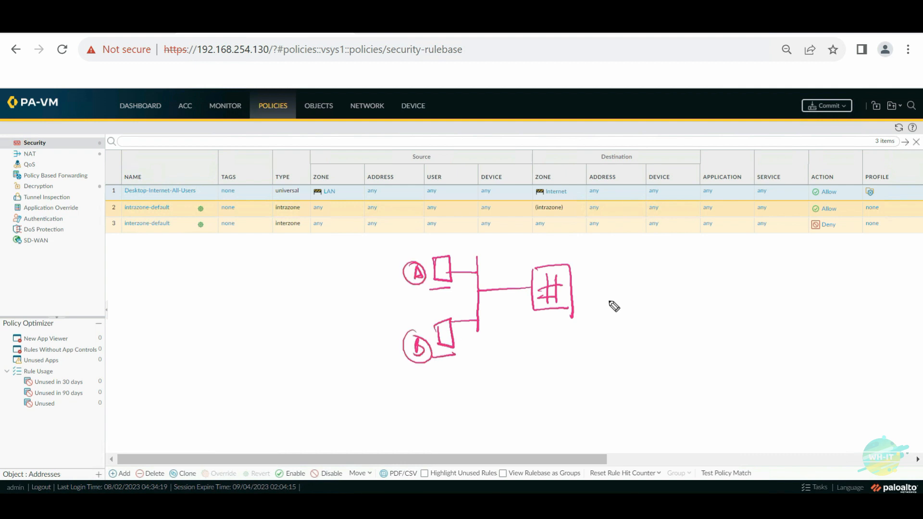
pyautogui.moveTo(572, 288)
pyautogui.mouseDown()
pyautogui.moveTo(630, 286)
pyautogui.moveTo(627, 274)
pyautogui.mouseUp()
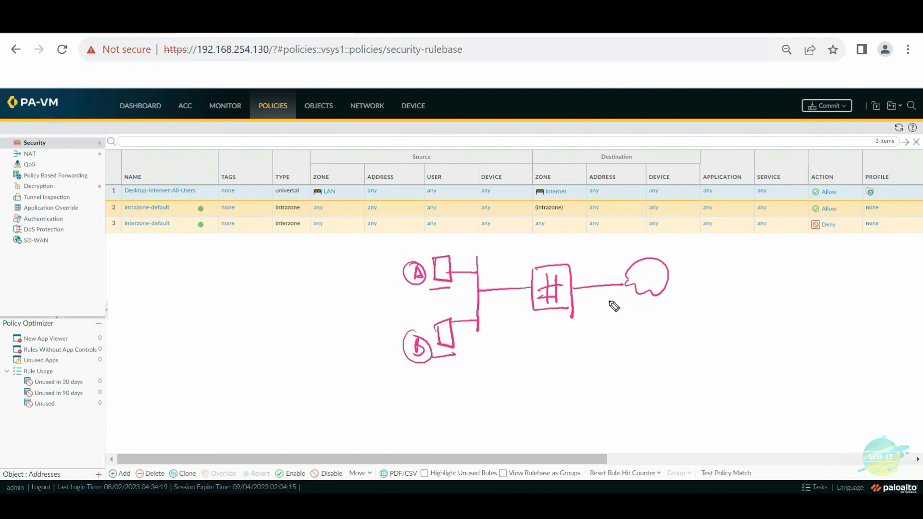
# Draw a traffic arrow from desktop A to the firewall, circle rule 1 and mark its source, destination, application and service criteria with arrows
pyautogui.moveTo(435, 288)
pyautogui.mouseDown()
pyautogui.moveTo(483, 279)
pyautogui.moveTo(521, 287)
pyautogui.mouseUp()
pyautogui.moveTo(114, 180)
pyautogui.mouseDown()
pyautogui.moveTo(123, 186)
pyautogui.moveTo(108, 180)
pyautogui.mouseUp()
pyautogui.moveTo(345, 171)
pyautogui.mouseDown()
pyautogui.moveTo(351, 183)
pyautogui.moveTo(408, 171)
pyautogui.moveTo(404, 189)
pyautogui.mouseUp()
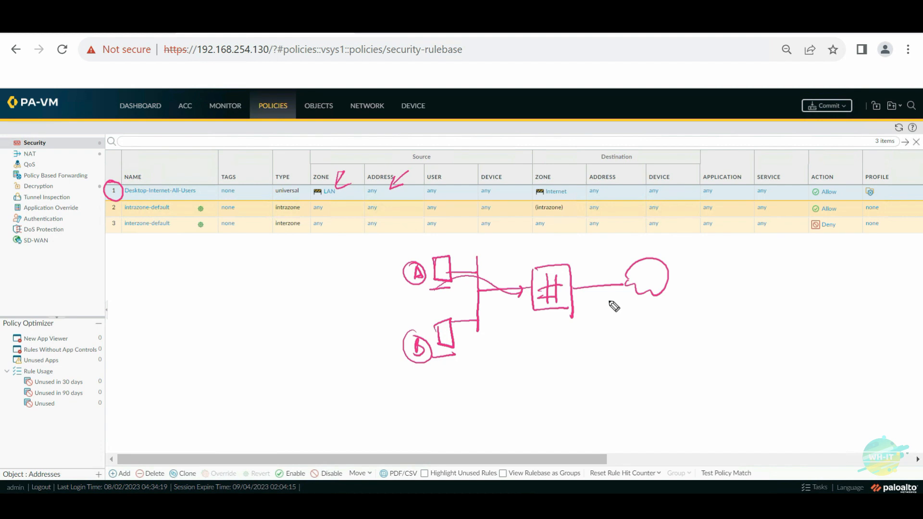
pyautogui.moveTo(458, 188)
pyautogui.mouseDown()
pyautogui.moveTo(477, 173)
pyautogui.moveTo(468, 189)
pyautogui.mouseUp()
pyautogui.moveTo(559, 184)
pyautogui.mouseDown()
pyautogui.moveTo(577, 170)
pyautogui.moveTo(573, 185)
pyautogui.mouseUp()
pyautogui.moveTo(572, 283)
pyautogui.mouseDown()
pyautogui.moveTo(570, 294)
pyautogui.moveTo(577, 285)
pyautogui.mouseUp()
pyautogui.hotkey('ctrl', 'z')
pyautogui.moveTo(620, 185)
pyautogui.mouseDown()
pyautogui.moveTo(639, 174)
pyautogui.moveTo(630, 189)
pyautogui.mouseUp()
pyautogui.moveTo(729, 185)
pyautogui.mouseDown()
pyautogui.moveTo(750, 169)
pyautogui.moveTo(742, 186)
pyautogui.moveTo(809, 169)
pyautogui.moveTo(795, 191)
pyautogui.mouseUp()
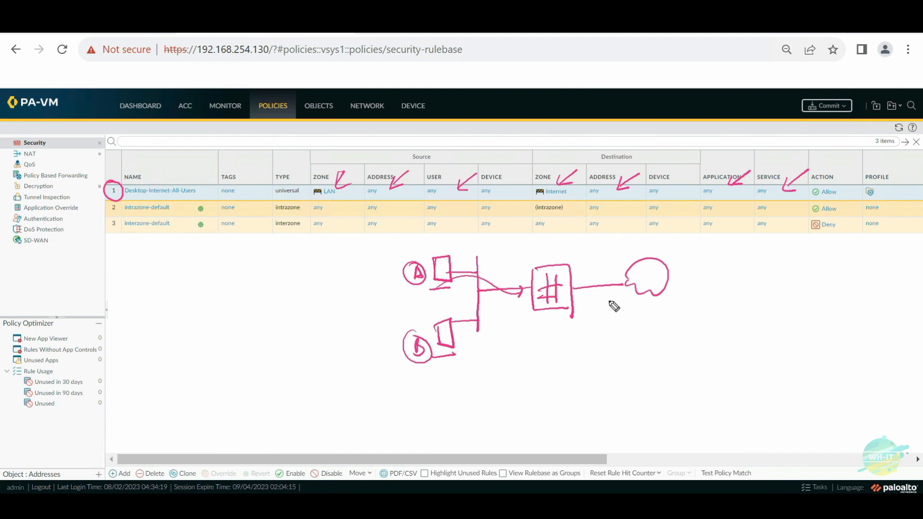
# Circle the Allow action of rule 1 with an arrow pointing to it, and circle the Profile column heading
pyautogui.moveTo(841, 174)
pyautogui.mouseDown()
pyautogui.moveTo(808, 164)
pyautogui.moveTo(797, 192)
pyautogui.moveTo(836, 204)
pyautogui.moveTo(836, 168)
pyautogui.mouseUp()
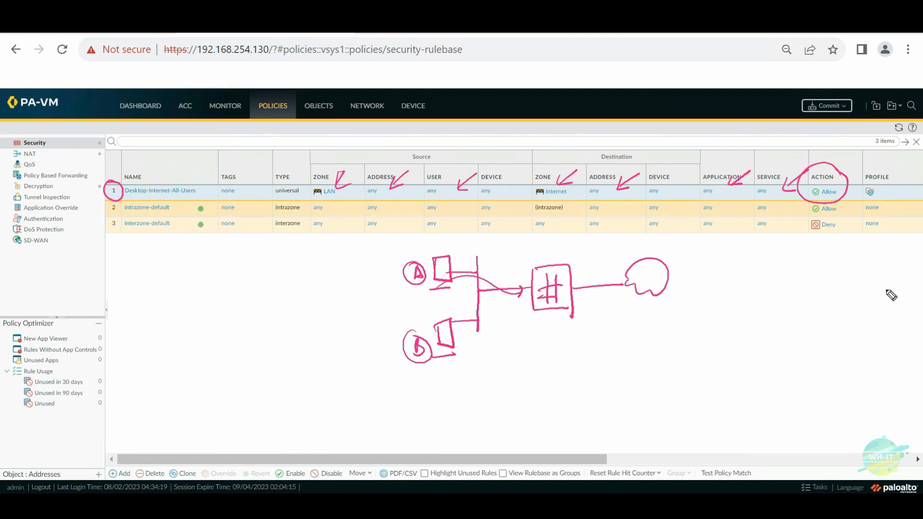
pyautogui.moveTo(749, 217)
pyautogui.mouseDown()
pyautogui.moveTo(794, 202)
pyautogui.moveTo(789, 211)
pyautogui.mouseUp()
pyautogui.moveTo(883, 165)
pyautogui.mouseDown()
pyautogui.moveTo(856, 172)
pyautogui.moveTo(887, 183)
pyautogui.moveTo(871, 164)
pyautogui.mouseUp()
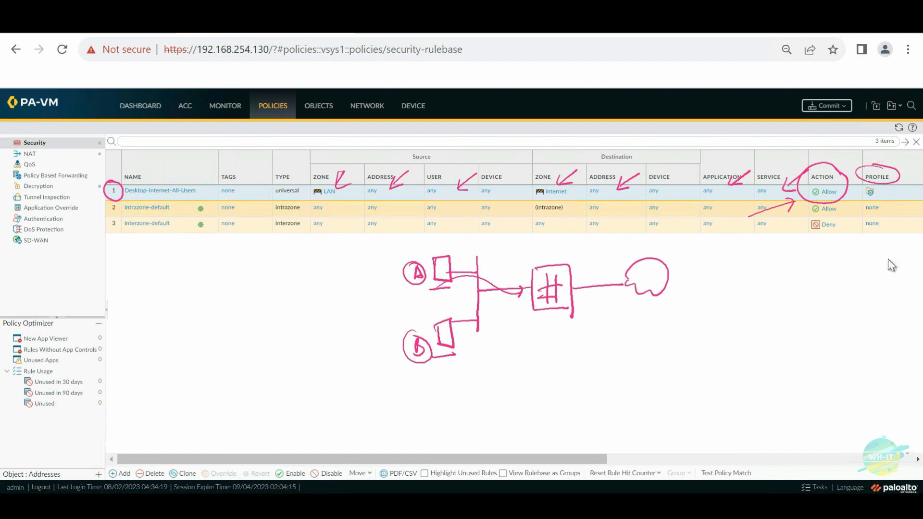
# Check which profile group is attached to rule 1 in the Profile column
pyautogui.click(916, 197)
pyautogui.moveTo(912, 211)
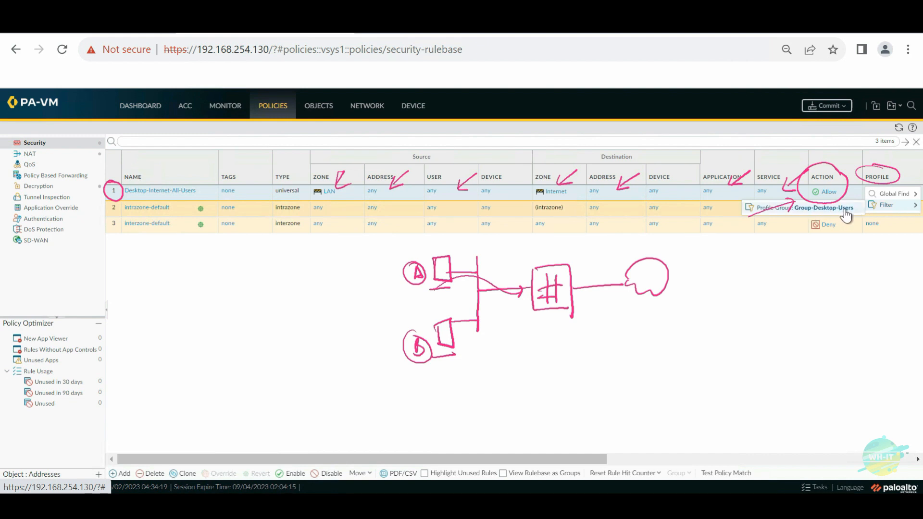
pyautogui.click(849, 283)
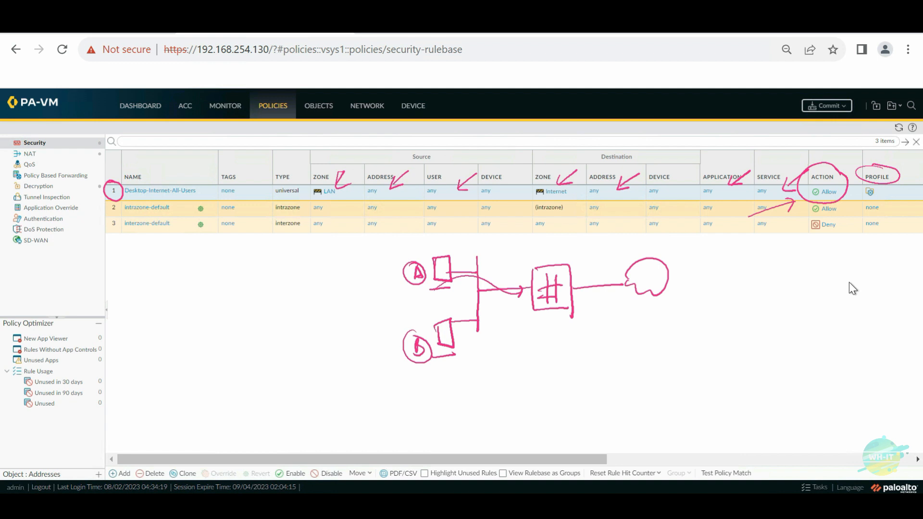
# Circle rule 1's profile icon, draw a line down from it, and handwrite "url cate" and "social net" below
pyautogui.press('ctrl')
pyautogui.moveTo(878, 180)
pyautogui.mouseDown()
pyautogui.moveTo(875, 205)
pyautogui.moveTo(876, 181)
pyautogui.moveTo(813, 260)
pyautogui.mouseUp()
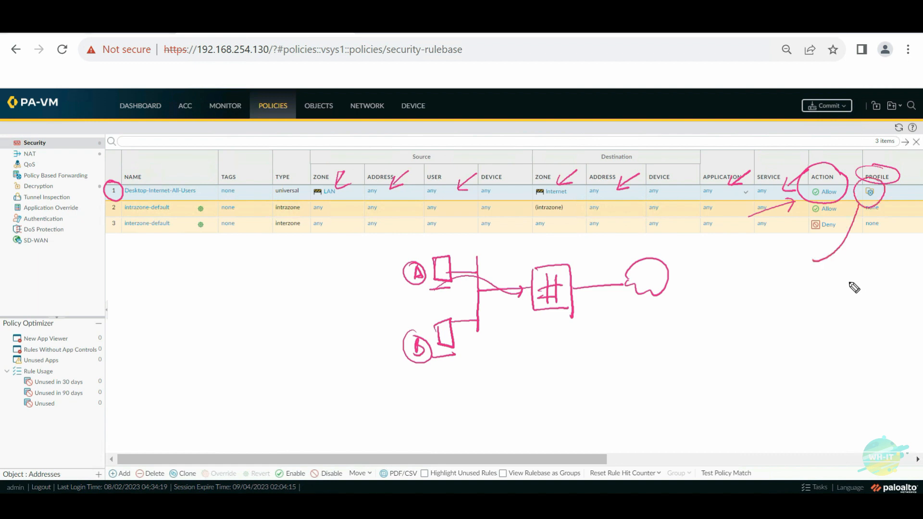
pyautogui.moveTo(734, 262)
pyautogui.mouseDown()
pyautogui.moveTo(760, 265)
pyautogui.moveTo(768, 255)
pyautogui.moveTo(764, 277)
pyautogui.mouseUp()
pyautogui.moveTo(786, 261)
pyautogui.mouseDown()
pyautogui.moveTo(783, 278)
pyautogui.moveTo(817, 274)
pyautogui.mouseUp()
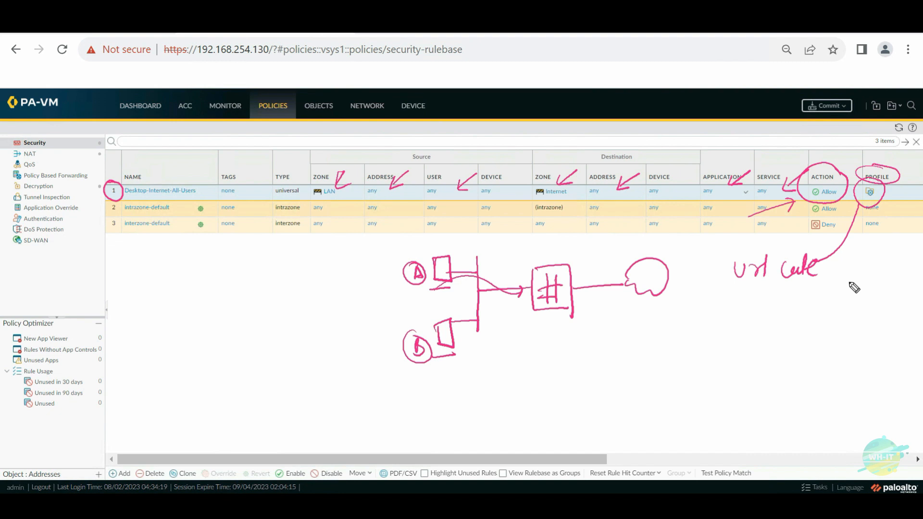
pyautogui.moveTo(774, 298)
pyautogui.mouseDown()
pyautogui.moveTo(764, 317)
pyautogui.moveTo(782, 307)
pyautogui.mouseUp()
pyautogui.moveTo(790, 304)
pyautogui.mouseDown()
pyautogui.moveTo(787, 312)
pyautogui.moveTo(817, 315)
pyautogui.mouseUp()
pyautogui.moveTo(821, 291)
pyautogui.mouseDown()
pyautogui.moveTo(822, 316)
pyautogui.moveTo(854, 296)
pyautogui.moveTo(862, 311)
pyautogui.mouseUp()
pyautogui.moveTo(861, 302); pyautogui.dragTo(875, 298)
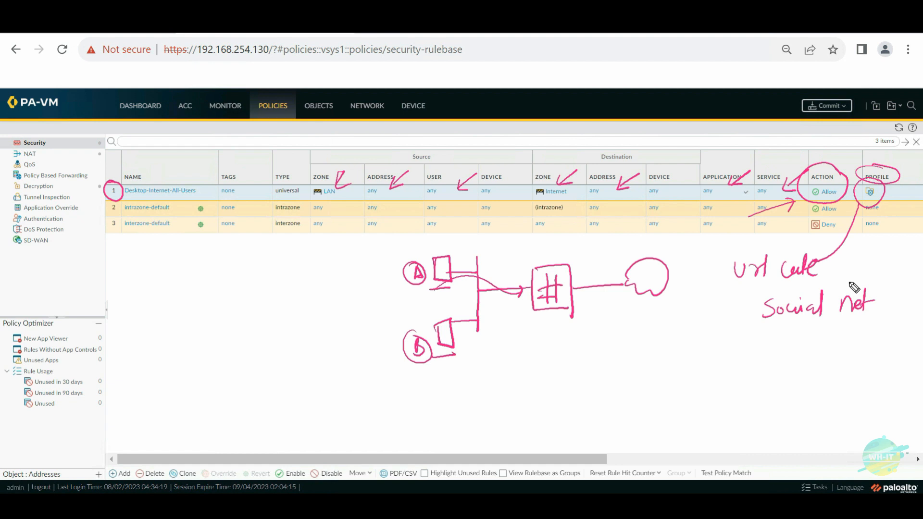
# Draw an arrow linking "url cate" to "social net" and another from there down to the handwritten word "Deny"
pyautogui.moveTo(738, 286)
pyautogui.mouseDown()
pyautogui.moveTo(733, 311)
pyautogui.moveTo(751, 326)
pyautogui.mouseUp()
pyautogui.moveTo(851, 323)
pyautogui.mouseDown()
pyautogui.moveTo(846, 356)
pyautogui.moveTo(853, 344)
pyautogui.mouseUp()
pyautogui.moveTo(803, 373); pyautogui.dragTo(805, 394)
pyautogui.moveTo(802, 370)
pyautogui.mouseDown()
pyautogui.moveTo(805, 395)
pyautogui.moveTo(844, 392)
pyautogui.mouseUp()
pyautogui.moveTo(847, 375); pyautogui.dragTo(852, 400)
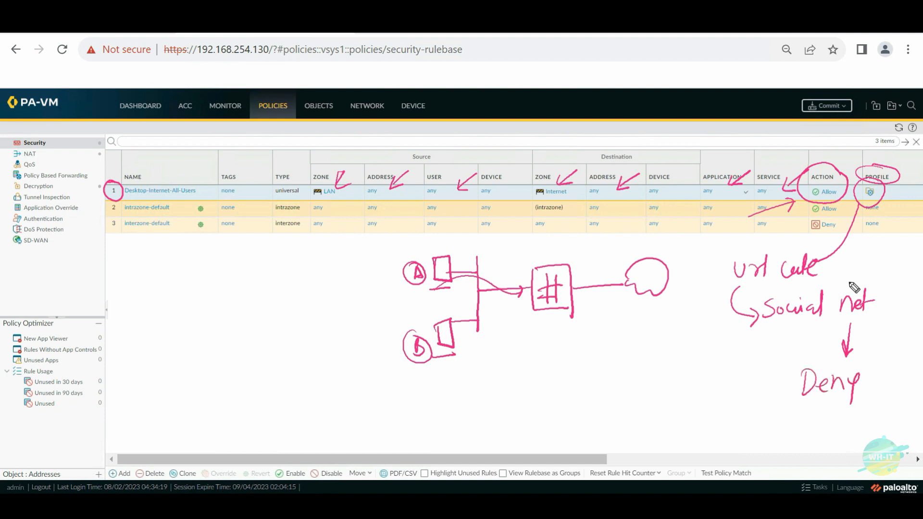
# Circle the handwritten "Deny" and point arrows at it, at rule 1's Allow action and at the Profile column
pyautogui.moveTo(770, 140); pyautogui.dragTo(790, 171)
pyautogui.moveTo(789, 154); pyautogui.dragTo(793, 179)
pyautogui.moveTo(867, 372)
pyautogui.mouseDown()
pyautogui.moveTo(848, 364)
pyautogui.moveTo(800, 391)
pyautogui.moveTo(870, 370)
pyautogui.mouseUp()
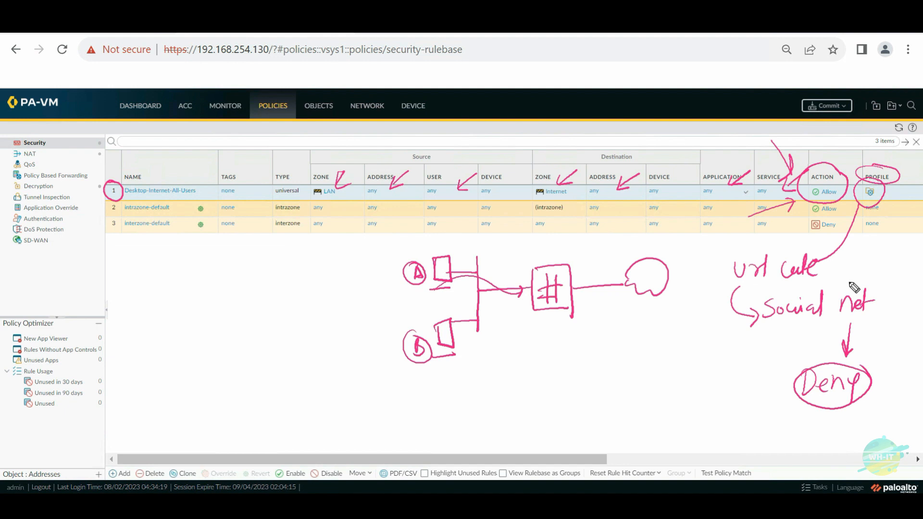
pyautogui.moveTo(850, 153)
pyautogui.mouseDown()
pyautogui.moveTo(831, 168)
pyautogui.moveTo(843, 168)
pyautogui.mouseUp()
pyautogui.moveTo(887, 227); pyautogui.dragTo(885, 202)
pyautogui.moveTo(881, 214)
pyautogui.mouseDown()
pyautogui.moveTo(884, 200)
pyautogui.moveTo(892, 212)
pyautogui.mouseUp()
pyautogui.moveTo(885, 354)
pyautogui.mouseDown()
pyautogui.moveTo(869, 366)
pyautogui.moveTo(880, 367)
pyautogui.mouseUp()
pyautogui.moveTo(794, 128); pyautogui.dragTo(810, 164)
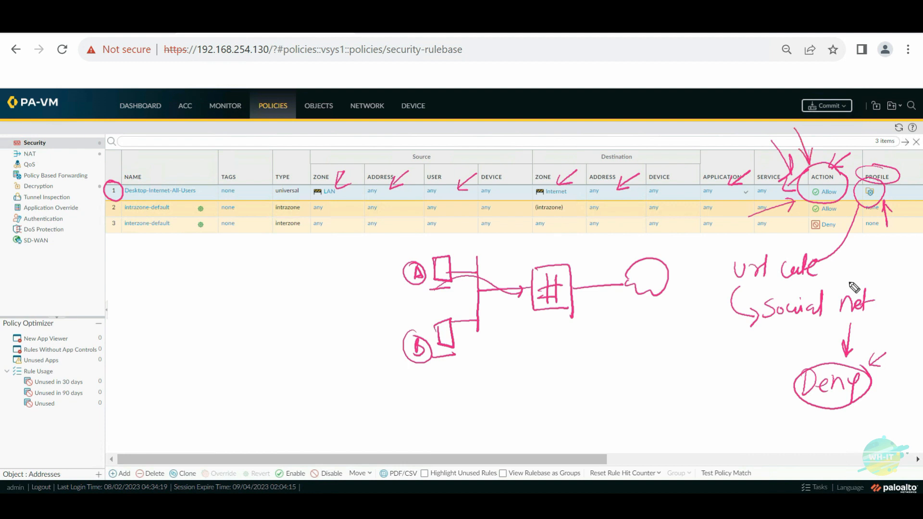
pyautogui.moveTo(852, 136); pyautogui.dragTo(864, 165)
pyautogui.moveTo(739, 375)
pyautogui.mouseDown()
pyautogui.moveTo(779, 383)
pyautogui.moveTo(770, 394)
pyautogui.mouseUp()
pyautogui.moveTo(781, 236)
pyautogui.mouseDown()
pyautogui.moveTo(808, 209)
pyautogui.moveTo(807, 231)
pyautogui.mouseUp()
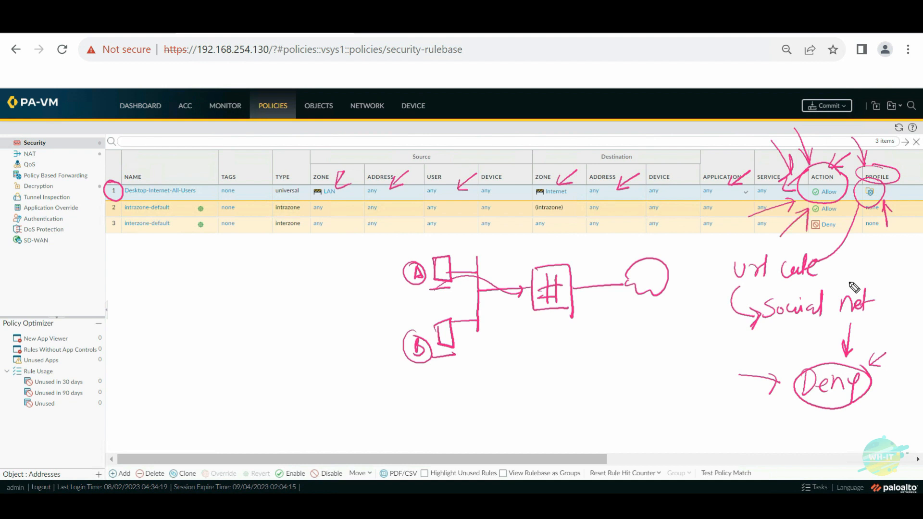
pyautogui.moveTo(776, 352)
pyautogui.mouseDown()
pyautogui.moveTo(799, 362)
pyautogui.moveTo(796, 369)
pyautogui.mouseUp()
# Handwrite a numbered list below the firewall sketch, starting with a circled 1 and "Security"
pyautogui.moveTo(580, 341); pyautogui.dragTo(580, 361)
pyautogui.moveTo(583, 339)
pyautogui.mouseDown()
pyautogui.moveTo(591, 358)
pyautogui.moveTo(587, 339)
pyautogui.mouseUp()
pyautogui.moveTo(609, 342)
pyautogui.mouseDown()
pyautogui.moveTo(601, 358)
pyautogui.moveTo(642, 348)
pyautogui.moveTo(647, 333)
pyautogui.moveTo(672, 349)
pyautogui.mouseUp()
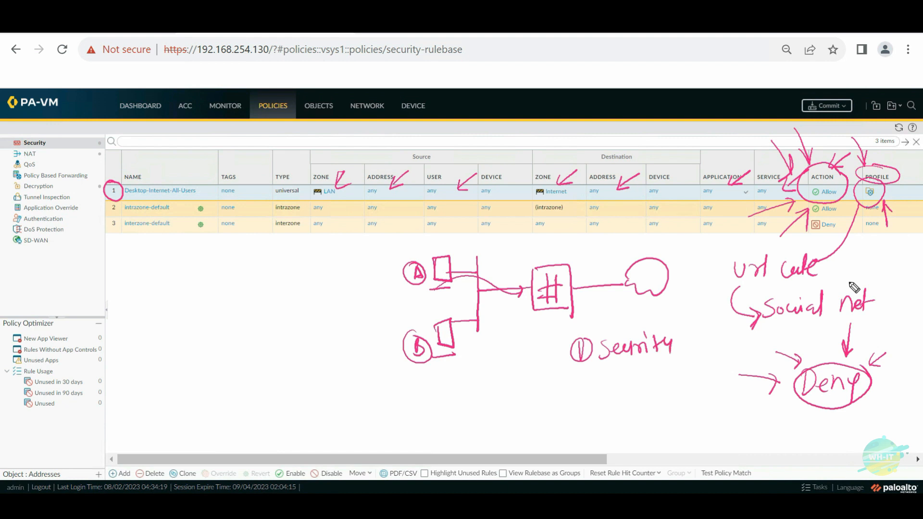
pyautogui.moveTo(579, 379); pyautogui.dragTo(589, 398)
pyautogui.moveTo(582, 375)
pyautogui.mouseDown()
pyautogui.moveTo(572, 407)
pyautogui.moveTo(584, 375)
pyautogui.moveTo(688, 384)
pyautogui.mouseUp()
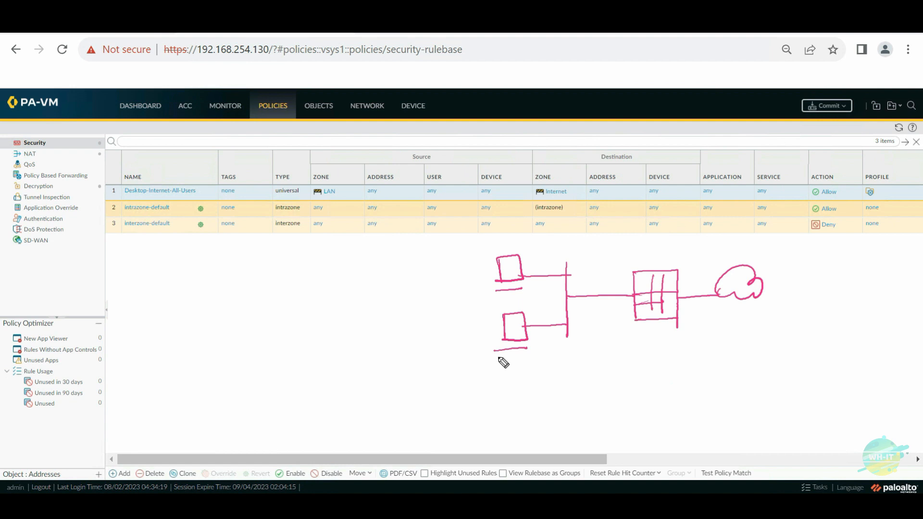
# Label the sketched desktops "MKT" with a circled 20, and connect the internet cloud to a server labelled "FB"
pyautogui.moveTo(415, 251); pyautogui.dragTo(437, 256)
pyautogui.moveTo(441, 243); pyautogui.dragTo(448, 253)
pyautogui.moveTo(445, 243); pyautogui.dragTo(458, 238)
pyautogui.moveTo(452, 241)
pyautogui.mouseDown()
pyautogui.moveTo(454, 253)
pyautogui.moveTo(483, 243)
pyautogui.moveTo(485, 221)
pyautogui.mouseUp()
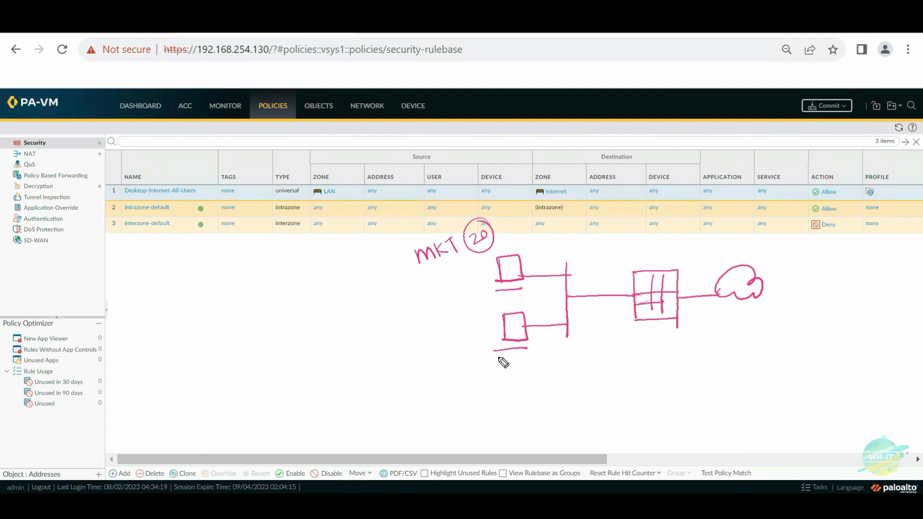
pyautogui.moveTo(756, 277)
pyautogui.mouseDown()
pyautogui.moveTo(794, 243)
pyautogui.moveTo(795, 258)
pyautogui.mouseUp()
pyautogui.moveTo(794, 223); pyautogui.dragTo(796, 258)
pyautogui.moveTo(789, 192)
pyautogui.mouseDown()
pyautogui.moveTo(780, 213)
pyautogui.moveTo(798, 206)
pyautogui.mouseUp()
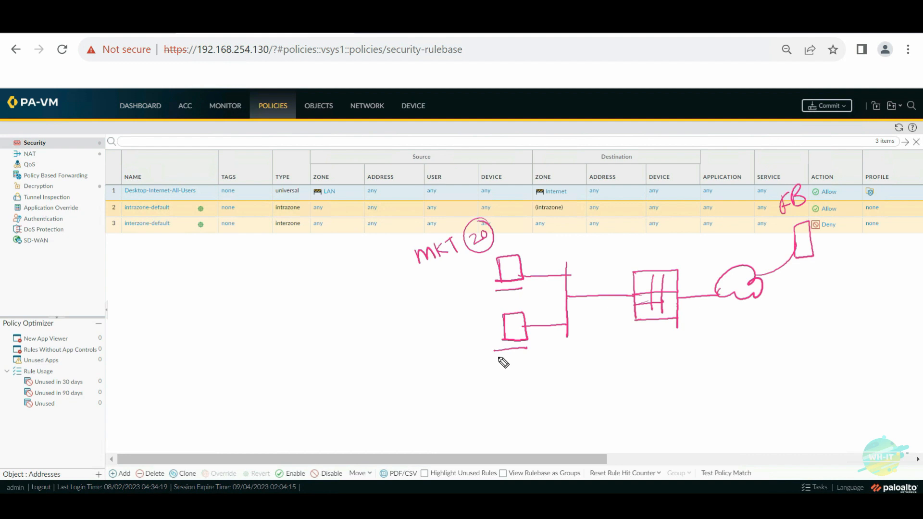
# Circle rule 1's number and its profile icon, and draw a line from the icon to the handwritten note "SN Deny"
pyautogui.moveTo(115, 180)
pyautogui.mouseDown()
pyautogui.moveTo(111, 200)
pyautogui.moveTo(117, 182)
pyautogui.mouseUp()
pyautogui.moveTo(874, 185)
pyautogui.mouseDown()
pyautogui.moveTo(858, 190)
pyautogui.moveTo(879, 192)
pyautogui.moveTo(857, 257)
pyautogui.moveTo(821, 282)
pyautogui.moveTo(834, 267)
pyautogui.moveTo(842, 279)
pyautogui.mouseUp()
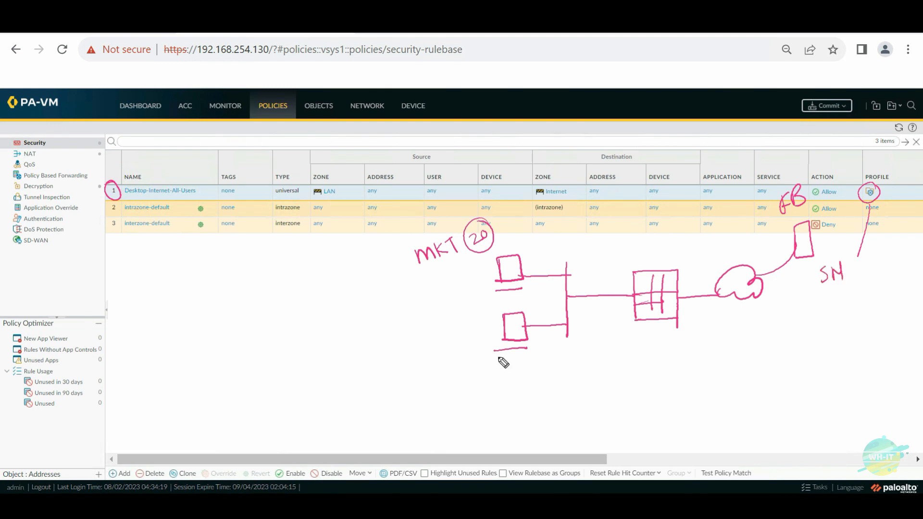
pyautogui.moveTo(850, 288); pyautogui.dragTo(846, 301)
pyautogui.moveTo(844, 294)
pyautogui.mouseDown()
pyautogui.moveTo(856, 288)
pyautogui.moveTo(845, 301)
pyautogui.mouseUp()
pyautogui.moveTo(860, 296)
pyautogui.mouseDown()
pyautogui.moveTo(879, 294)
pyautogui.moveTo(889, 280)
pyautogui.moveTo(882, 304)
pyautogui.mouseUp()
# Underline "MKT" and draw arrows pointing at "FB", the circled 20, rule 1's name and its profile icon
pyautogui.moveTo(433, 274)
pyautogui.mouseDown()
pyautogui.moveTo(467, 261)
pyautogui.moveTo(465, 268)
pyautogui.mouseUp()
pyautogui.moveTo(749, 218); pyautogui.dragTo(768, 211)
pyautogui.moveTo(760, 208); pyautogui.dragTo(763, 222)
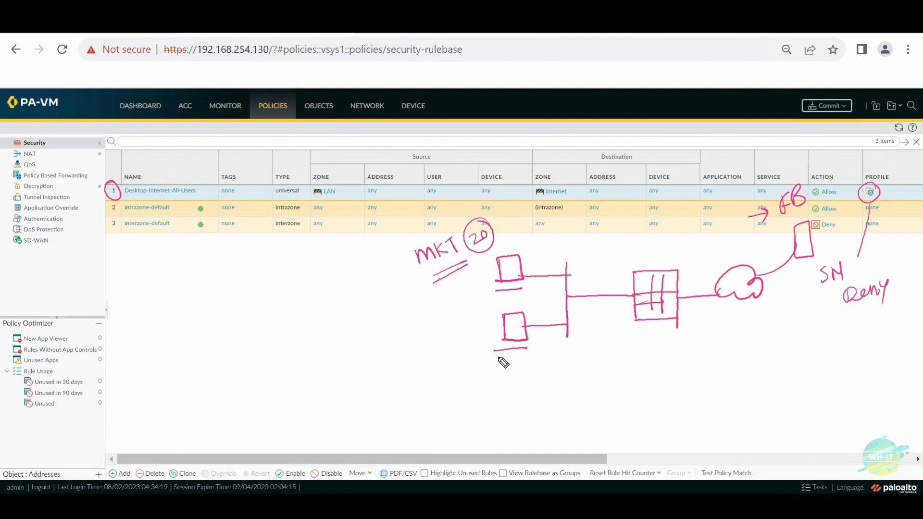
pyautogui.moveTo(512, 204); pyautogui.dragTo(495, 228)
pyautogui.moveTo(498, 211)
pyautogui.mouseDown()
pyautogui.moveTo(495, 229)
pyautogui.moveTo(518, 222)
pyautogui.mouseUp()
pyautogui.moveTo(214, 171); pyautogui.dragTo(191, 190)
pyautogui.moveTo(191, 191); pyautogui.dragTo(210, 188)
pyautogui.moveTo(900, 185)
pyautogui.mouseDown()
pyautogui.moveTo(881, 191)
pyautogui.moveTo(893, 194)
pyautogui.mouseUp()
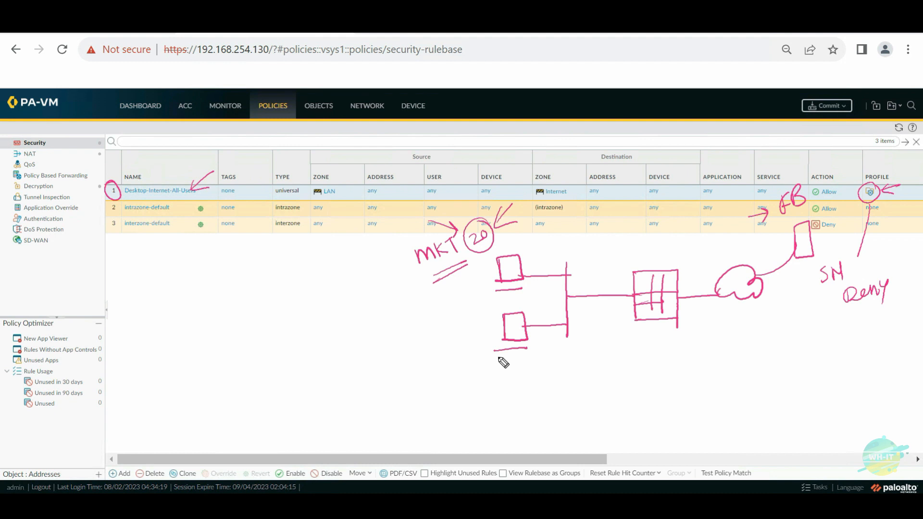
# Clear the drawings and add a security policy rule named "Social Networking for MKT"
pyautogui.hotkey('ctrl', 'shift', '7')
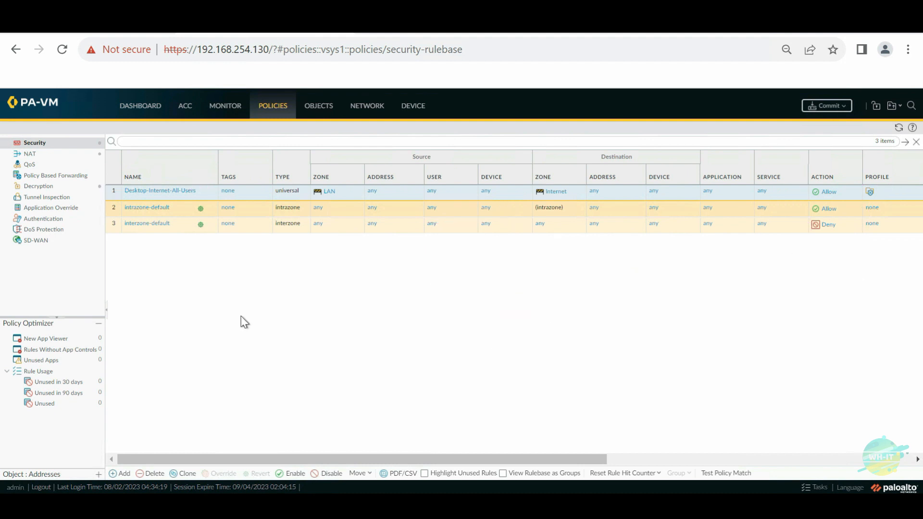
pyautogui.click(121, 475)
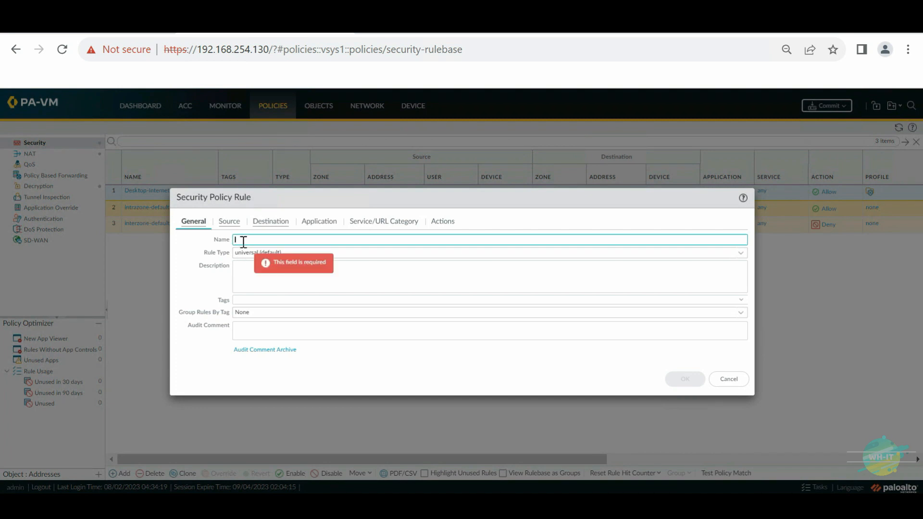
pyautogui.write('Social')
pyautogui.write(' Networking')
pyautogui.write(' for MKT')
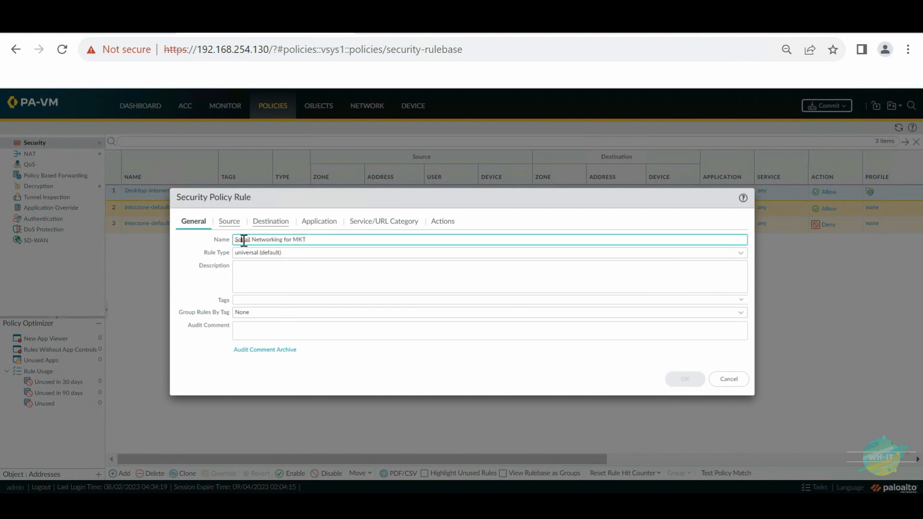
pyautogui.rightClick(244, 240)
pyautogui.click(278, 253)
# Set the rule's source zone to LAN and its source address to 192.168.20.0/24
pyautogui.click(228, 221)
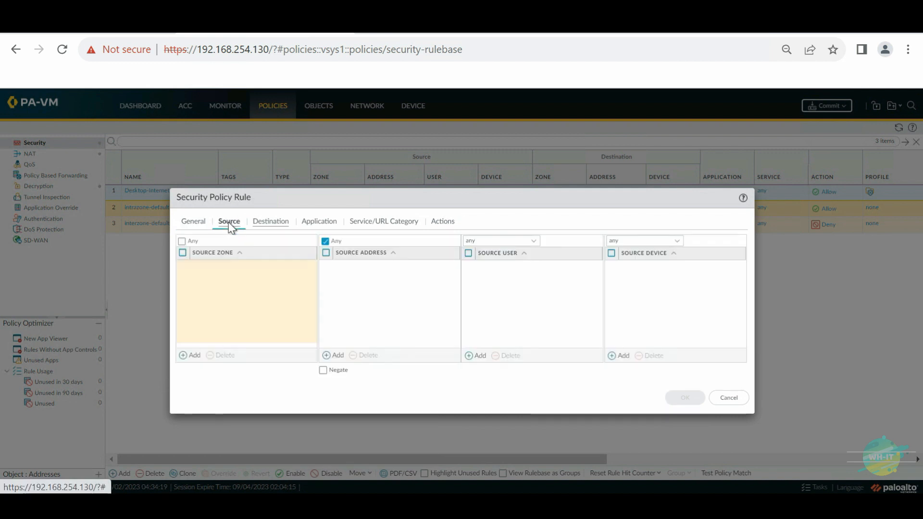
pyautogui.click(191, 357)
pyautogui.click(210, 297)
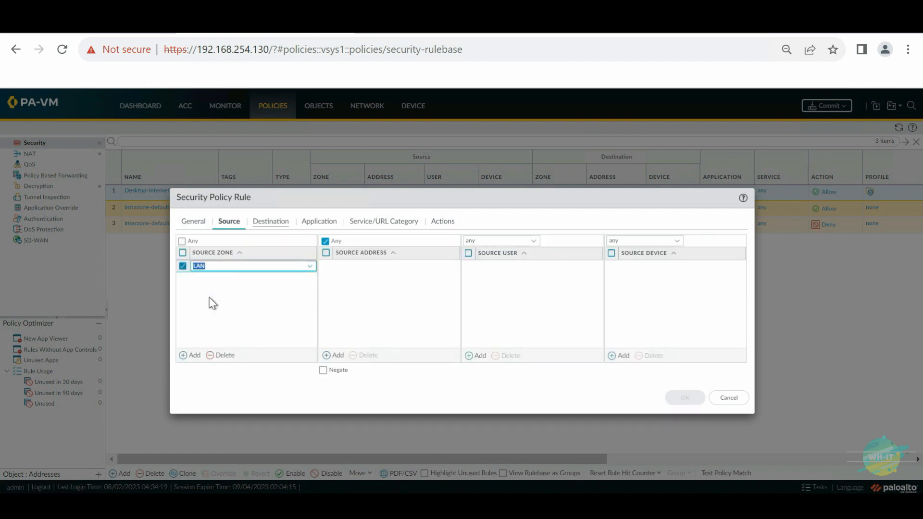
pyautogui.click(335, 356)
pyautogui.write('192.168.2')
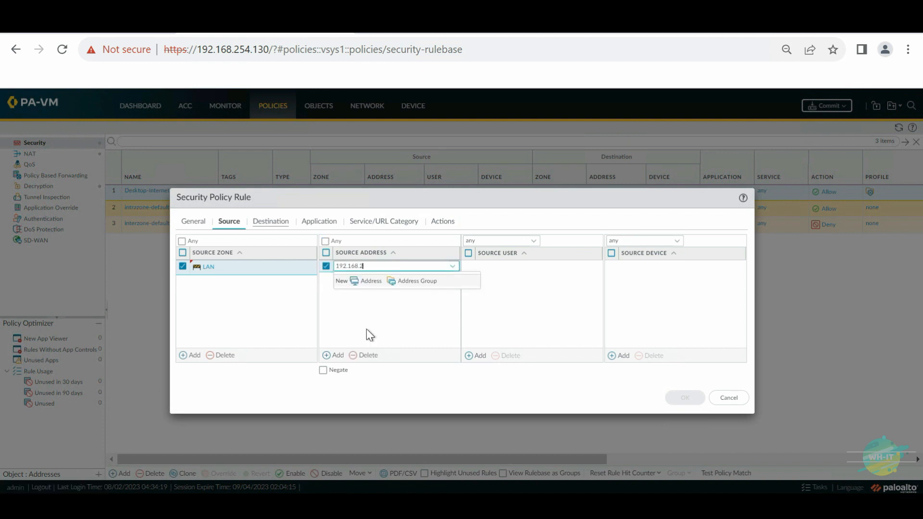
pyautogui.write('0.0/24')
pyautogui.press('Return')
# Check the source user options available for the rule
pyautogui.click(555, 339)
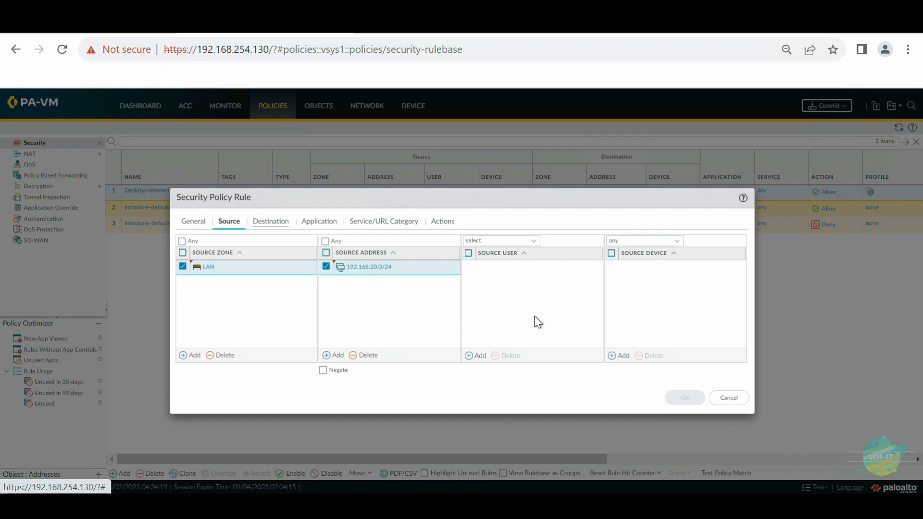
pyautogui.click(478, 356)
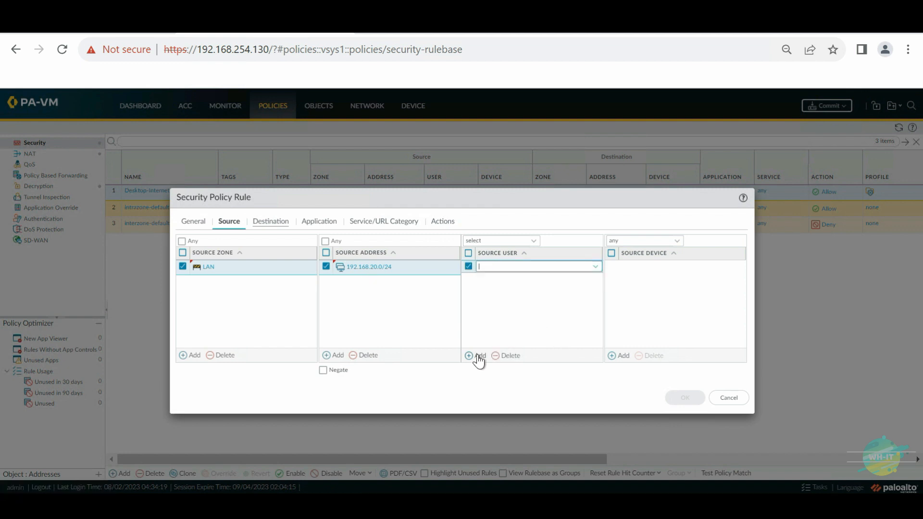
pyautogui.click(563, 323)
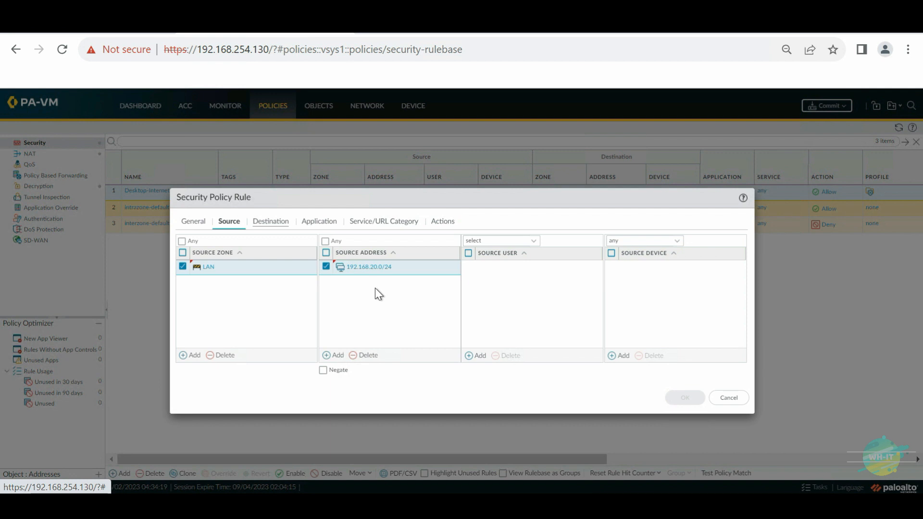
# Set the rule's destination zone to Internet
pyautogui.click(270, 222)
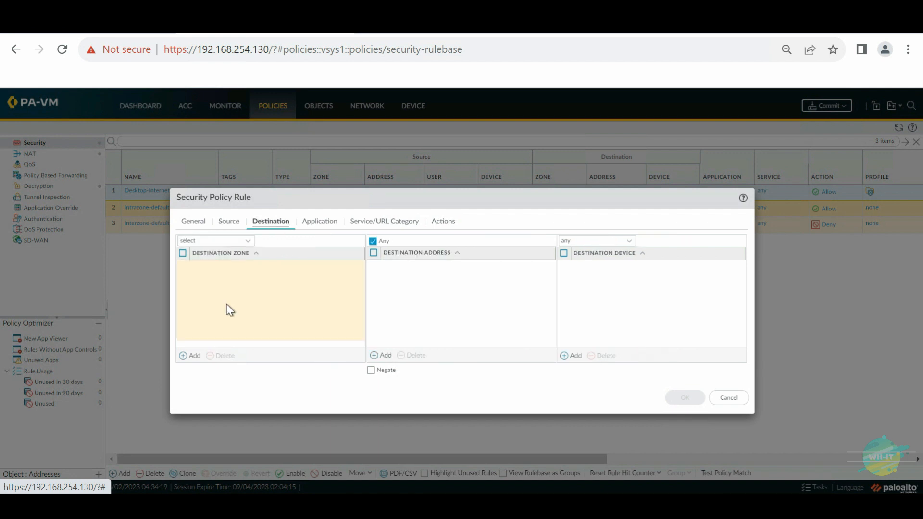
pyautogui.click(186, 355)
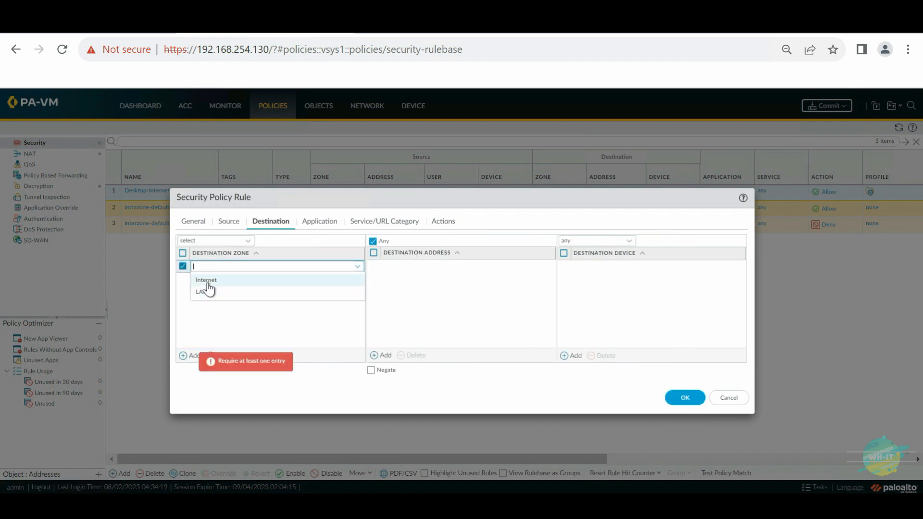
pyautogui.click(208, 282)
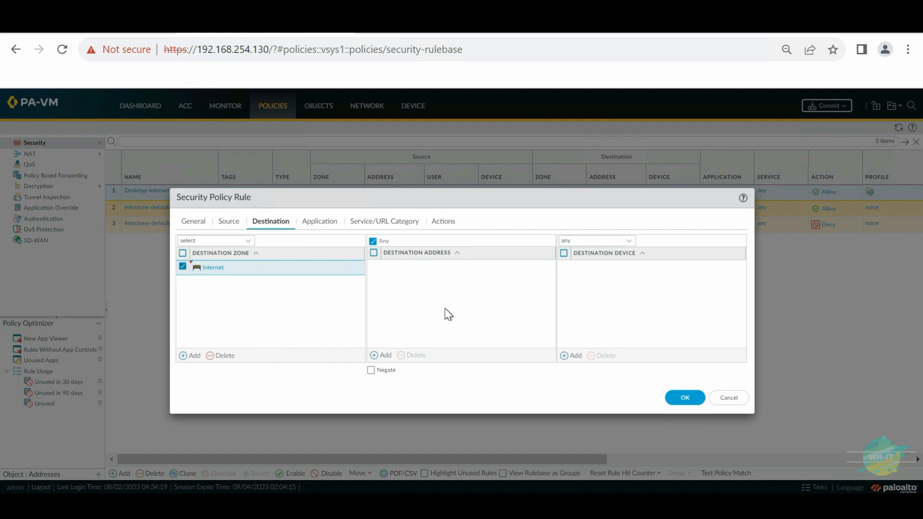
pyautogui.click(313, 223)
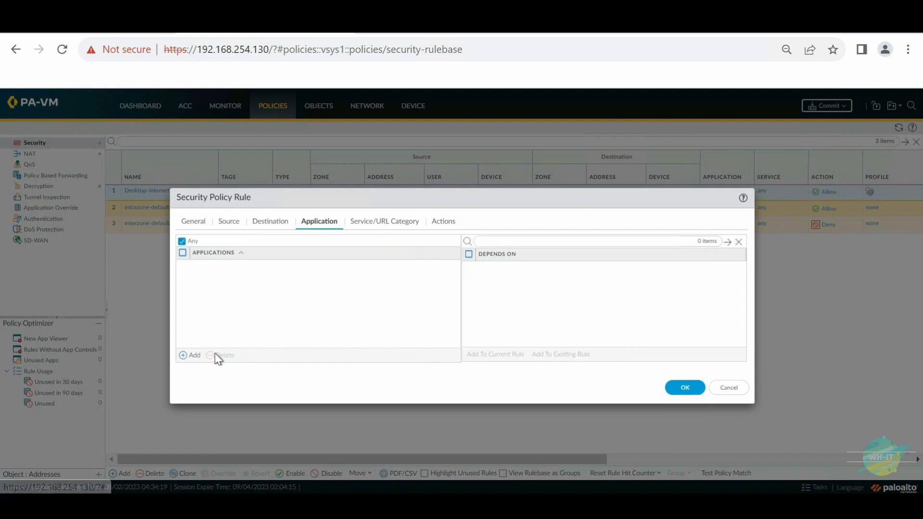
pyautogui.click(185, 356)
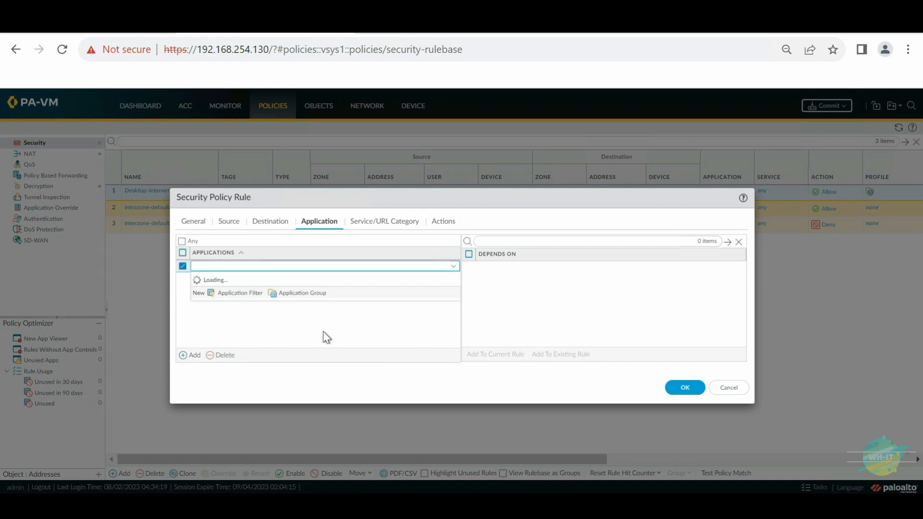
pyautogui.click(517, 307)
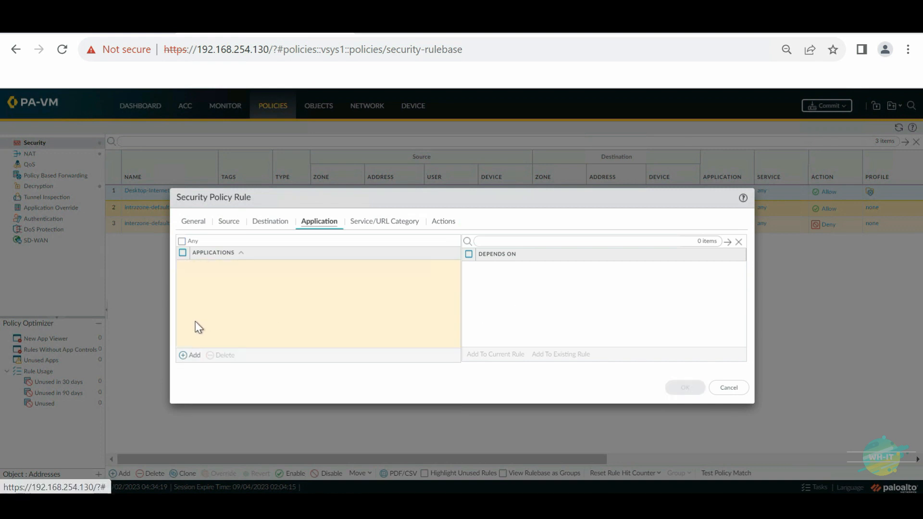
pyautogui.click(182, 242)
# Try adding the predefined social-networking URL category to the rule, and remove it again
pyautogui.click(375, 222)
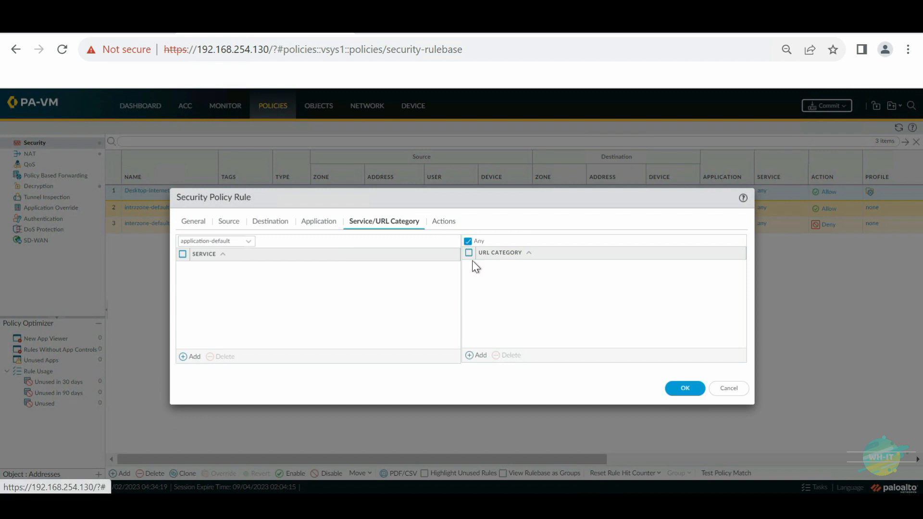
pyautogui.click(476, 355)
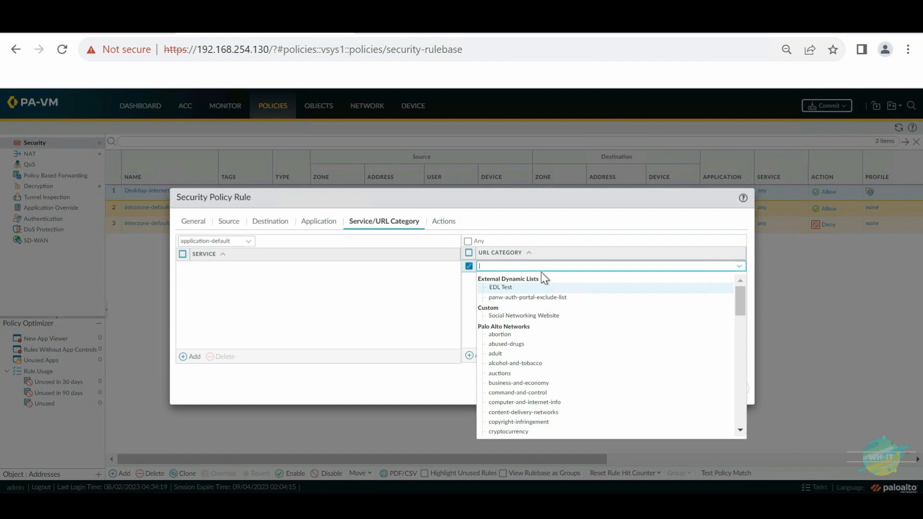
pyautogui.write('social')
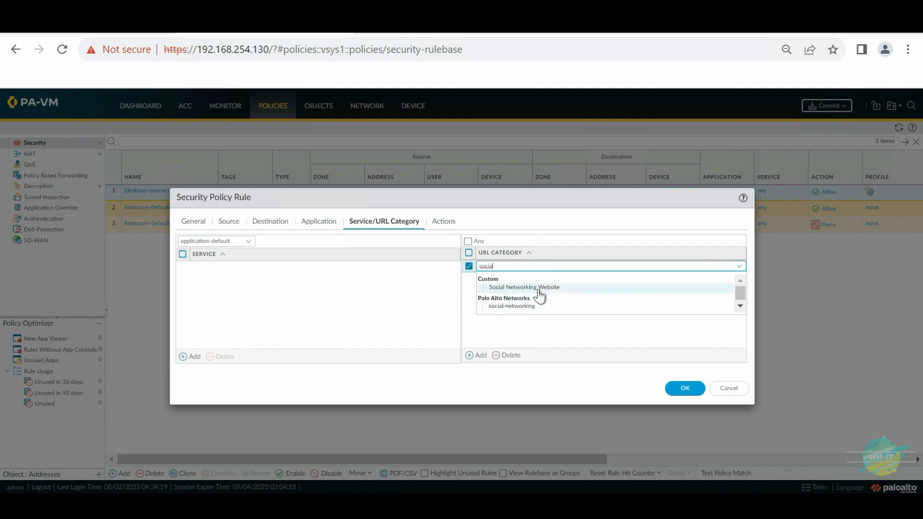
pyautogui.click(526, 307)
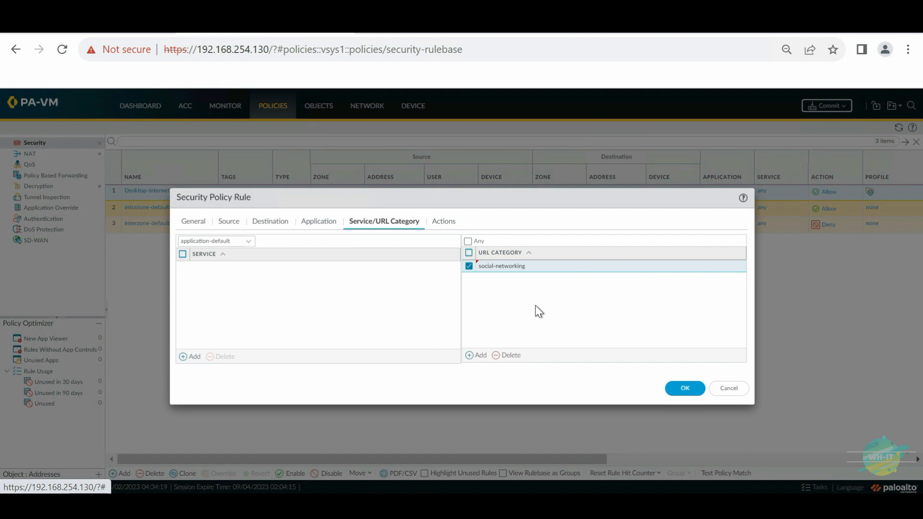
pyautogui.click(515, 358)
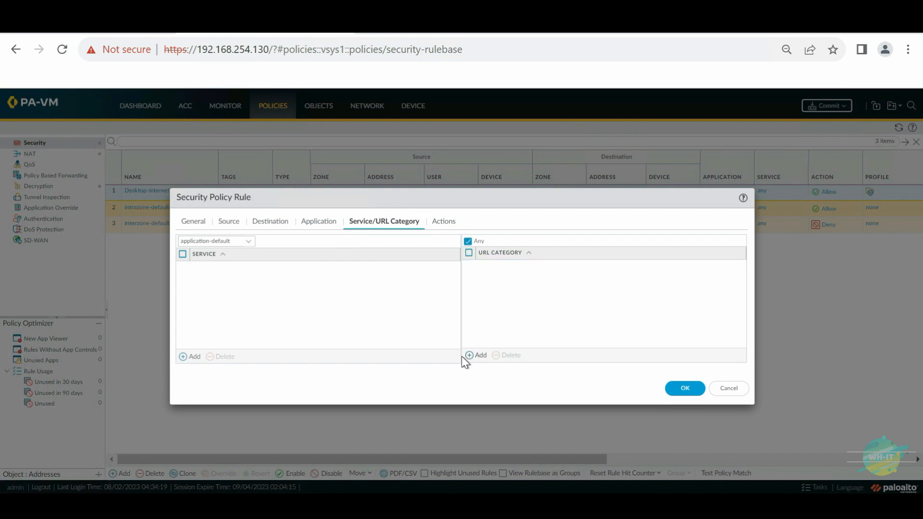
# Add the custom Social Networking Website URL category to the rule and save the rule
pyautogui.click(475, 356)
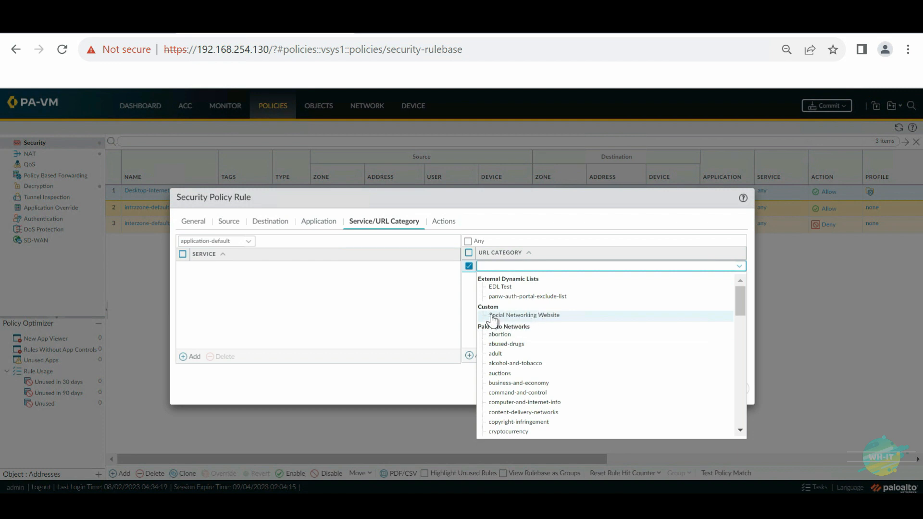
pyautogui.click(542, 315)
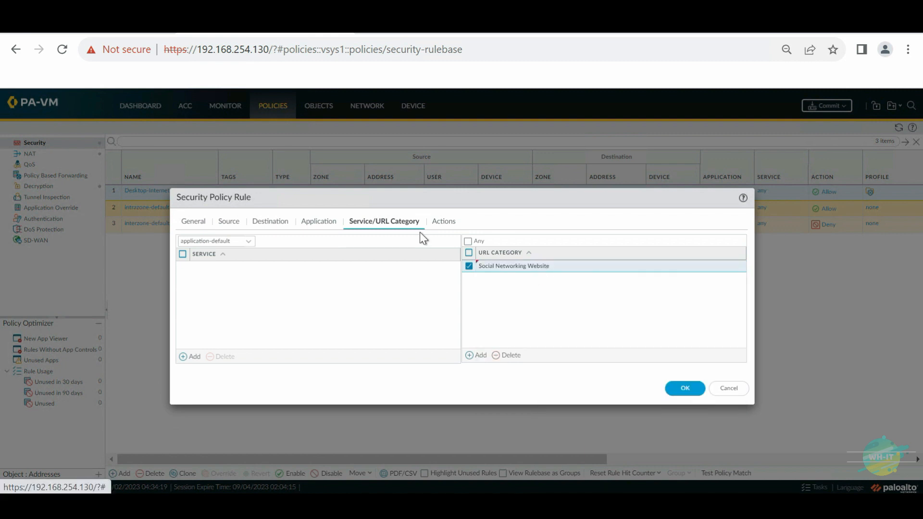
pyautogui.click(683, 389)
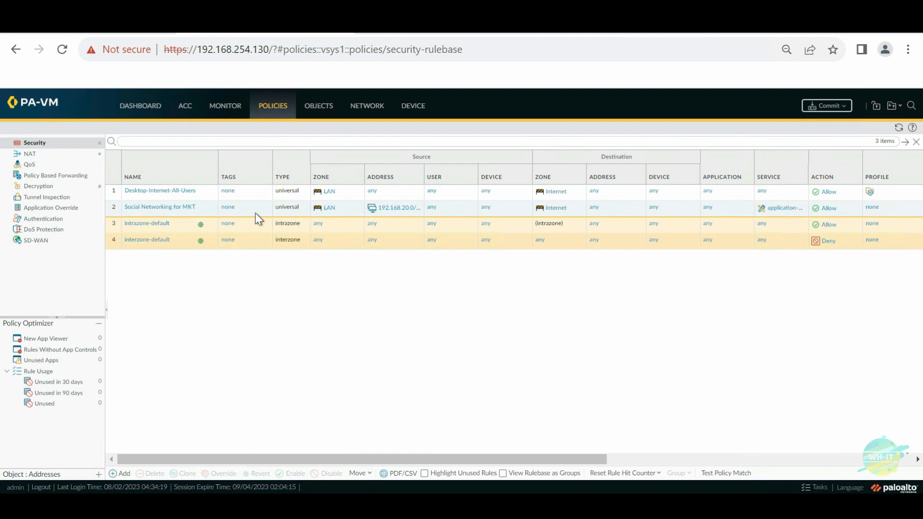
# Delete all sites from the custom Social Networking Website URL category except *.facebook.com, *.twitter.com, facebook.com and twitter.com, and save it
pyautogui.click(321, 114)
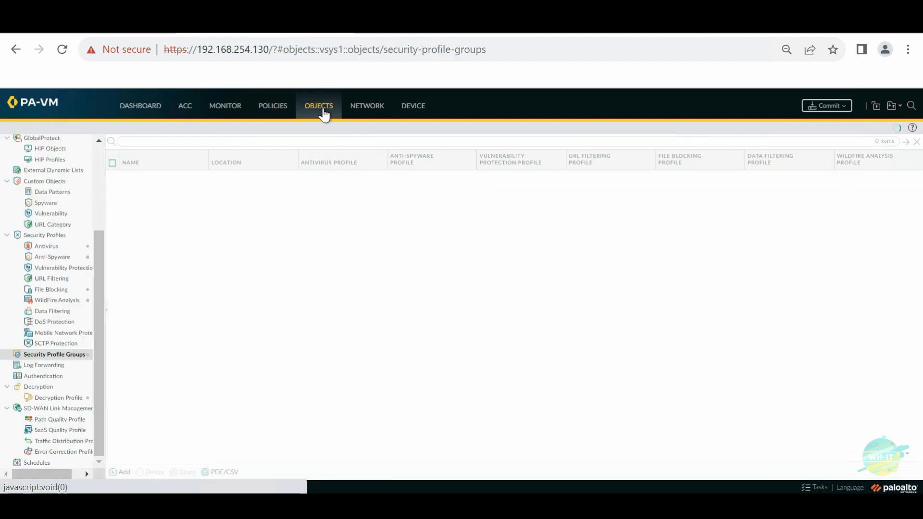
pyautogui.moveTo(99, 258); pyautogui.dragTo(107, 215)
pyautogui.click(55, 293)
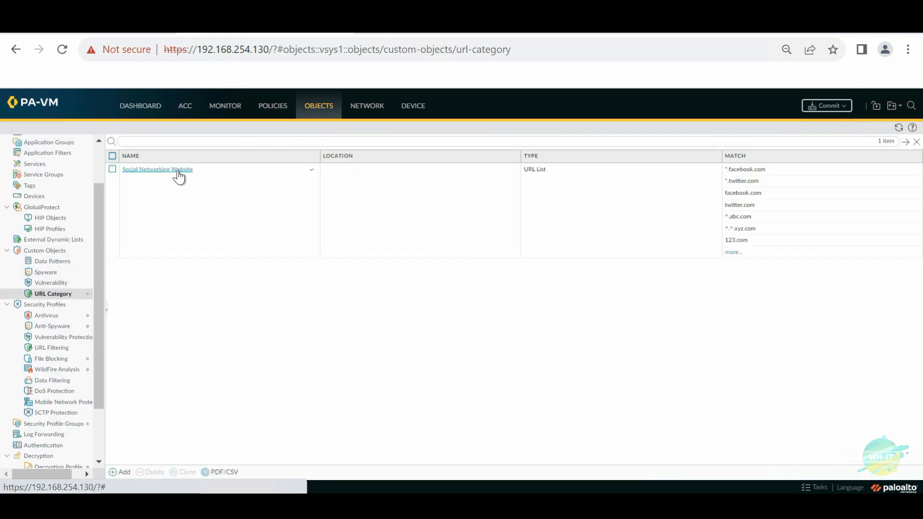
pyautogui.click(179, 175)
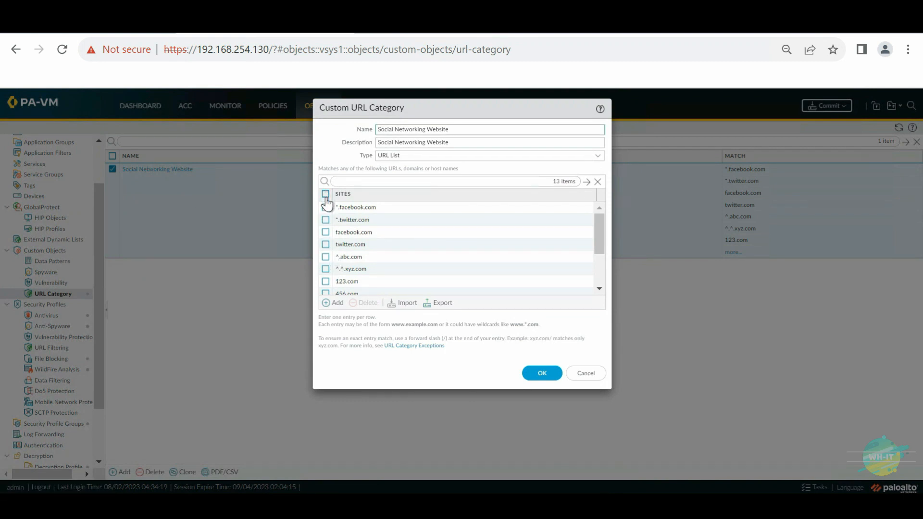
pyautogui.click(326, 193)
pyautogui.click(326, 208)
pyautogui.click(326, 219)
pyautogui.click(325, 232)
pyautogui.click(325, 244)
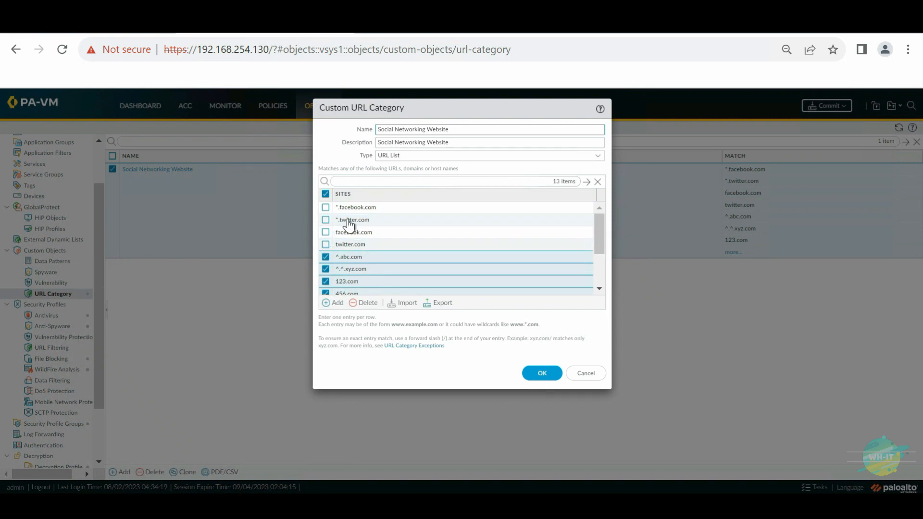
pyautogui.scroll(-3, 341, 286)
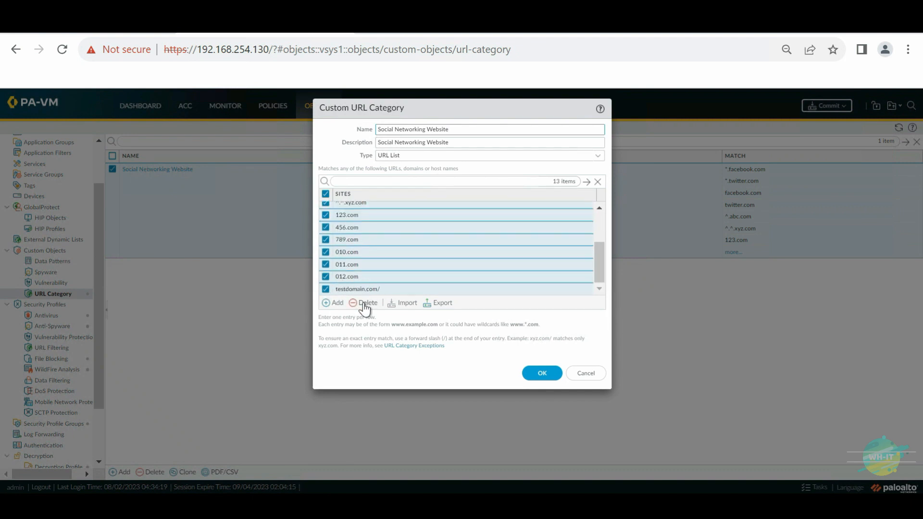
pyautogui.click(367, 304)
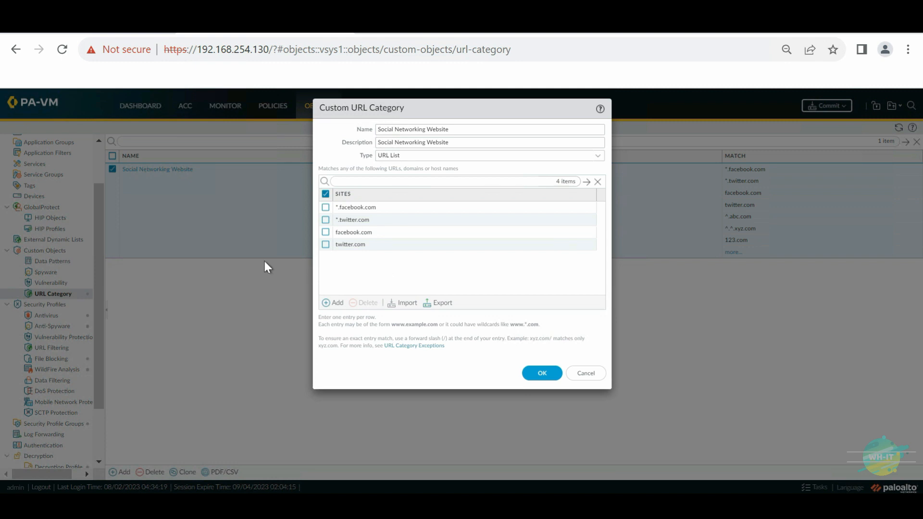
pyautogui.click(454, 128)
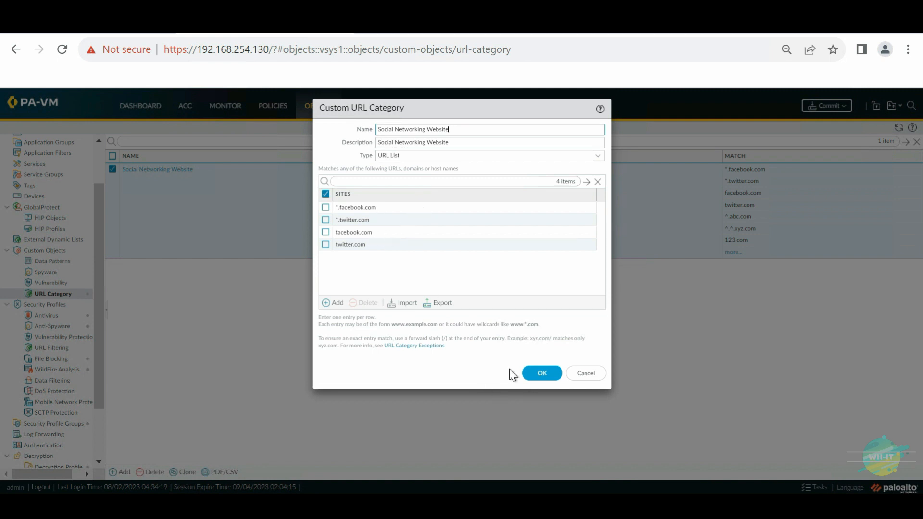
pyautogui.click(541, 372)
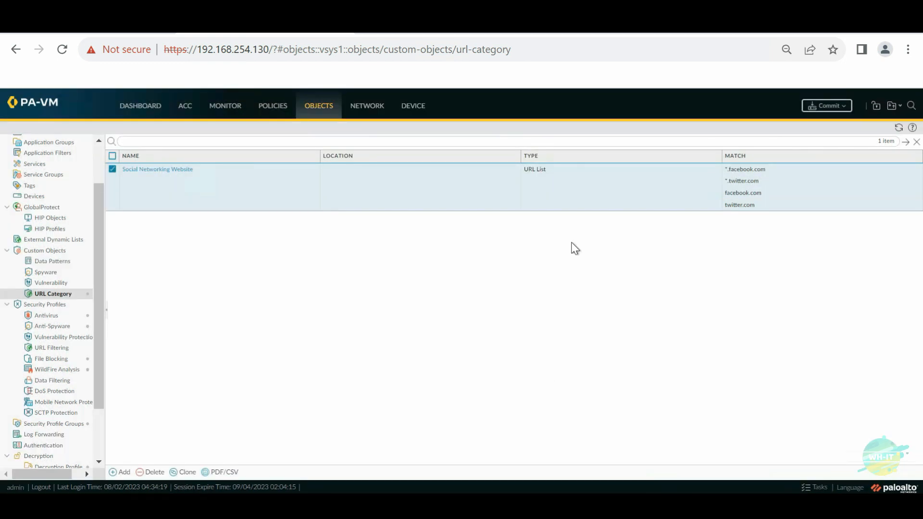
# Move the Social Networking for MKT security rule to the top of the rulebase
pyautogui.click(278, 113)
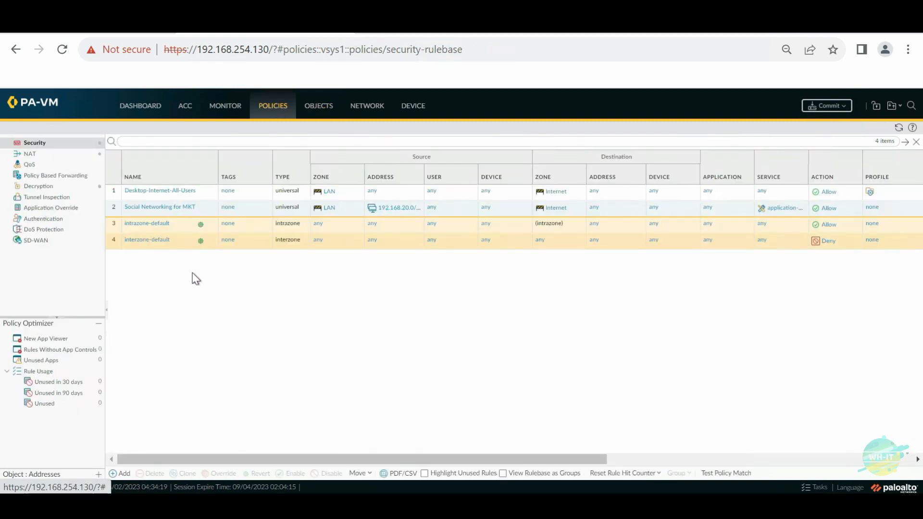
pyautogui.click(247, 208)
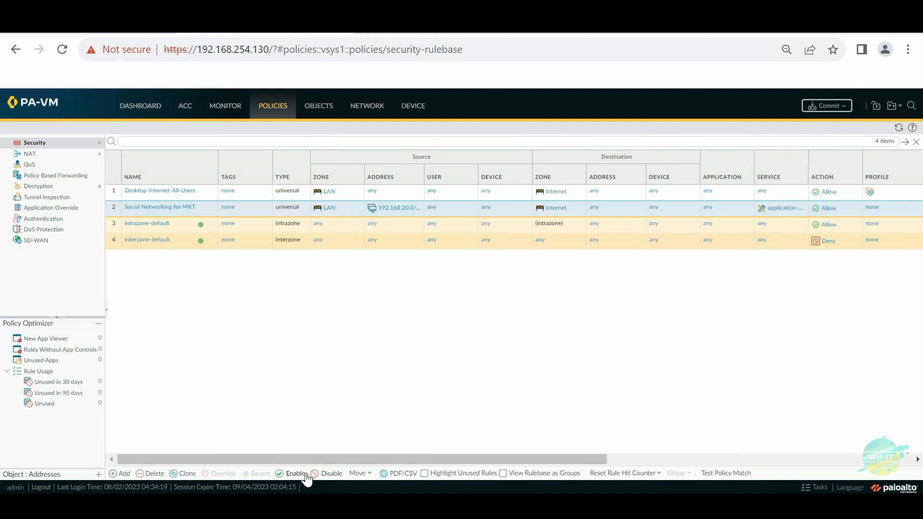
pyautogui.click(358, 474)
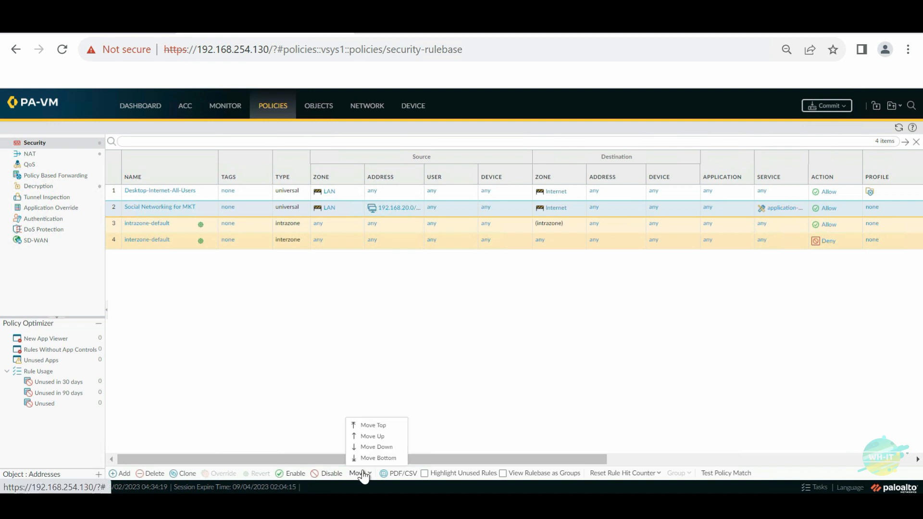
pyautogui.click(369, 428)
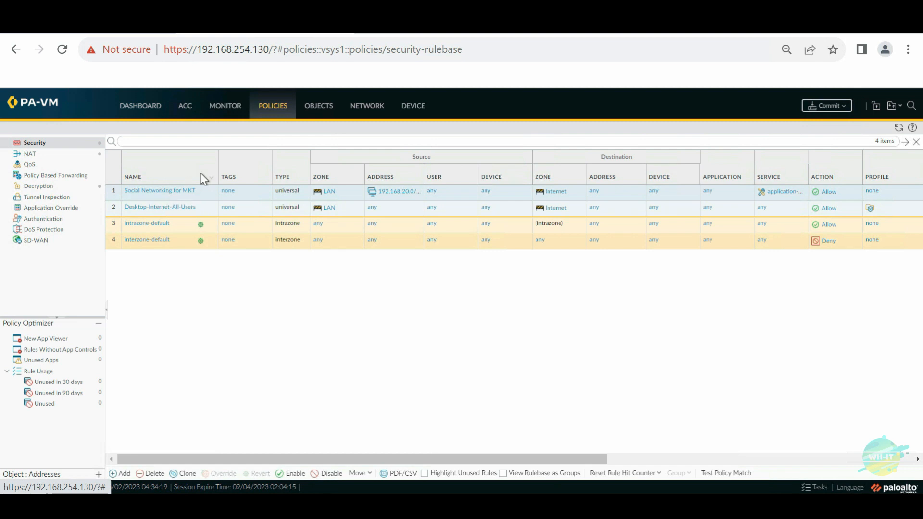
# Check the URL category of the Social Networking for MKT rule and set its profile type to Profiles
pyautogui.click(177, 192)
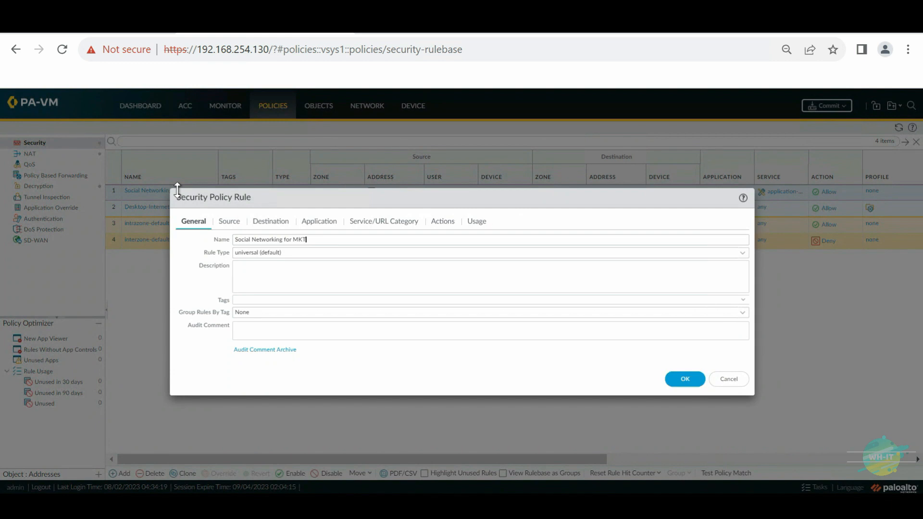
pyautogui.click(365, 223)
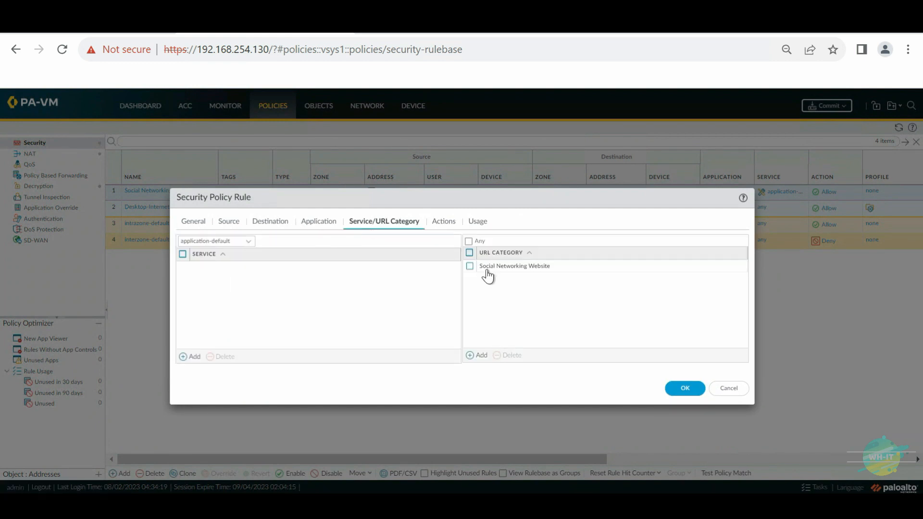
pyautogui.click(439, 229)
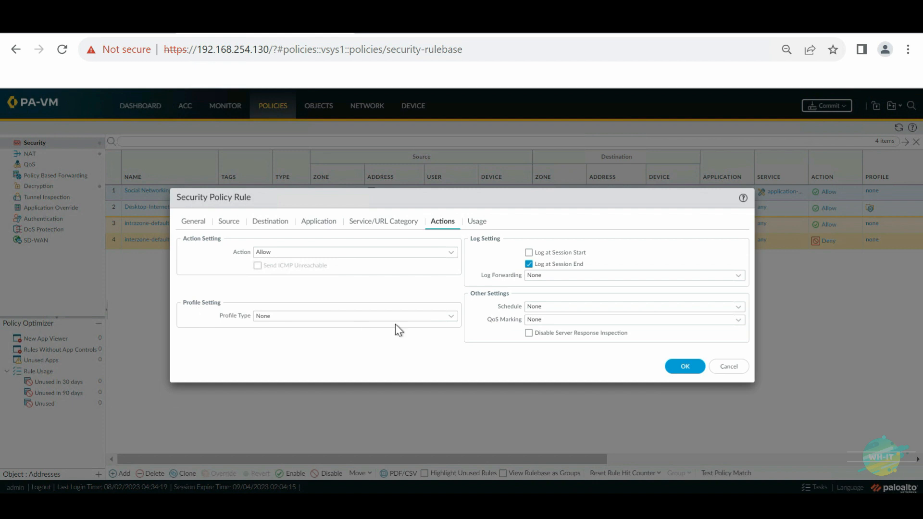
pyautogui.click(451, 320)
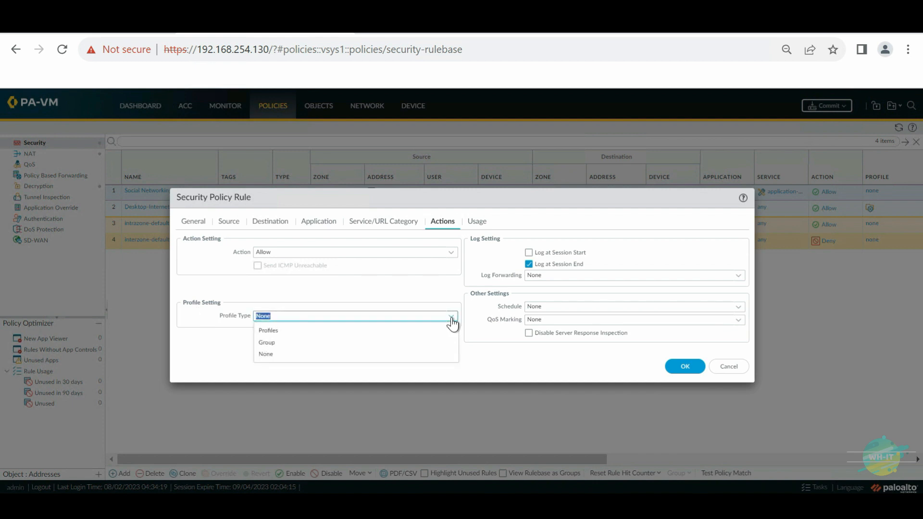
pyautogui.click(276, 333)
pyautogui.click(513, 377)
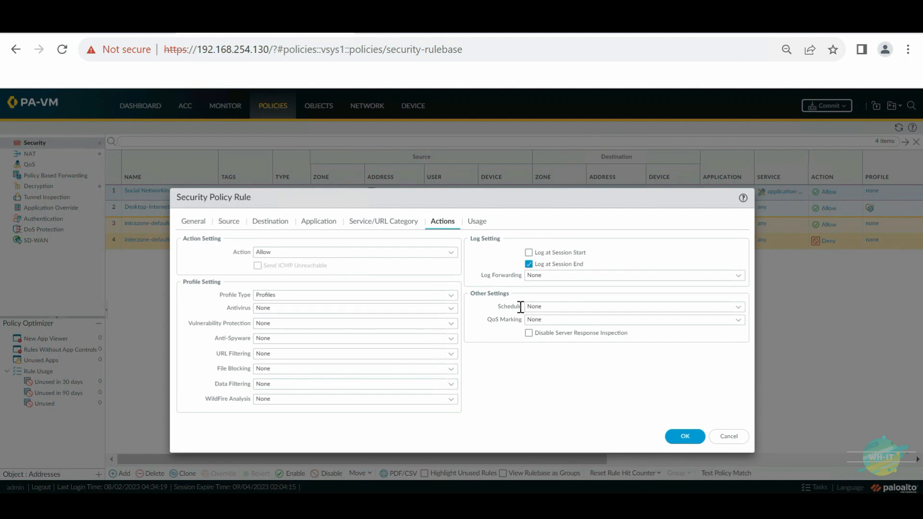
# Set the rule's antivirus profile to AV, vulnerability protection to strict-policy and anti-spyware to AS
pyautogui.click(452, 310)
pyautogui.click(276, 335)
pyautogui.click(452, 324)
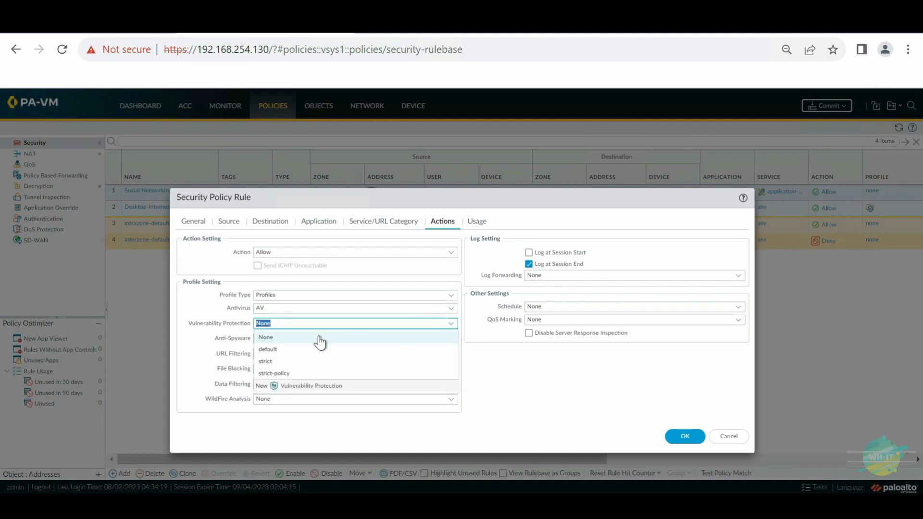
pyautogui.click(277, 373)
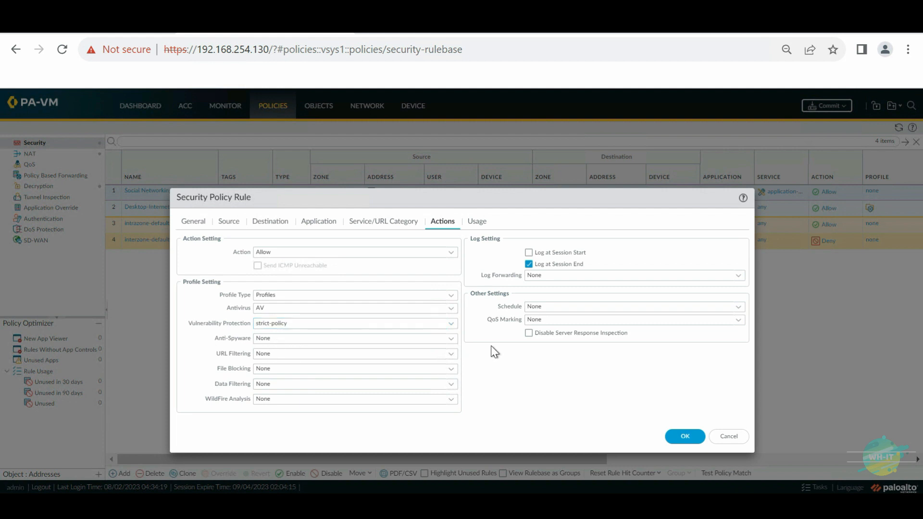
pyautogui.click(452, 339)
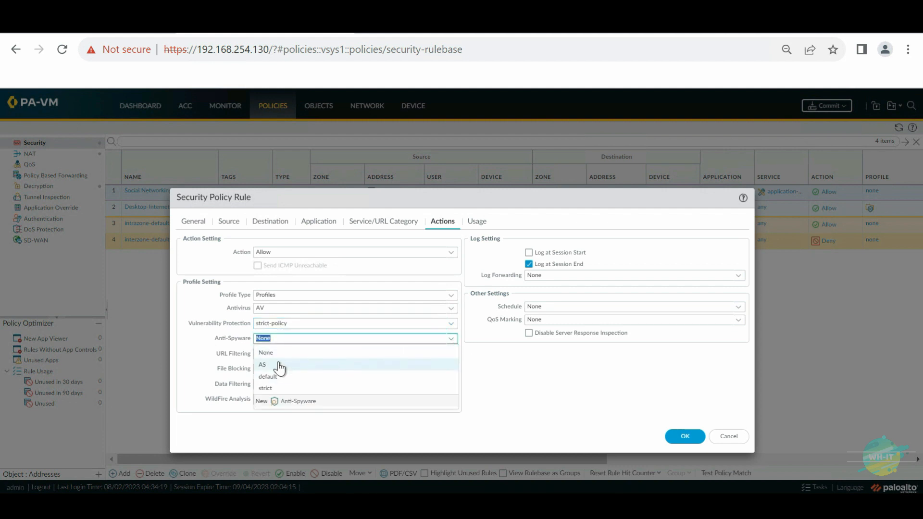
pyautogui.click(269, 365)
pyautogui.click(487, 380)
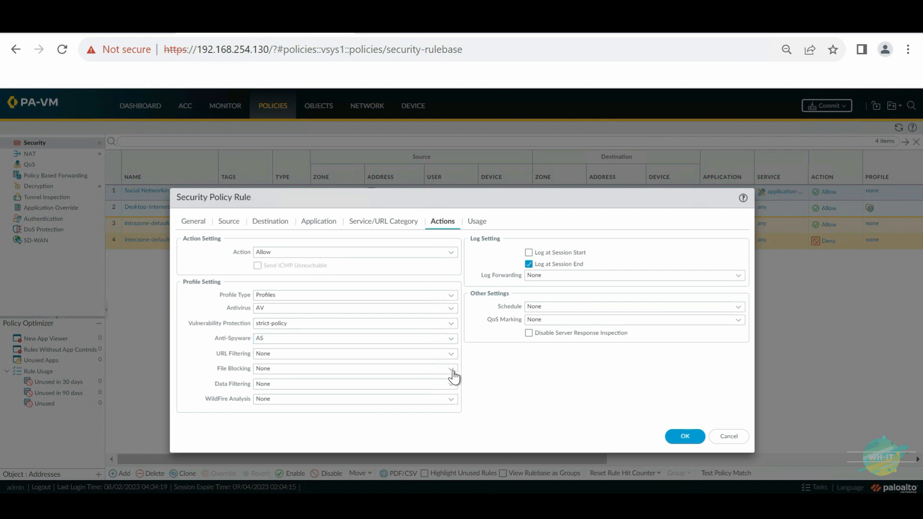
# Set the rule's file blocking profile to strict file blocking-profile and its WildFire analysis profile to WF
pyautogui.click(452, 369)
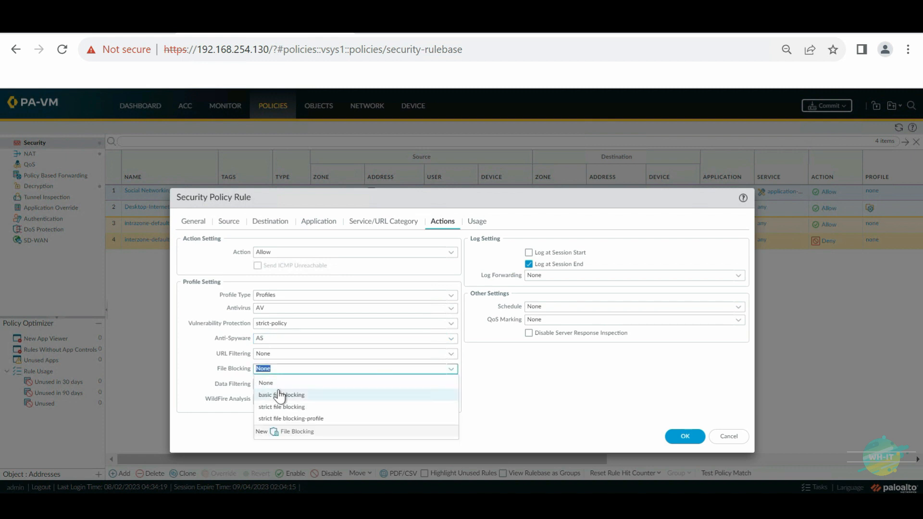
pyautogui.click(303, 418)
pyautogui.click(493, 414)
pyautogui.click(452, 400)
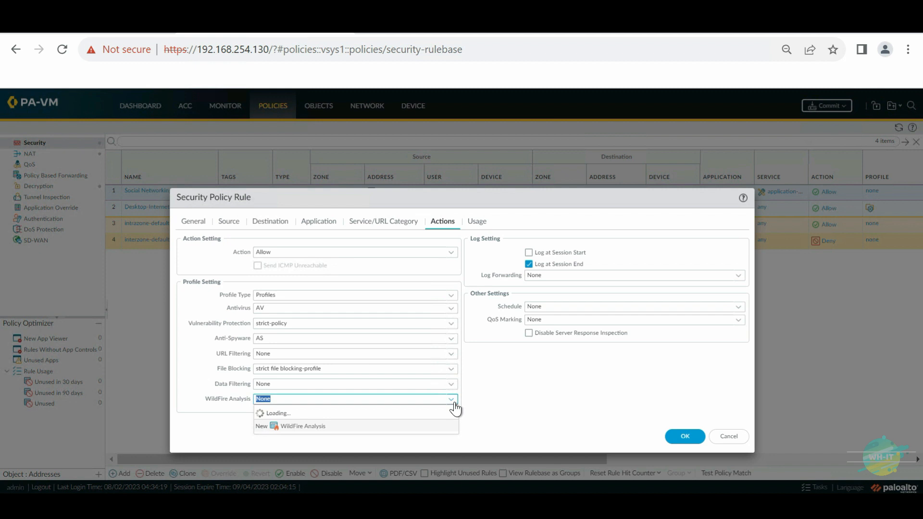
pyautogui.click(319, 435)
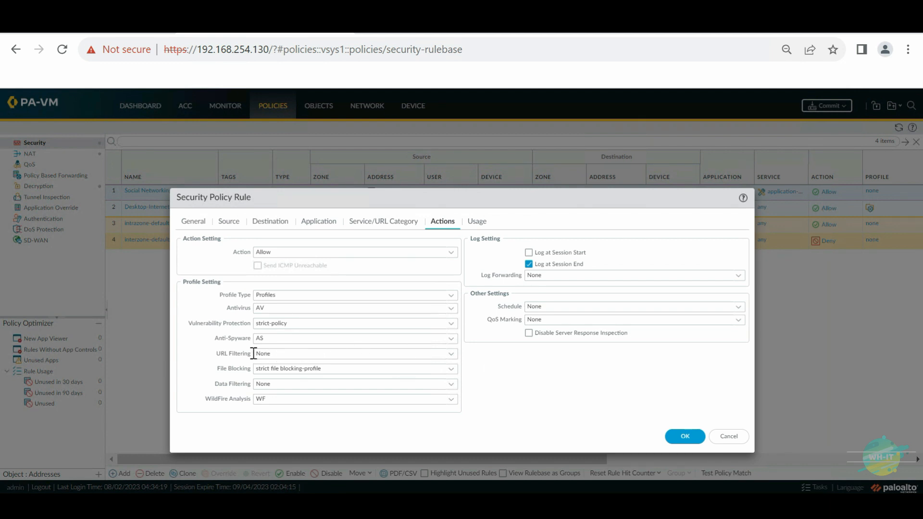
# Recheck the rule's URL category against its action and profile settings, and save the rule
pyautogui.click(383, 224)
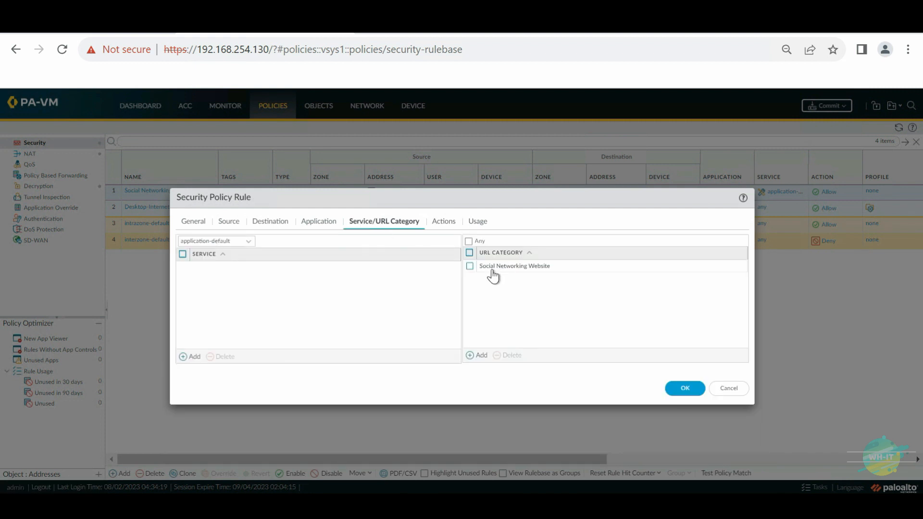
pyautogui.click(443, 226)
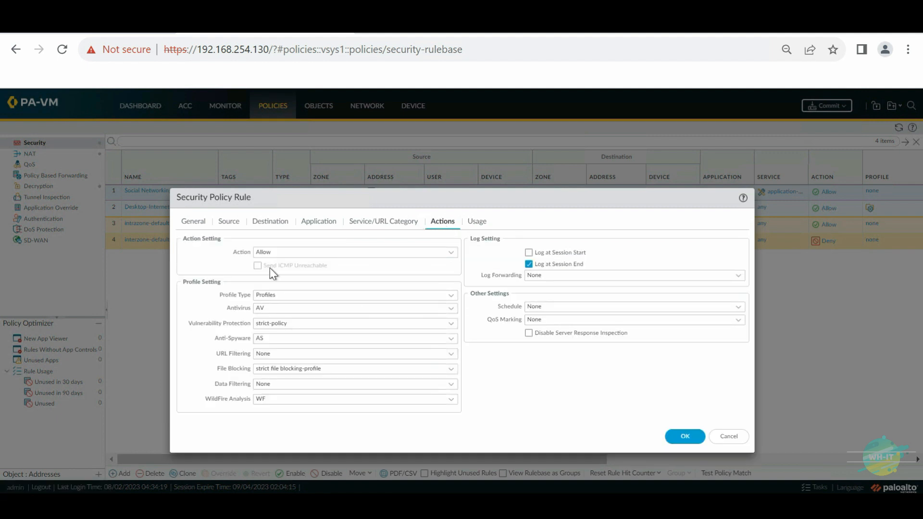
pyautogui.click(678, 440)
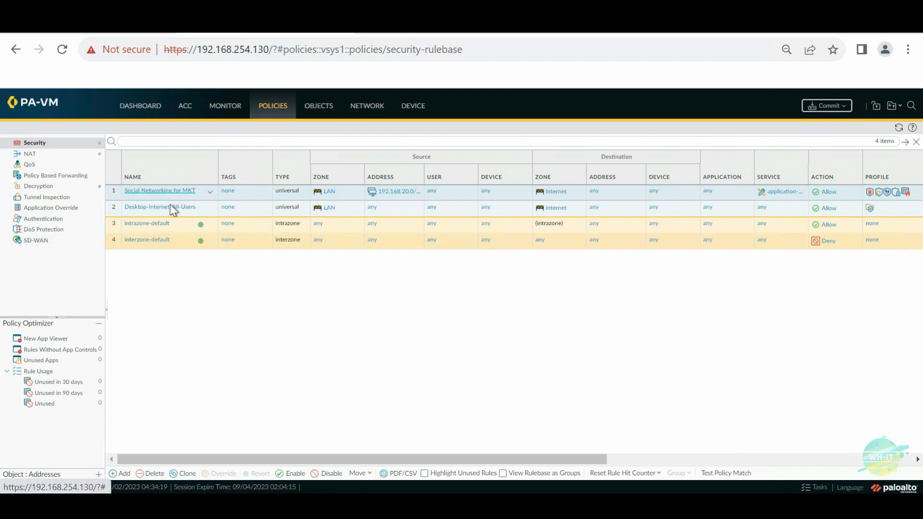
# Open the Profile-Desktop-Users URL filtering profile and search its categories for "social"
pyautogui.click(236, 209)
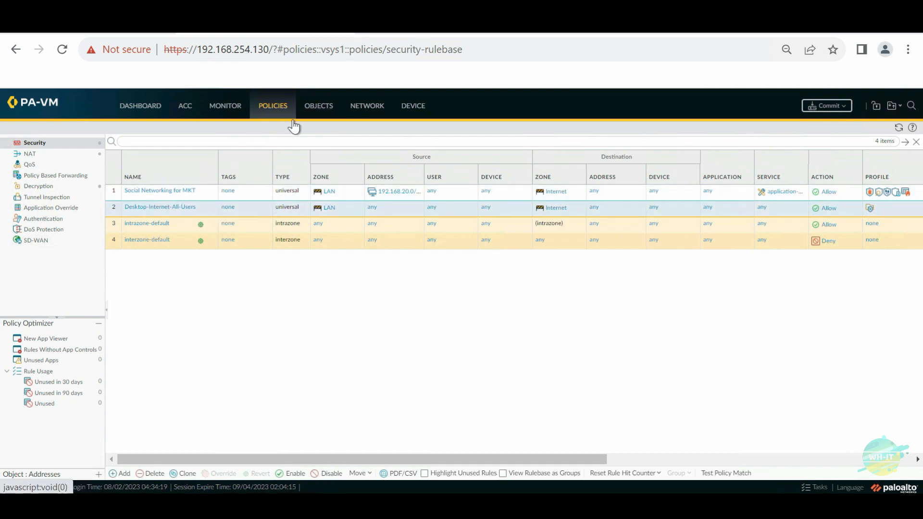
pyautogui.click(318, 108)
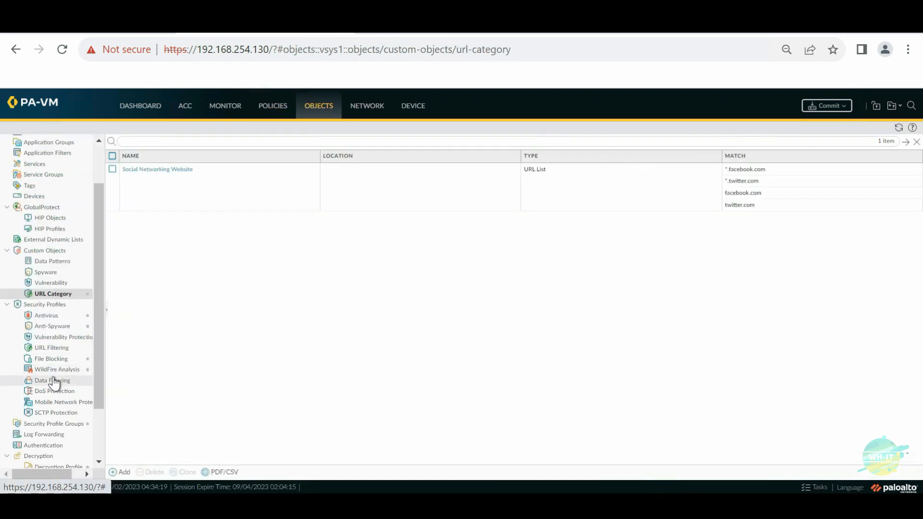
pyautogui.click(52, 350)
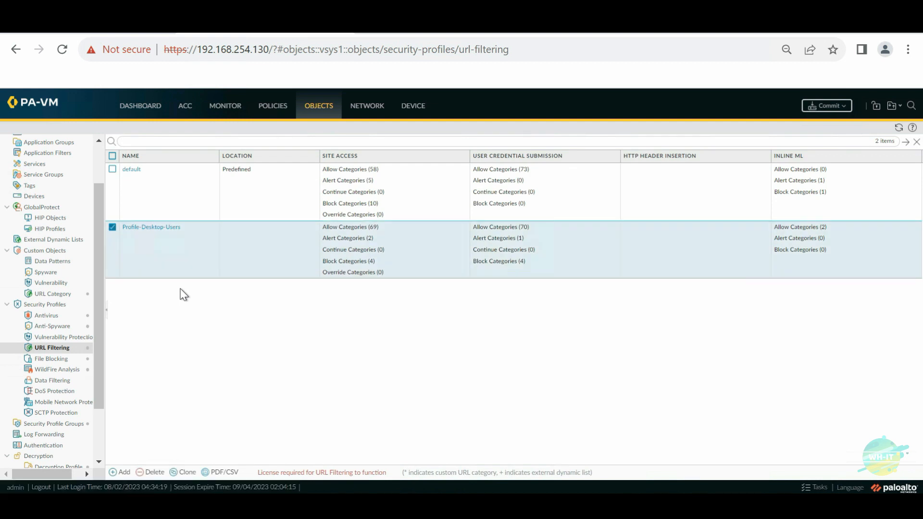
pyautogui.click(153, 227)
pyautogui.click(301, 237)
pyautogui.write('social')
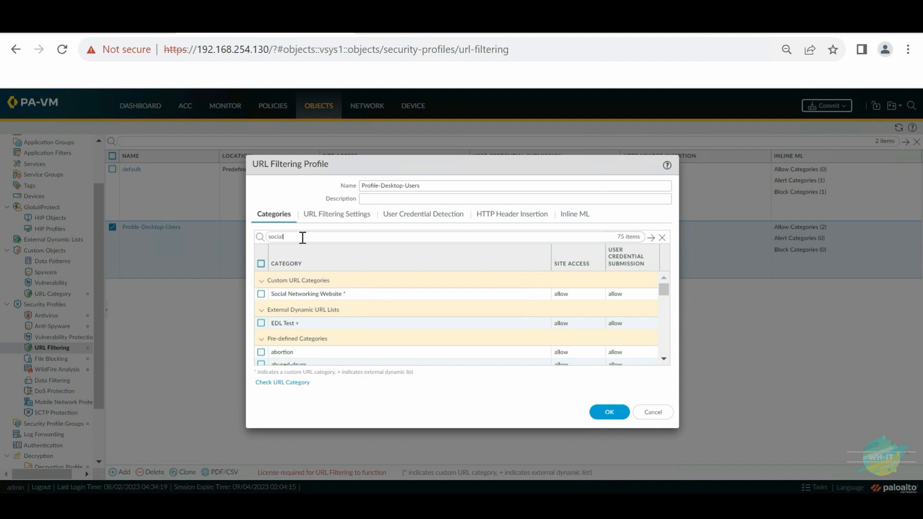
pyautogui.press('Return')
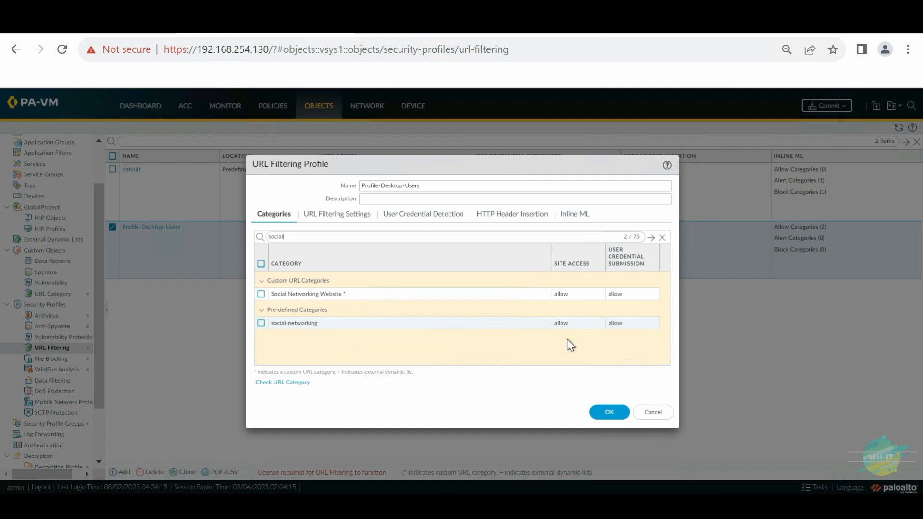
# Set site access for the predefined social-networking category to block and save the profile
pyautogui.click(566, 326)
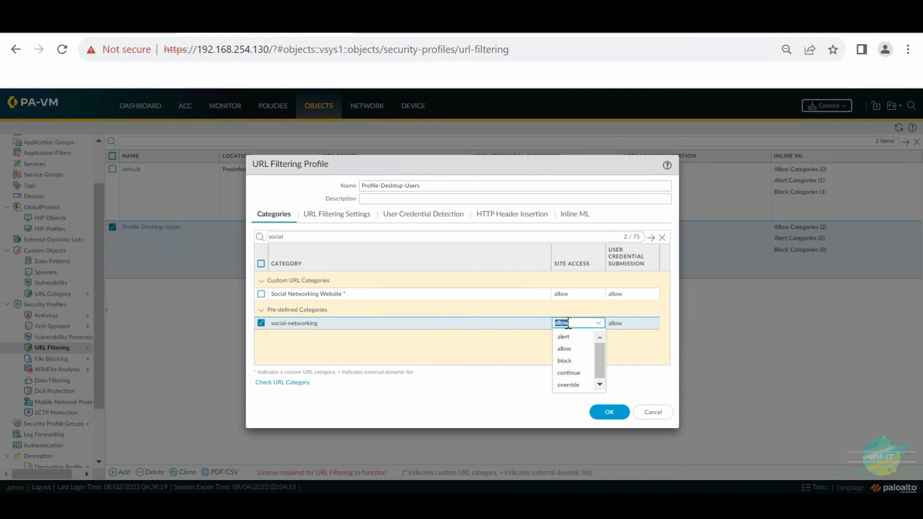
pyautogui.click(565, 360)
pyautogui.click(512, 350)
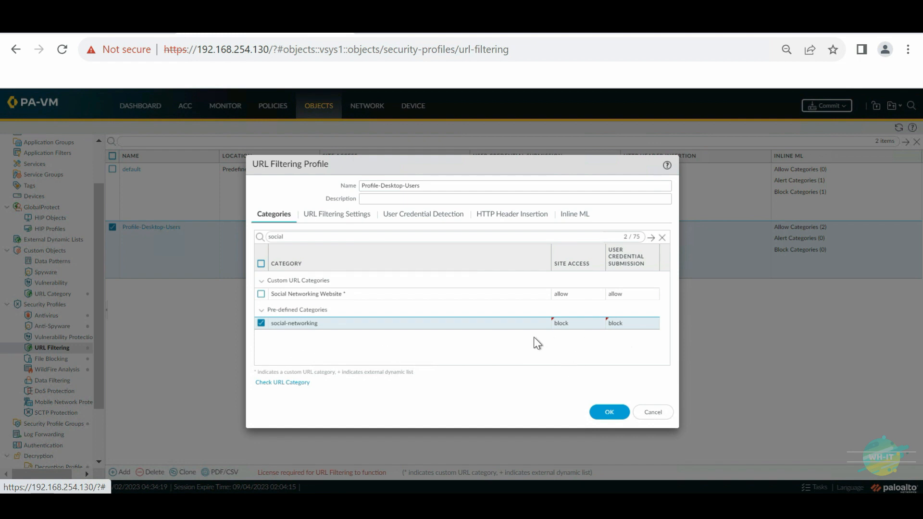
pyautogui.click(609, 412)
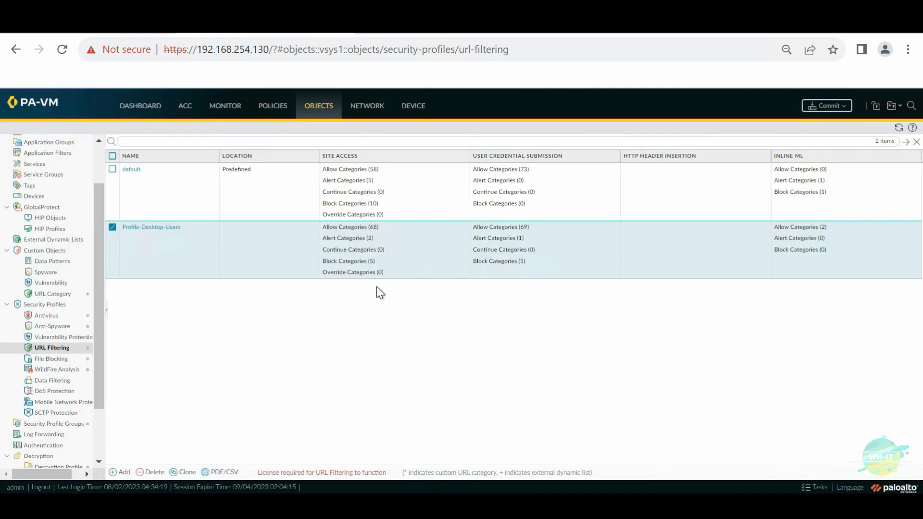
# Compare the Social Networking for MKT and Desktop-Internet-All-Users rules in the security rulebase
pyautogui.click(278, 110)
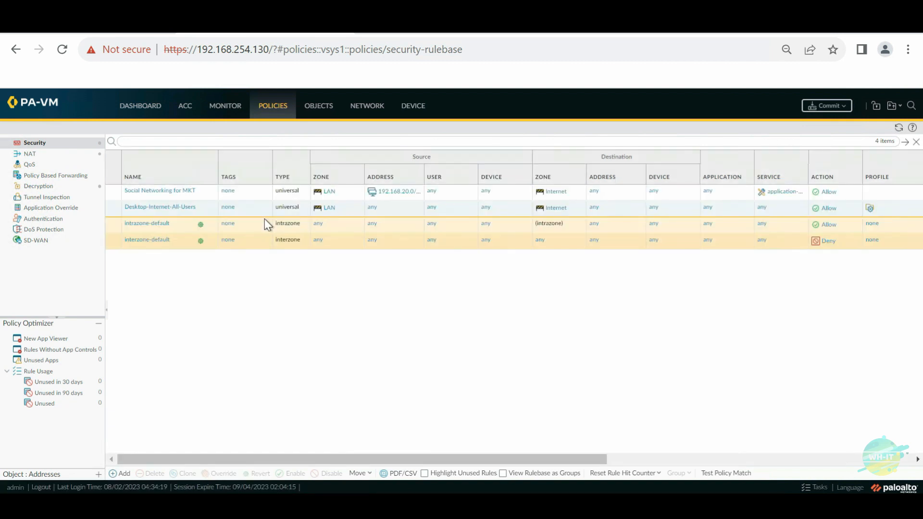
pyautogui.click(250, 191)
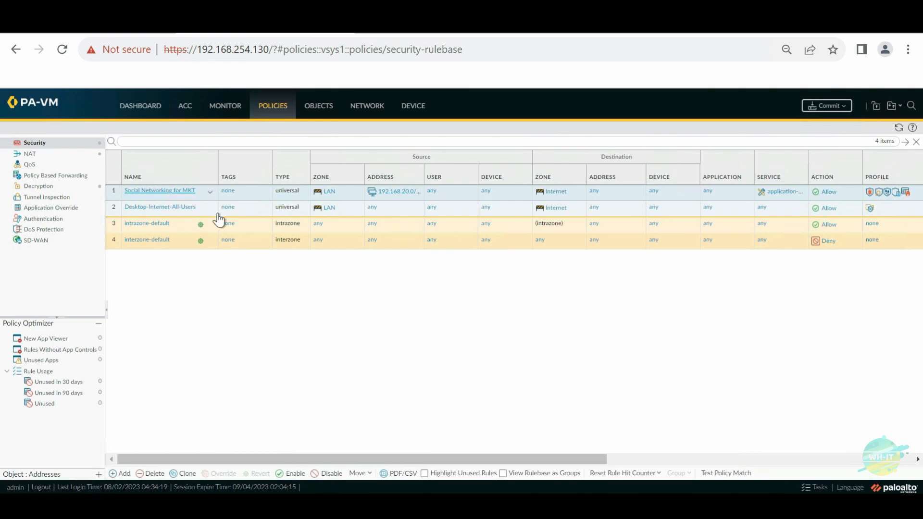
pyautogui.click(246, 210)
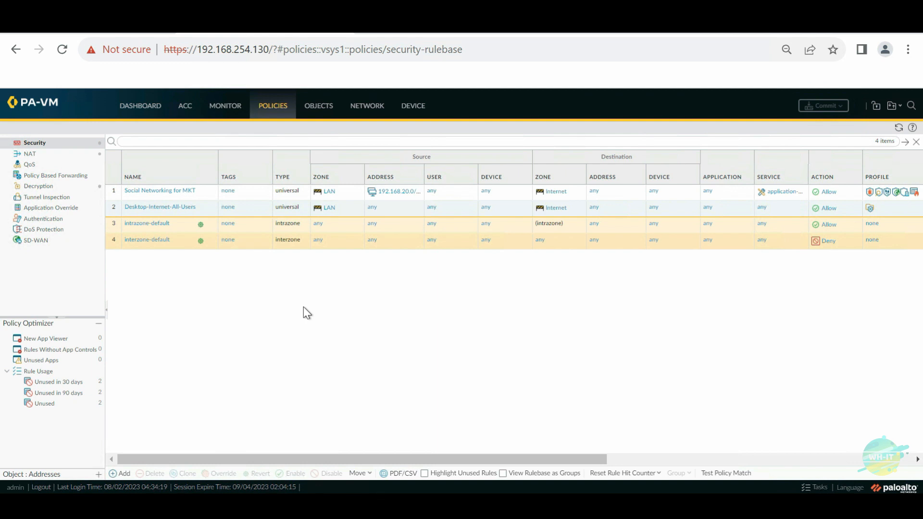
pyautogui.click(282, 338)
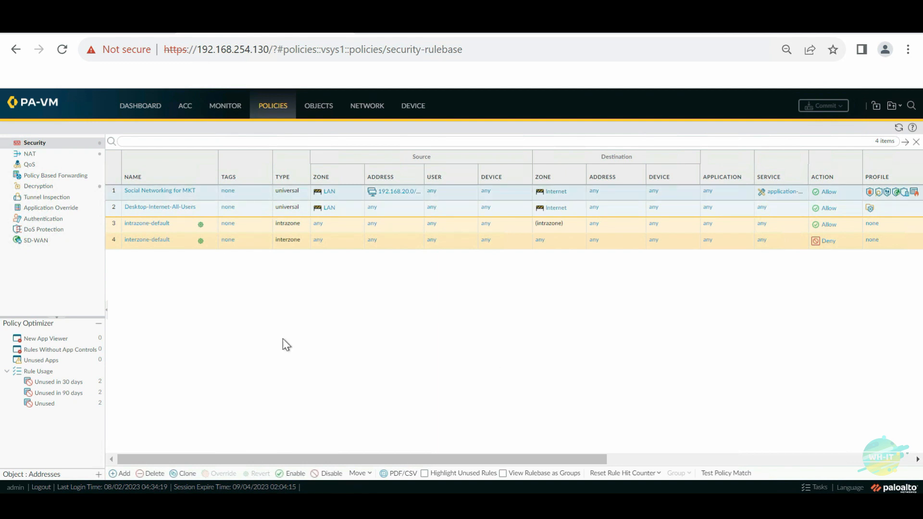
# Inspect the Social Networking for MKT rule's URL category choices and its action and profile settings, leaving the rule without saving
pyautogui.click(136, 189)
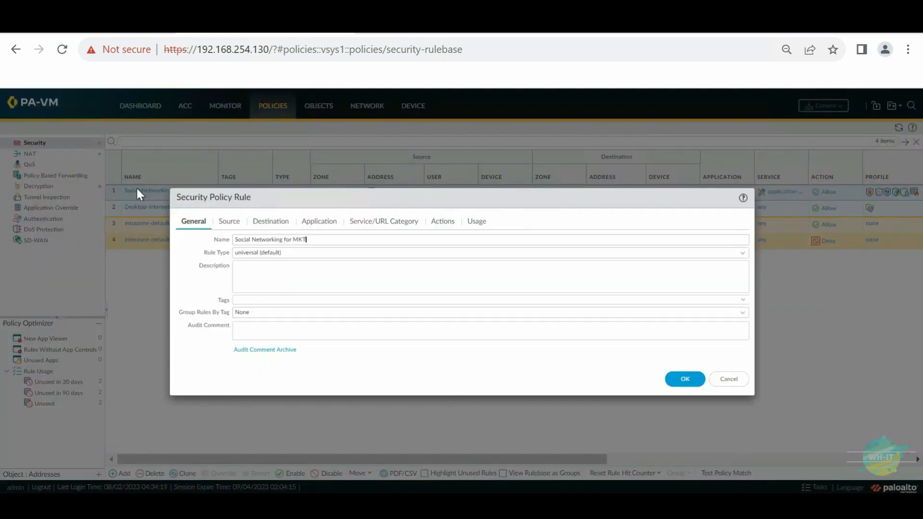
pyautogui.click(386, 224)
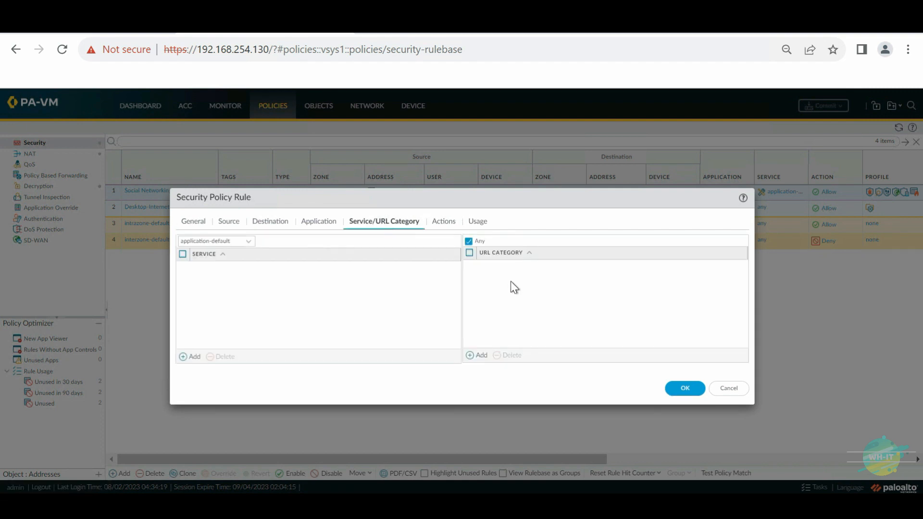
pyautogui.click(476, 357)
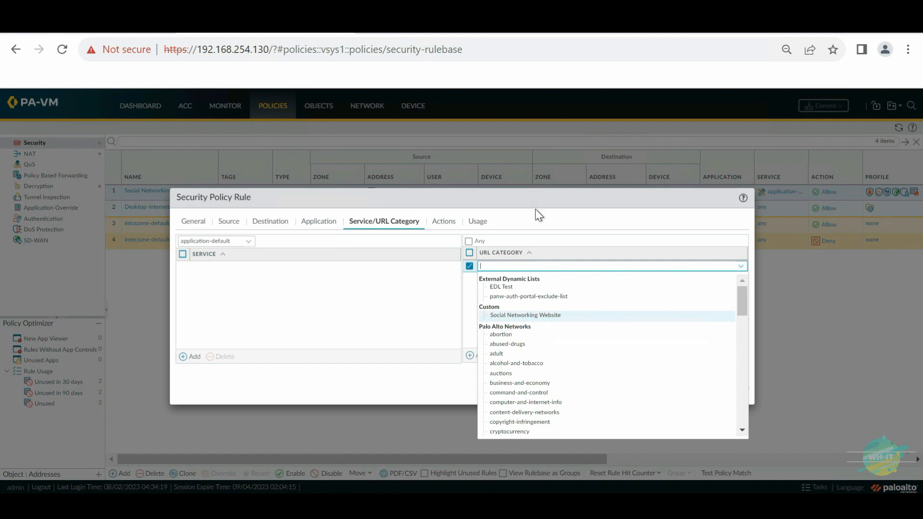
pyautogui.click(448, 222)
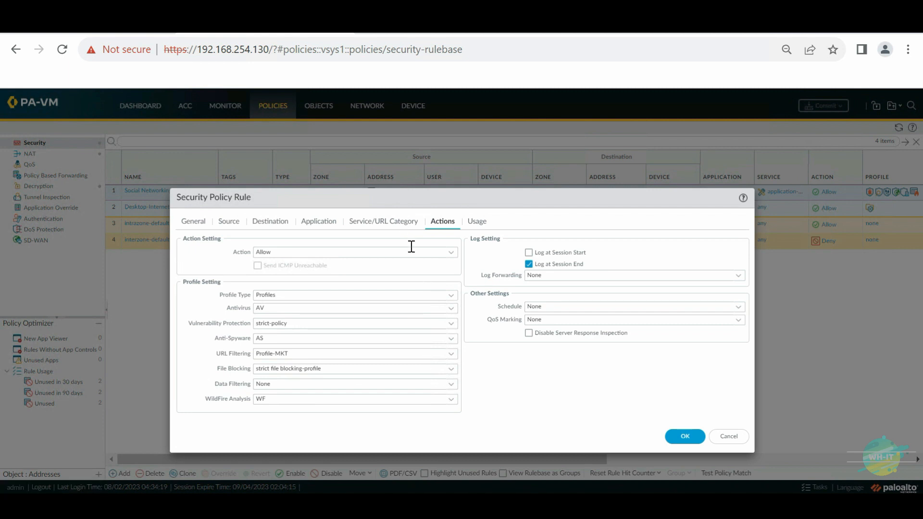
pyautogui.click(397, 226)
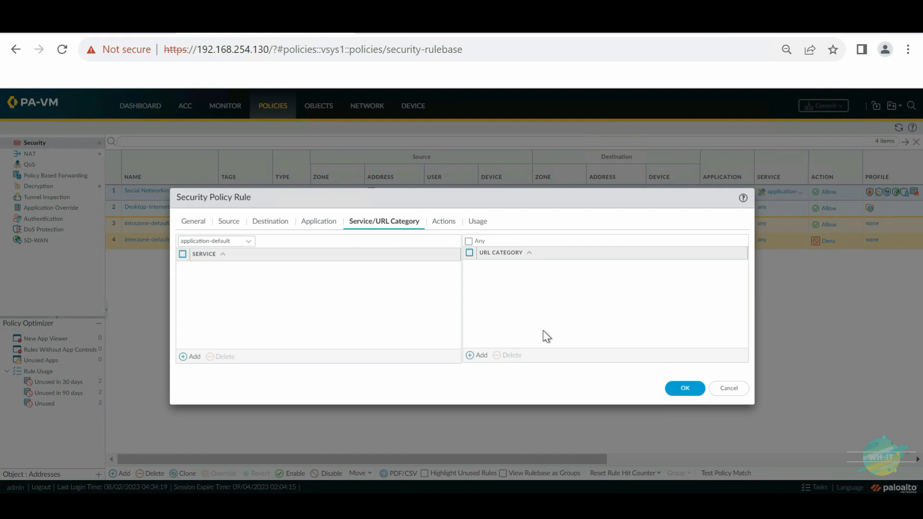
pyautogui.click(480, 356)
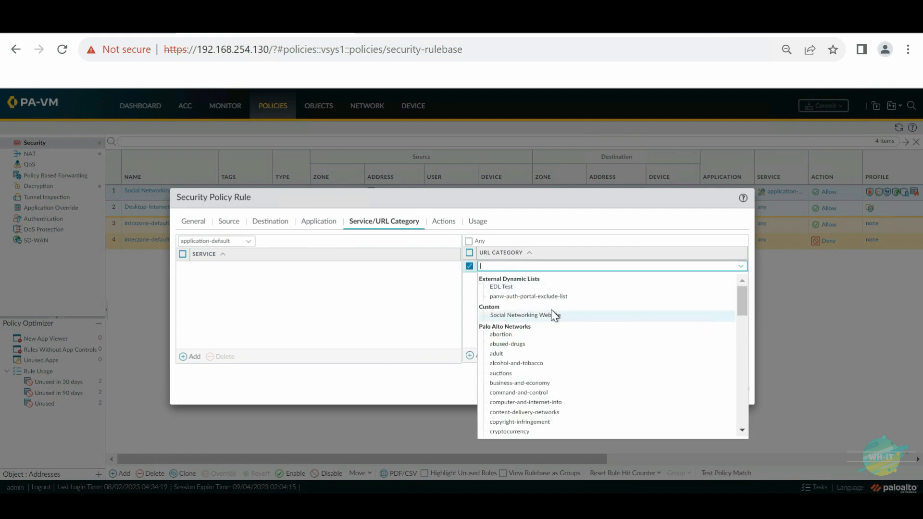
pyautogui.click(403, 308)
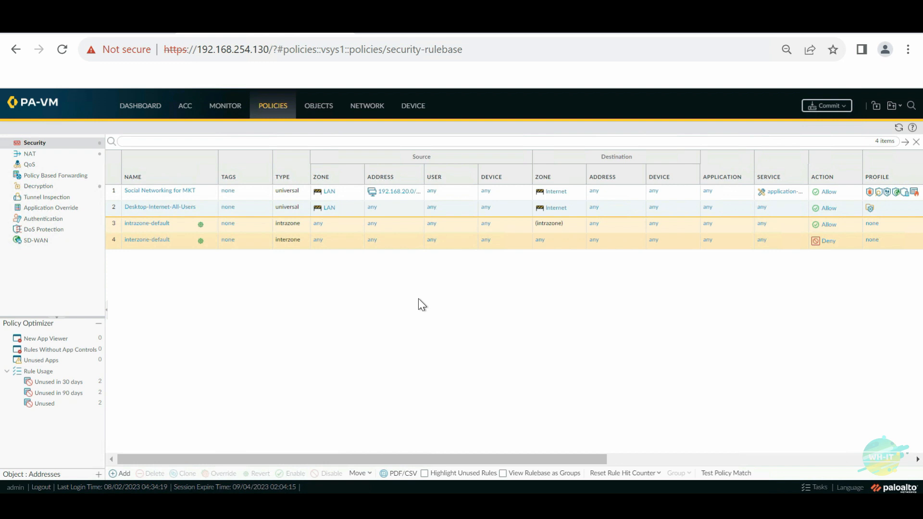
# View the URL filtering profiles, and switch to Notepad to go through the configuration checklist in the URL filtering notes
pyautogui.click(322, 107)
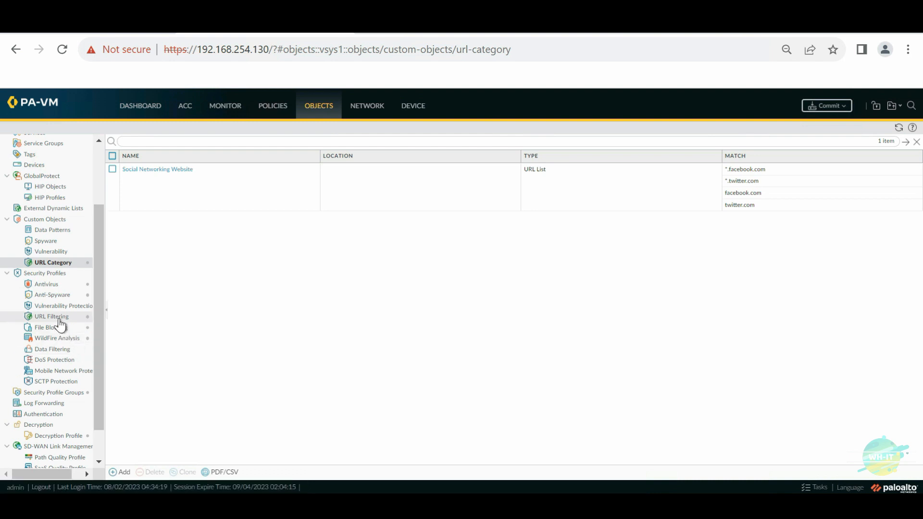
pyautogui.click(57, 317)
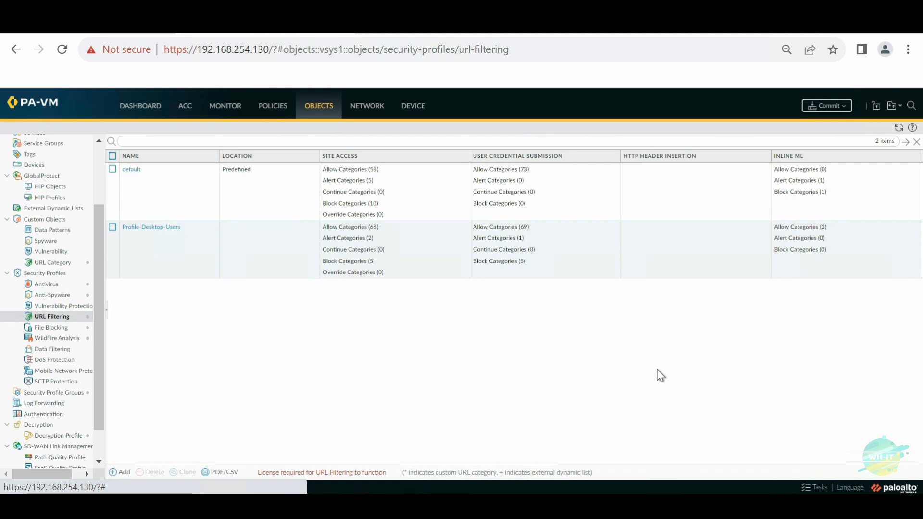
pyautogui.click(685, 505)
pyautogui.click(568, 354)
pyautogui.click(236, 179)
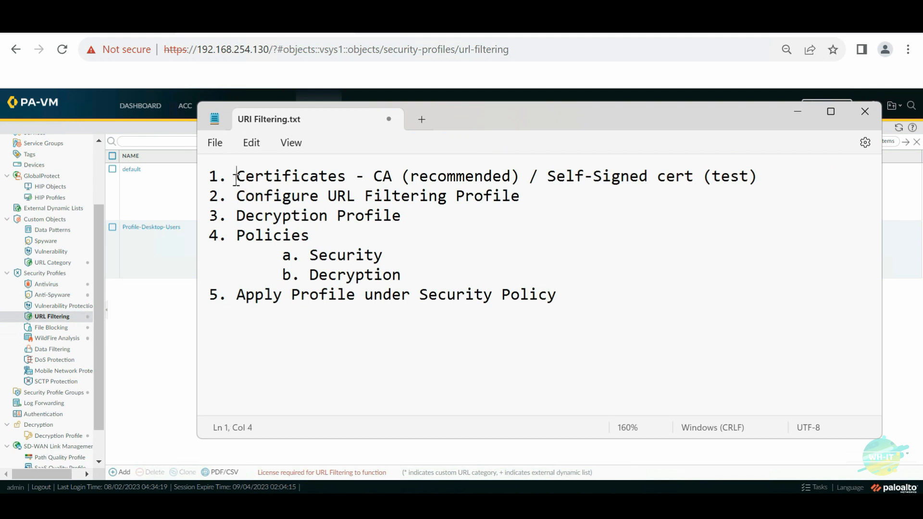
pyautogui.click(238, 198)
pyautogui.click(237, 216)
pyautogui.click(402, 262)
# Highlight the Decryption and Security entries under Policies in the checklist to review them
pyautogui.moveTo(409, 274); pyautogui.dragTo(311, 275)
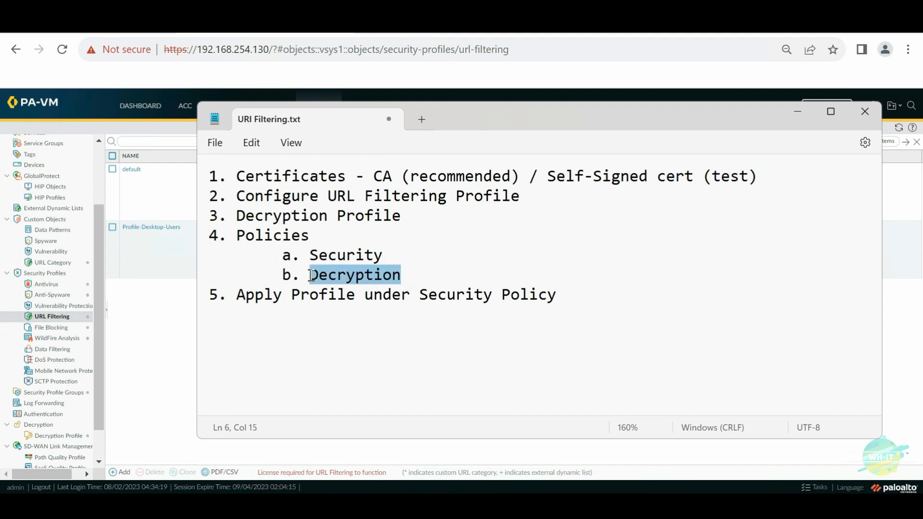
pyautogui.click(412, 272)
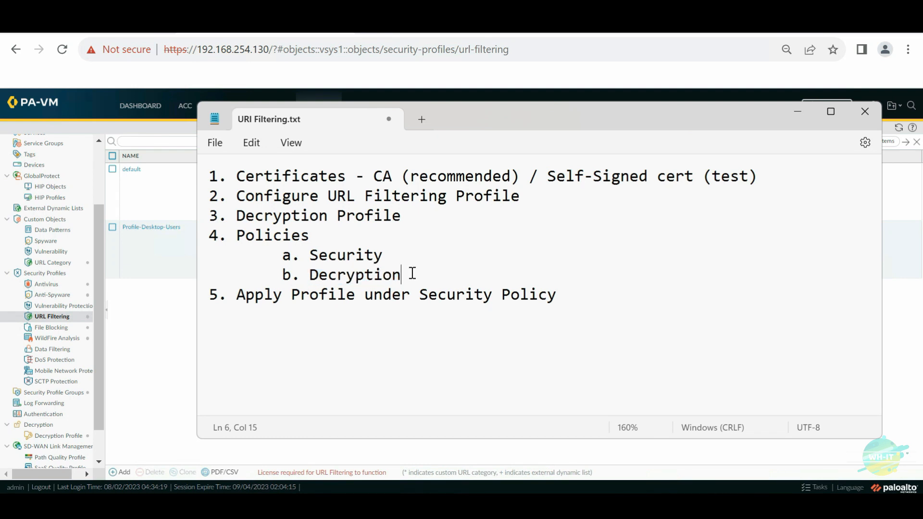
pyautogui.moveTo(310, 275); pyautogui.dragTo(419, 275)
pyautogui.click(420, 274)
pyautogui.click(389, 258)
pyautogui.moveTo(313, 275); pyautogui.dragTo(411, 278)
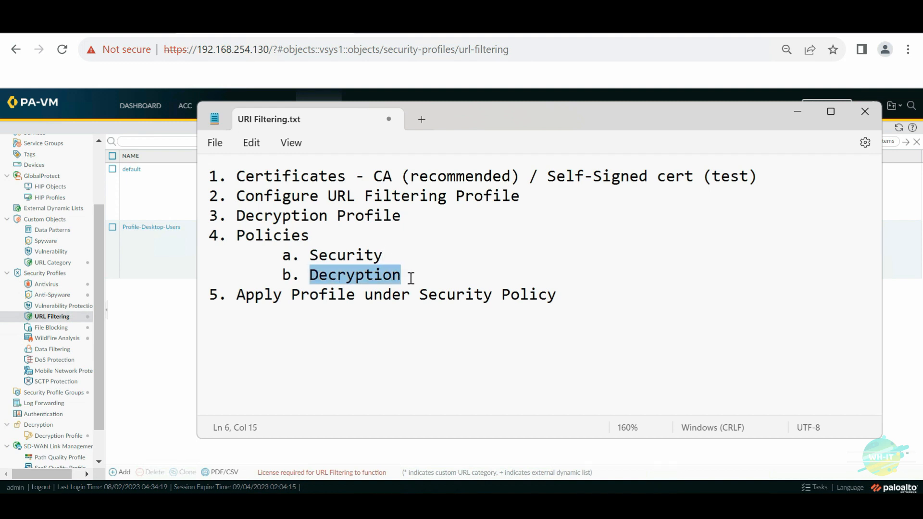
pyautogui.click(411, 277)
pyautogui.keyDown('shift'); pyautogui.click(298, 274); pyautogui.keyUp('shift')
pyautogui.click(309, 255)
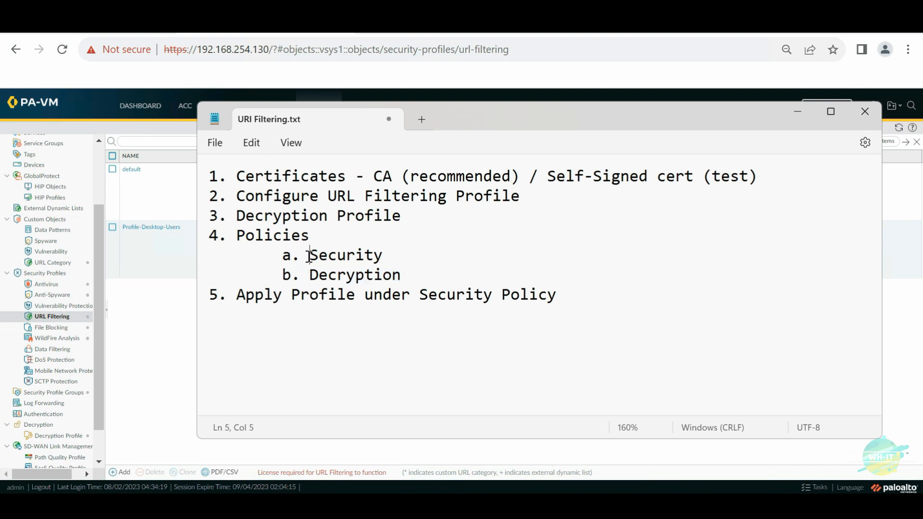
pyautogui.moveTo(309, 255); pyautogui.dragTo(386, 257)
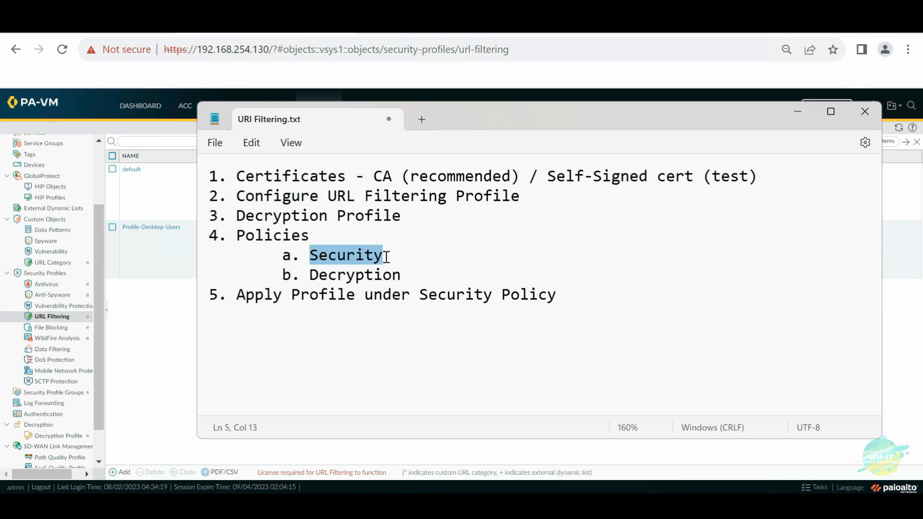
pyautogui.click(387, 257)
# Add a blank line below the checklist in the notes
pyautogui.click(334, 329)
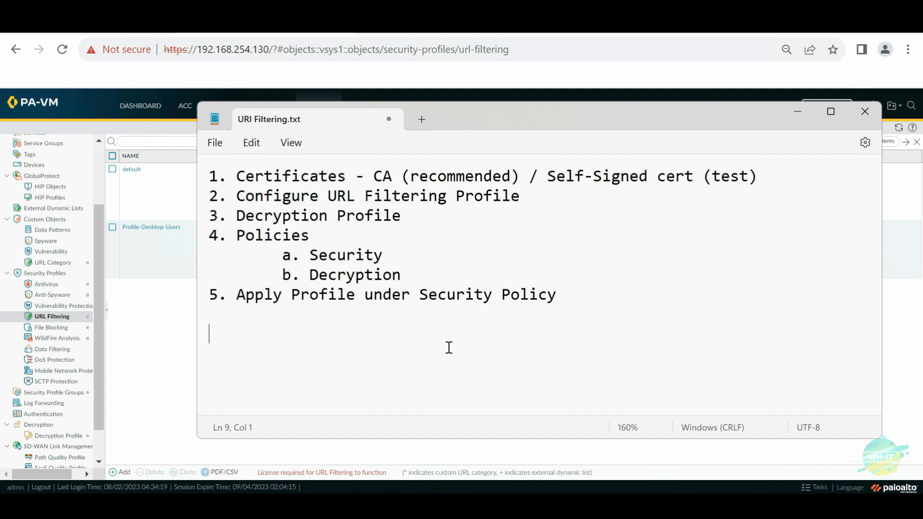
pyautogui.press('Return')
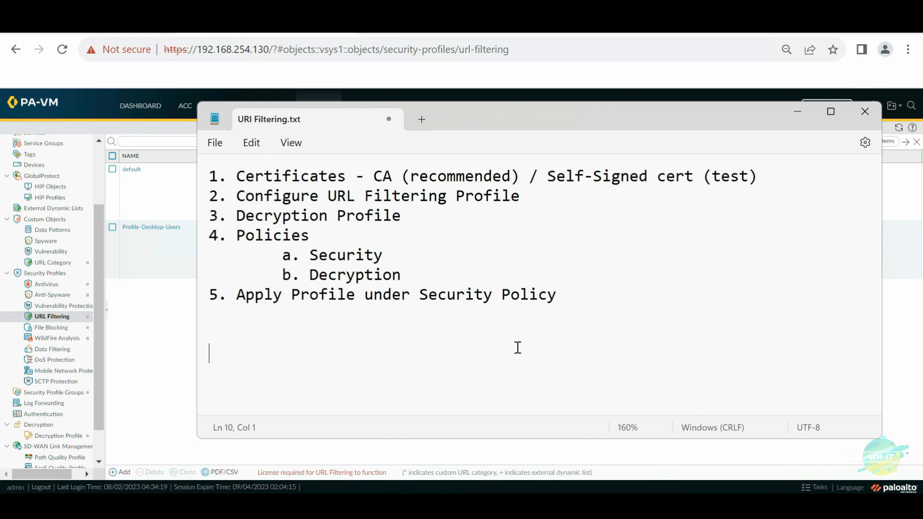